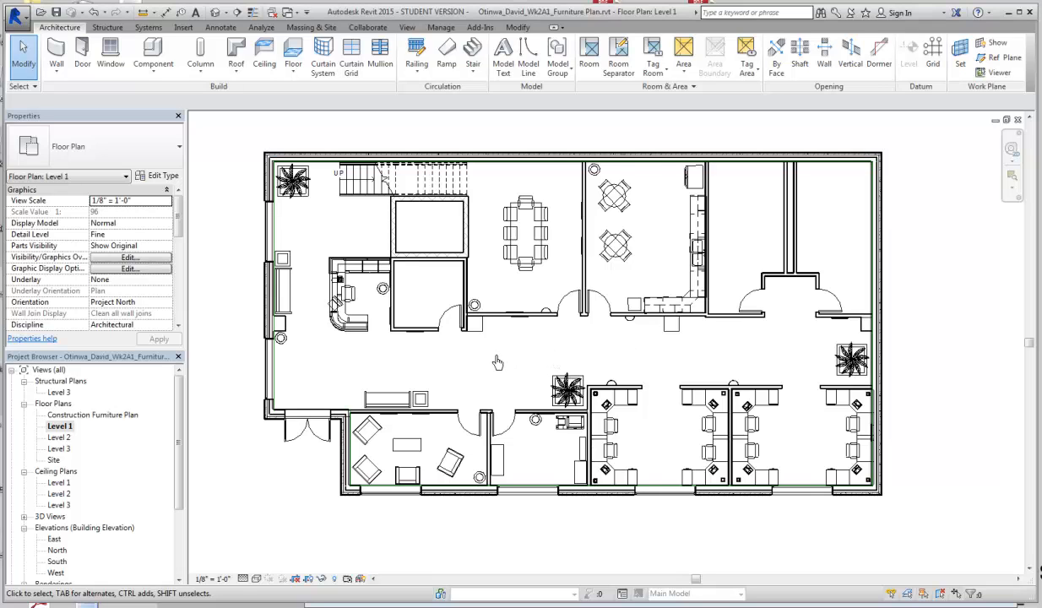
- Examine the Level 1 floor plan around the reception area, corridor and adjoining rooms for a wall to section
{"action": "scroll", "coordinate": [497, 351], "scroll_direction": "up", "scroll_amount": 5}
{"action": "middle_click_drag", "start_coordinate": [496, 342], "coordinate": [557, 359]}
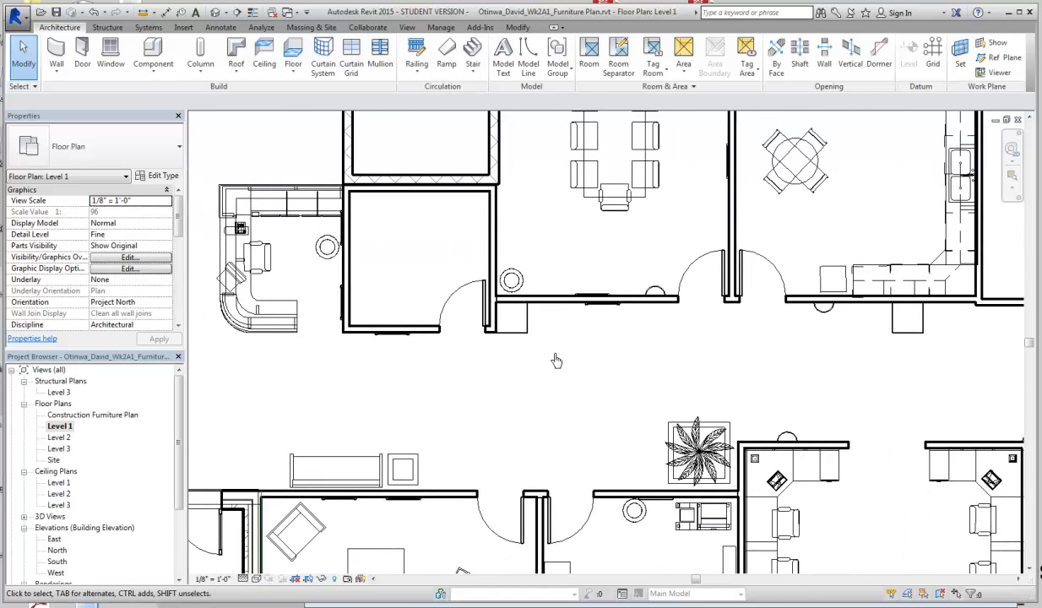
{"action": "scroll", "coordinate": [556, 360], "scroll_direction": "down", "scroll_amount": 2}
{"action": "middle_click_drag", "start_coordinate": [555, 359], "coordinate": [567, 387]}
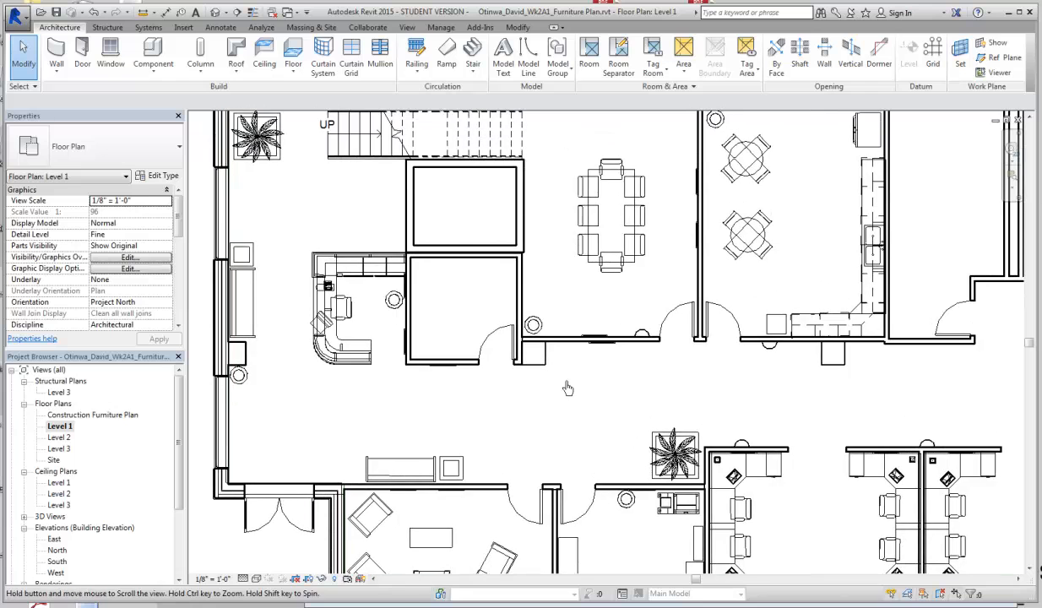
{"action": "scroll", "coordinate": [551, 372], "scroll_direction": "up", "scroll_amount": 1}
{"action": "middle_click_drag", "start_coordinate": [422, 395], "coordinate": [520, 366]}
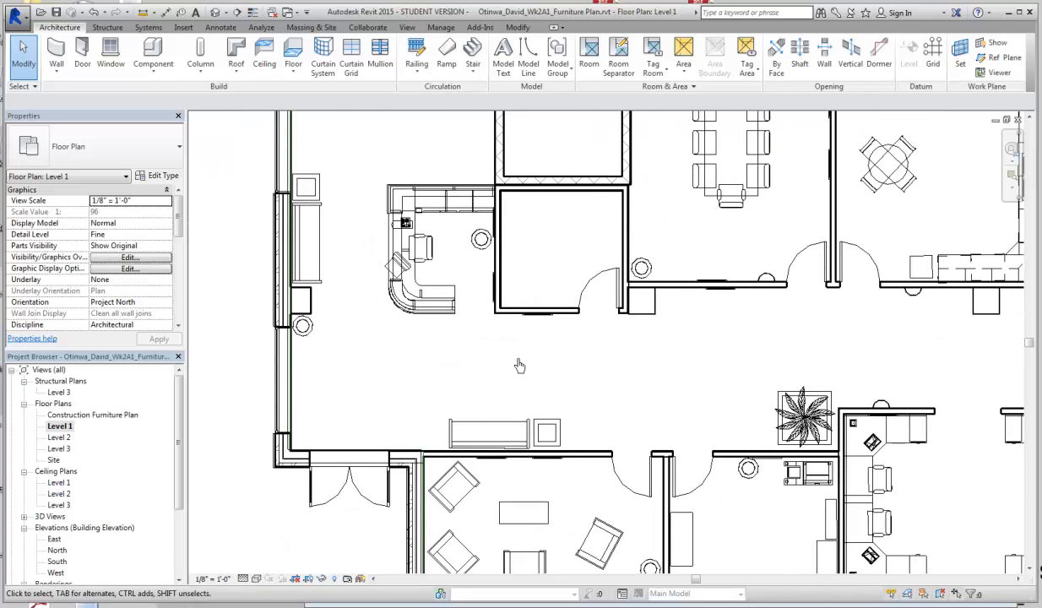
{"action": "middle_click_drag", "start_coordinate": [585, 369], "coordinate": [555, 270]}
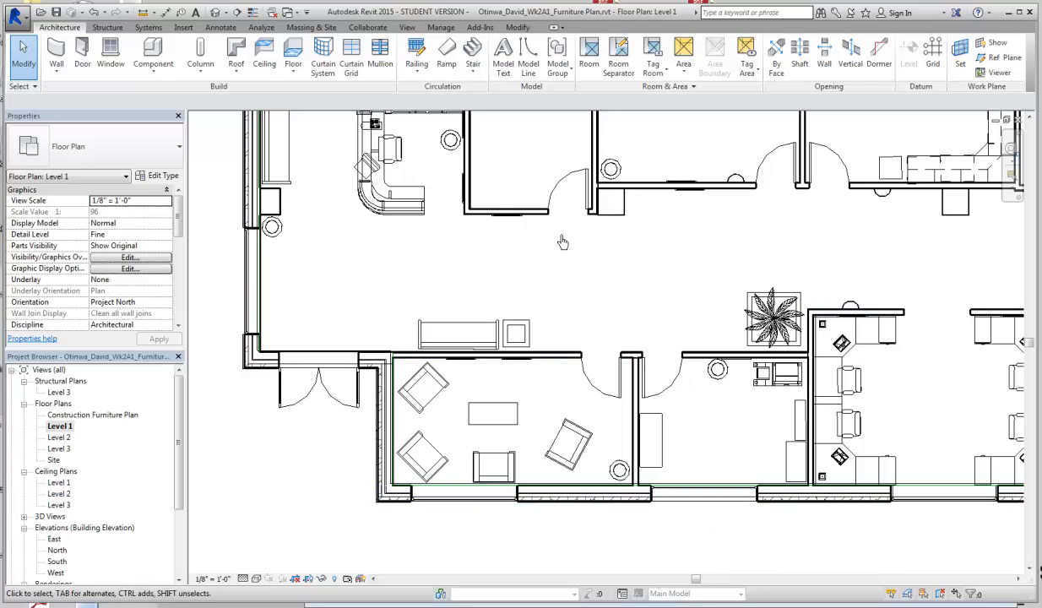
{"action": "middle_click_drag", "start_coordinate": [539, 223], "coordinate": [596, 445]}
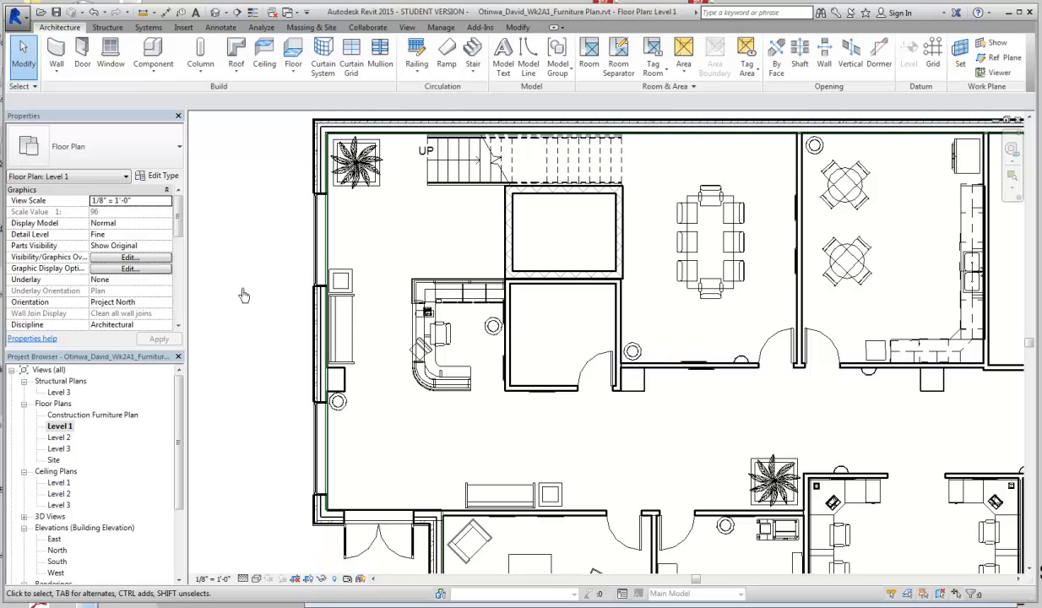
- Draw a short vertical building section through the corridor-side wall of the small room beside the reception desk
{"action": "left_click", "coordinate": [239, 13]}
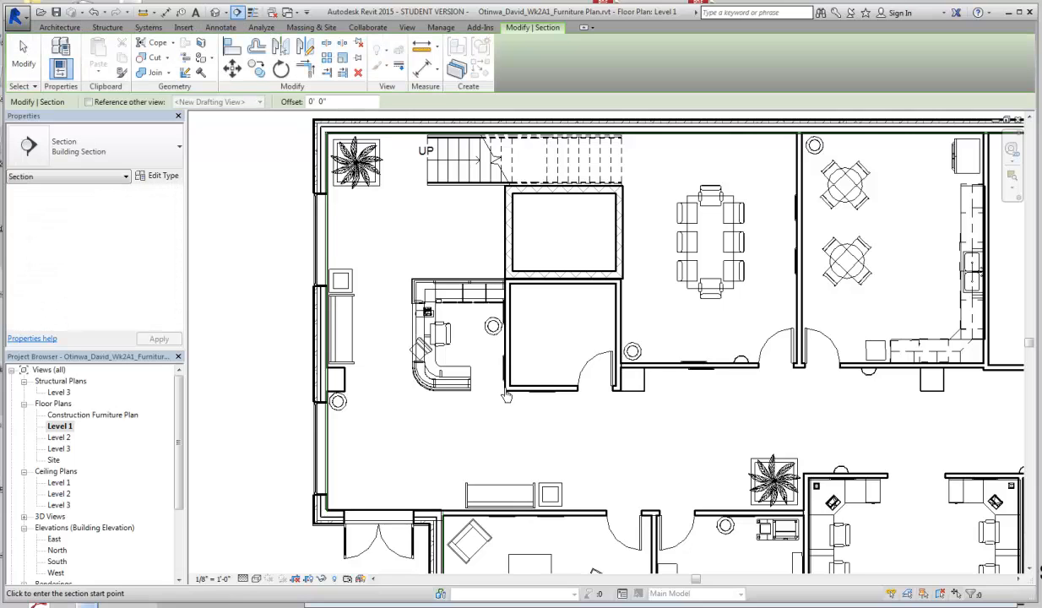
{"action": "left_click", "coordinate": [522, 348]}
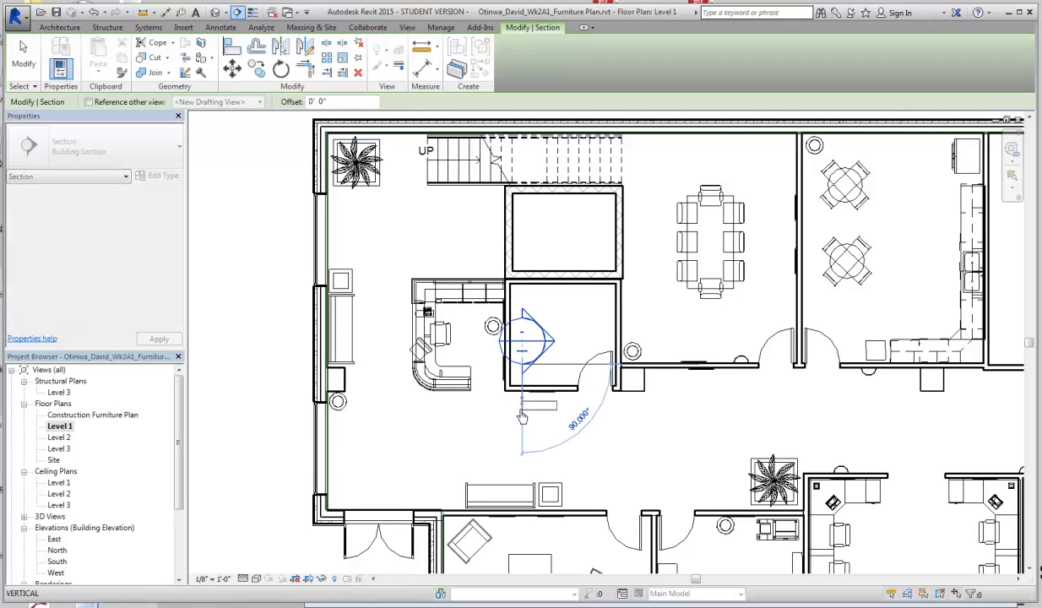
{"action": "left_click", "coordinate": [522, 419]}
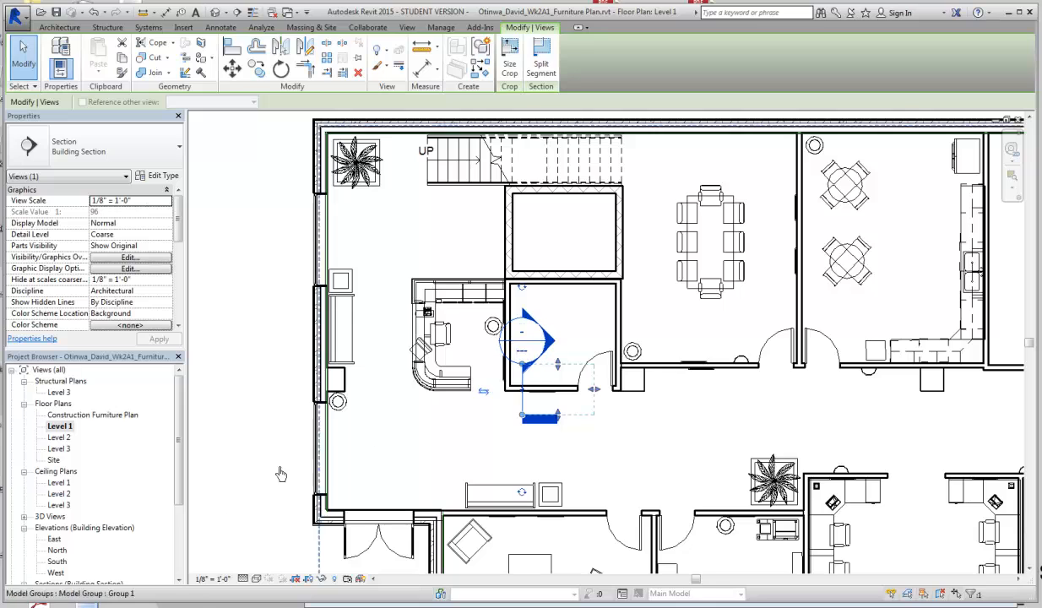
{"action": "key", "text": "Escape"}
- Open the Section 1 view listed under the building sections
{"action": "left_click_drag", "start_coordinate": [179, 448], "coordinate": [161, 504]}
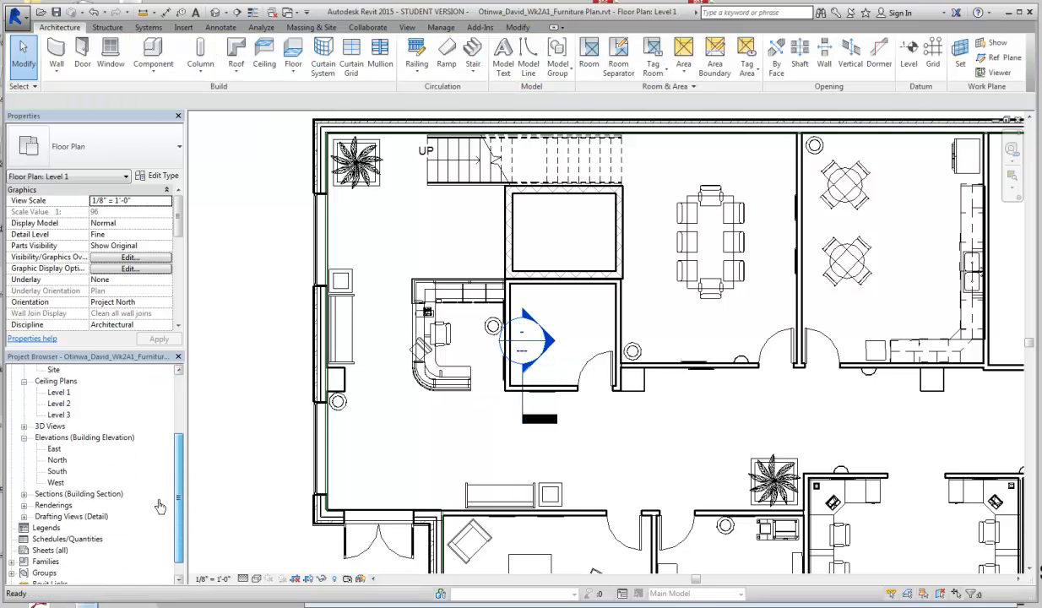
{"action": "left_click", "coordinate": [23, 495]}
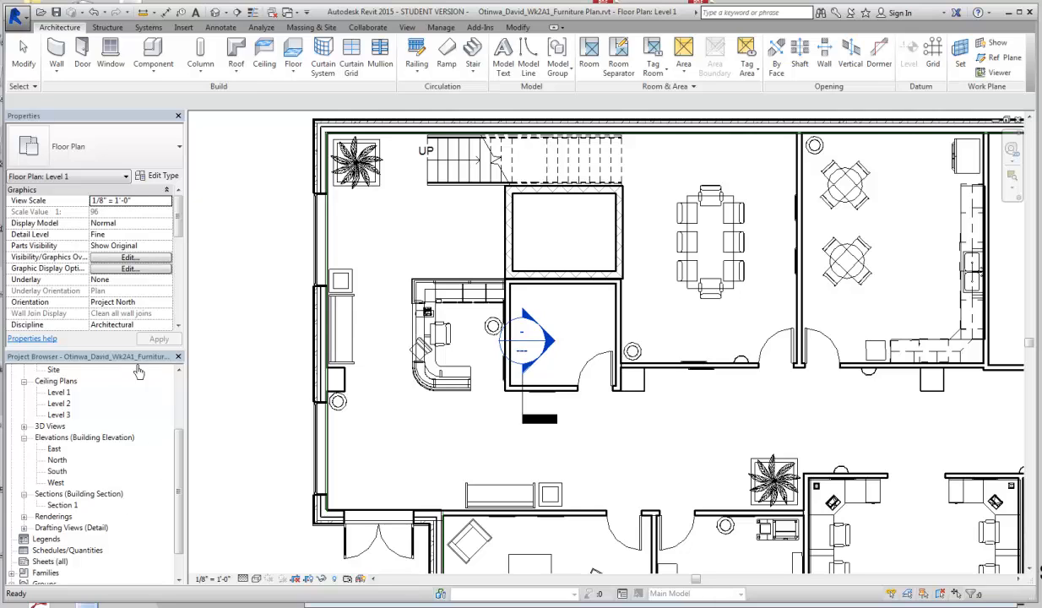
{"action": "double_click", "coordinate": [64, 506]}
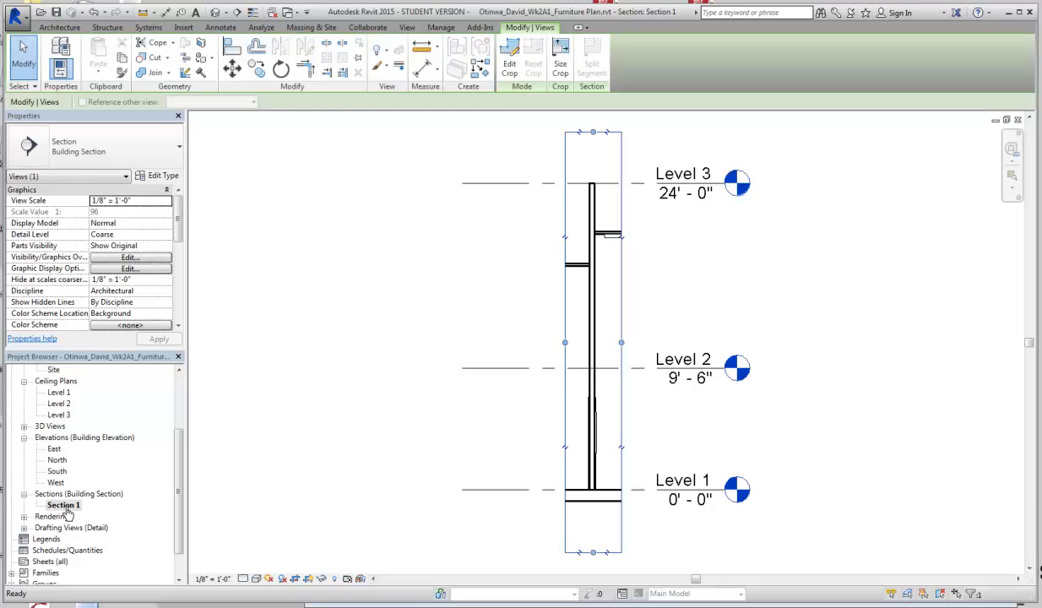
- Set the Section 1 view scale to 1 1/2" = 1'-0" and its detail level to Fine
{"action": "scroll", "coordinate": [617, 459], "scroll_direction": "up", "scroll_amount": 5}
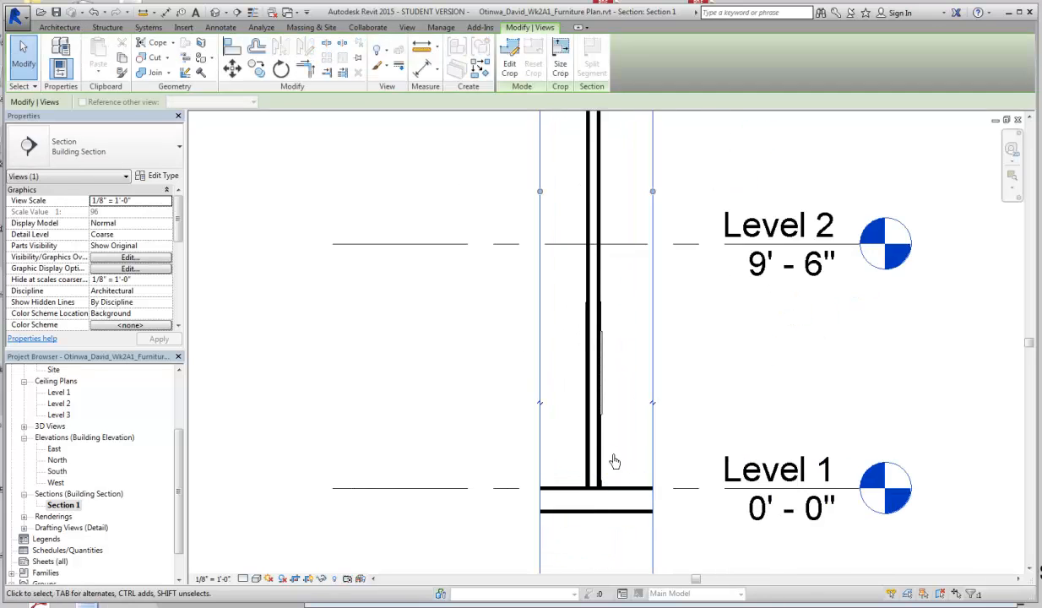
{"action": "scroll", "coordinate": [630, 348], "scroll_direction": "down", "scroll_amount": 2}
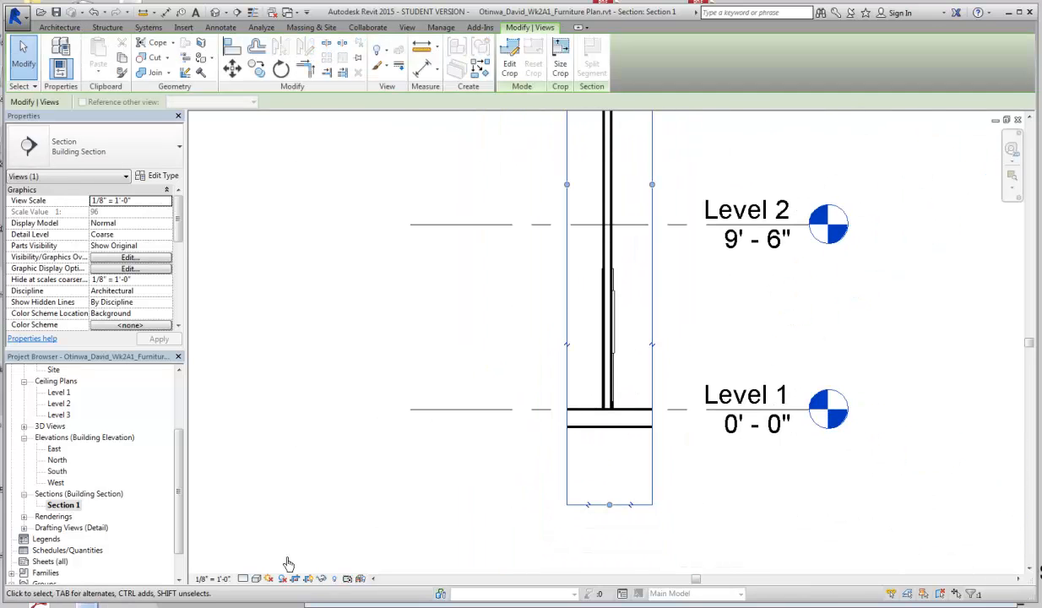
{"action": "left_click", "coordinate": [215, 579]}
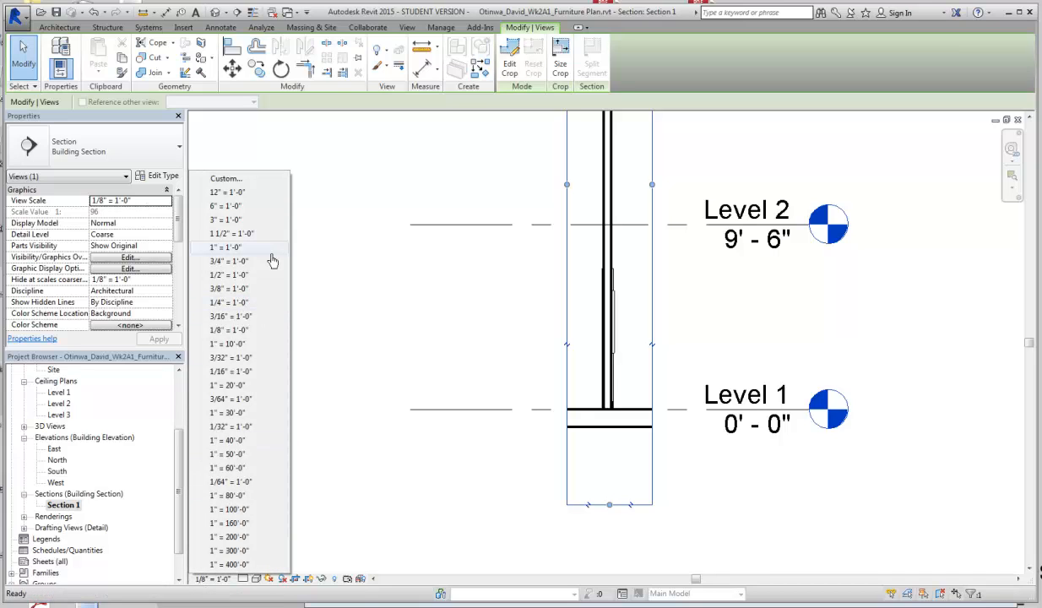
{"action": "left_click", "coordinate": [226, 247]}
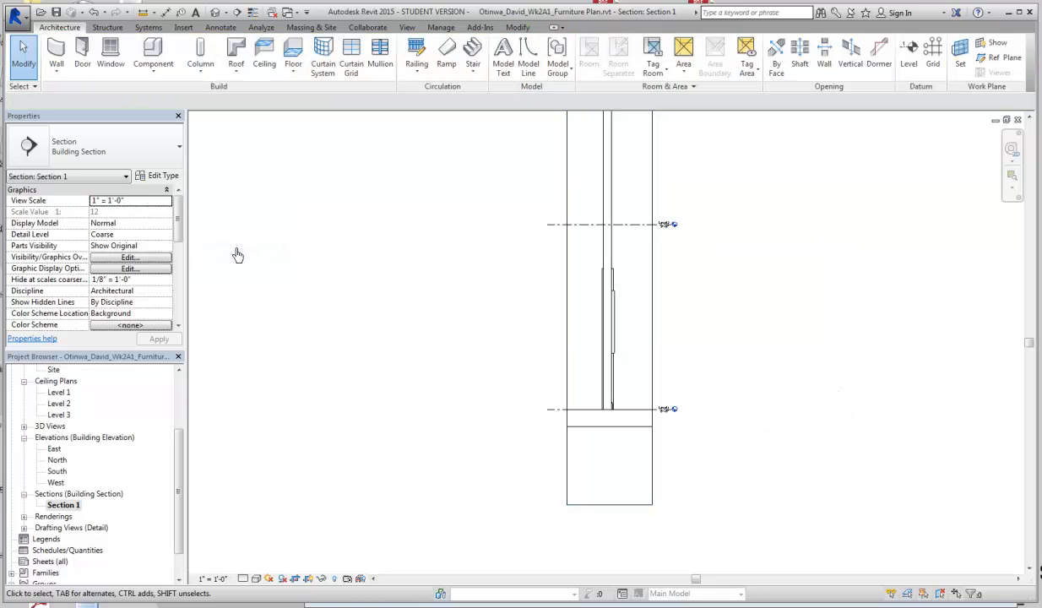
{"action": "left_click", "coordinate": [212, 578]}
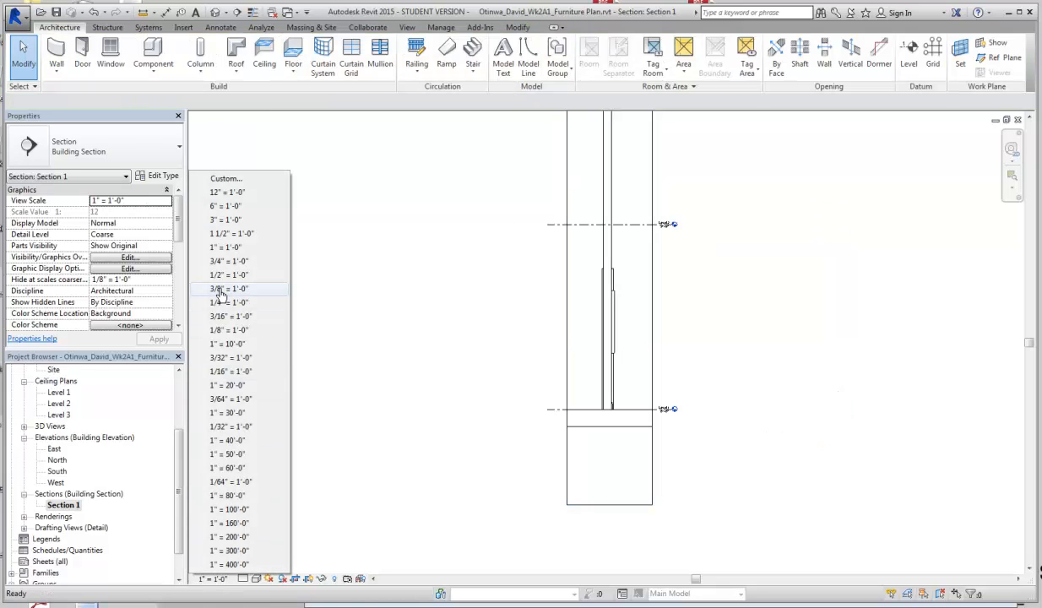
{"action": "left_click", "coordinate": [233, 235]}
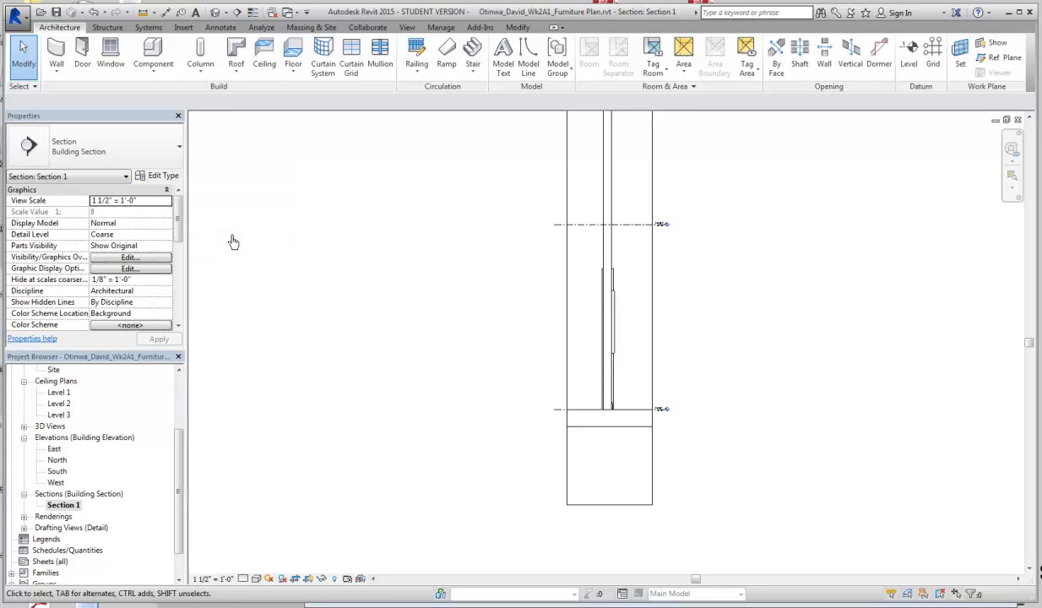
{"action": "left_click", "coordinate": [219, 580]}
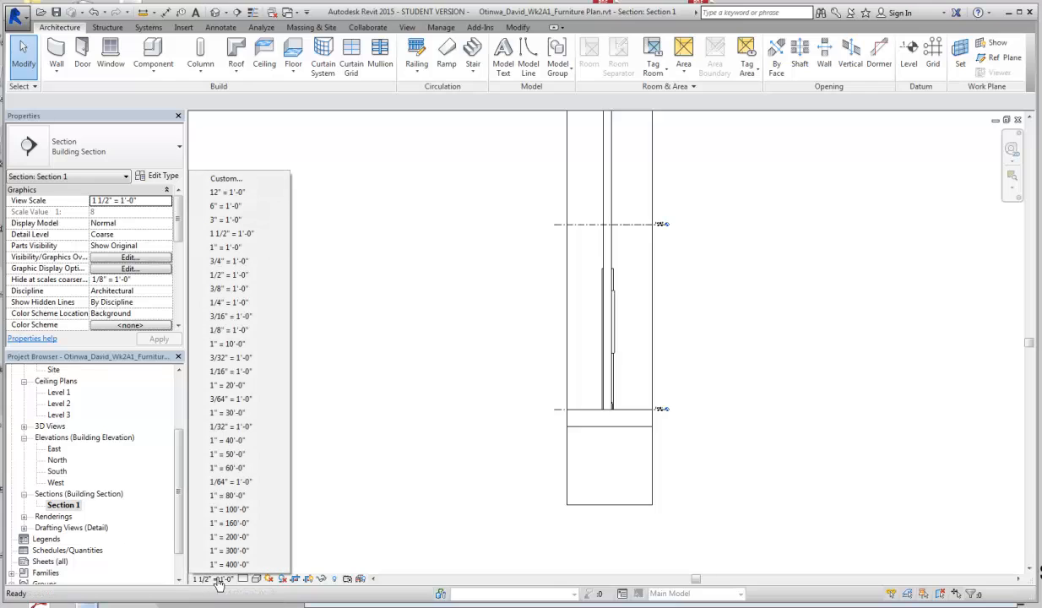
{"action": "left_click", "coordinate": [342, 484]}
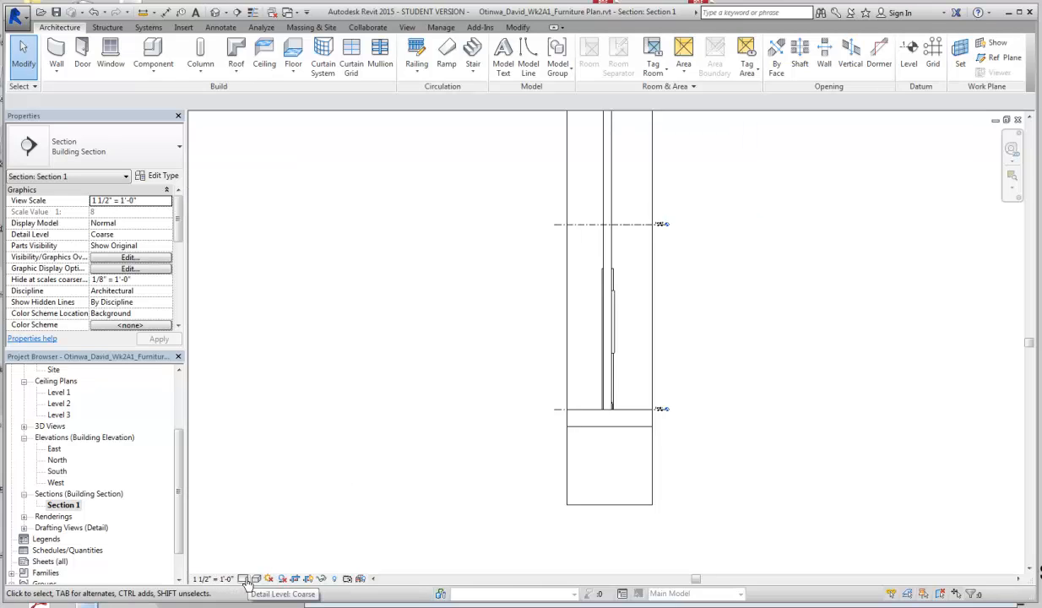
{"action": "left_click", "coordinate": [244, 580]}
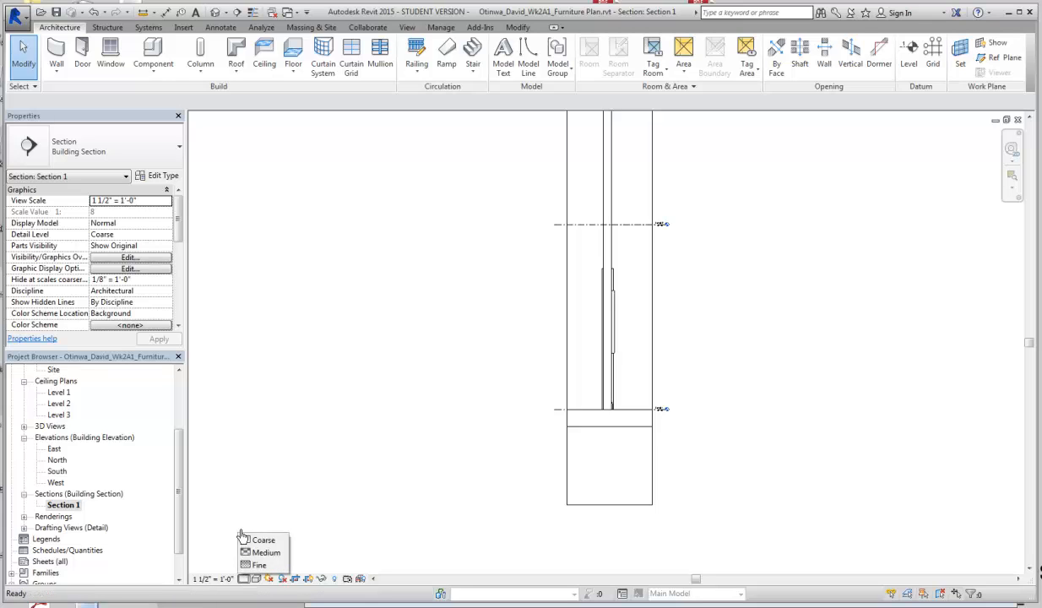
{"action": "left_click", "coordinate": [258, 565]}
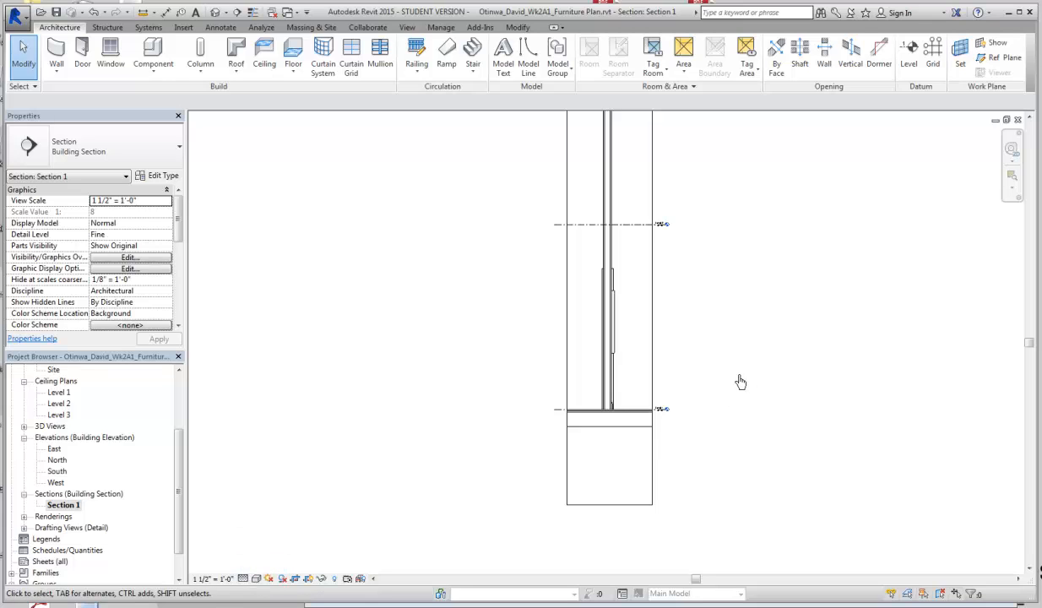
- Examine the wall sweep baseboard profile and the wall and floor layers at Level 1 in the section
{"action": "scroll", "coordinate": [617, 418], "scroll_direction": "up", "scroll_amount": 5}
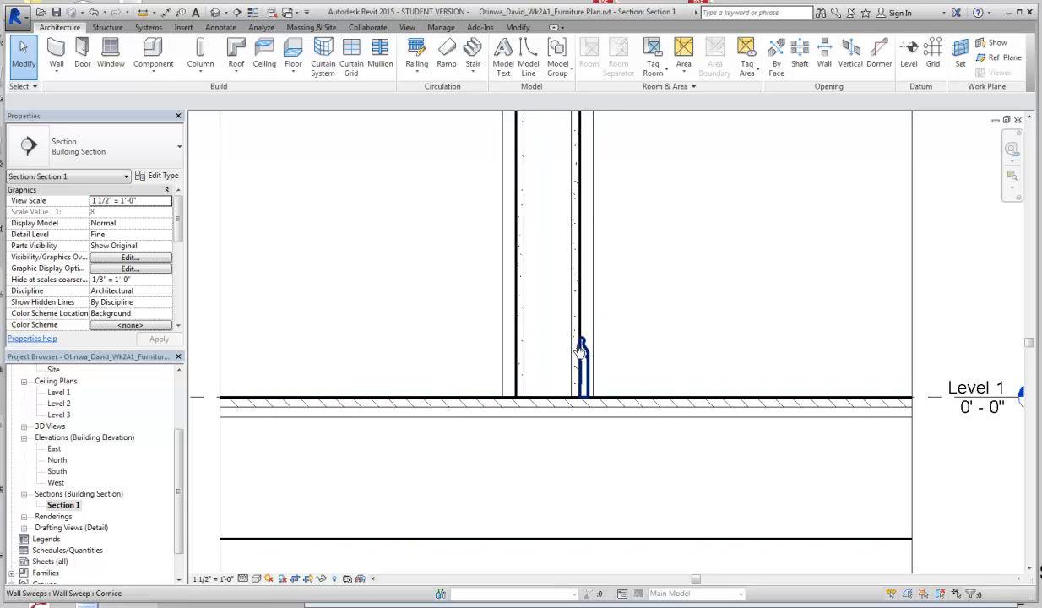
{"action": "scroll", "coordinate": [608, 355], "scroll_direction": "up", "scroll_amount": 4}
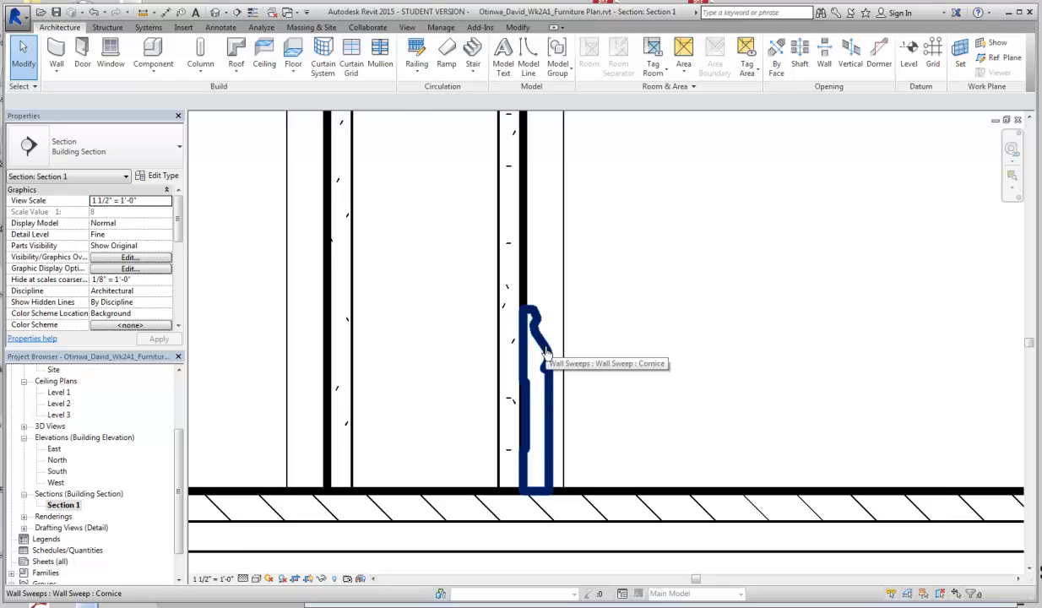
{"action": "scroll", "coordinate": [547, 353], "scroll_direction": "down", "scroll_amount": 2}
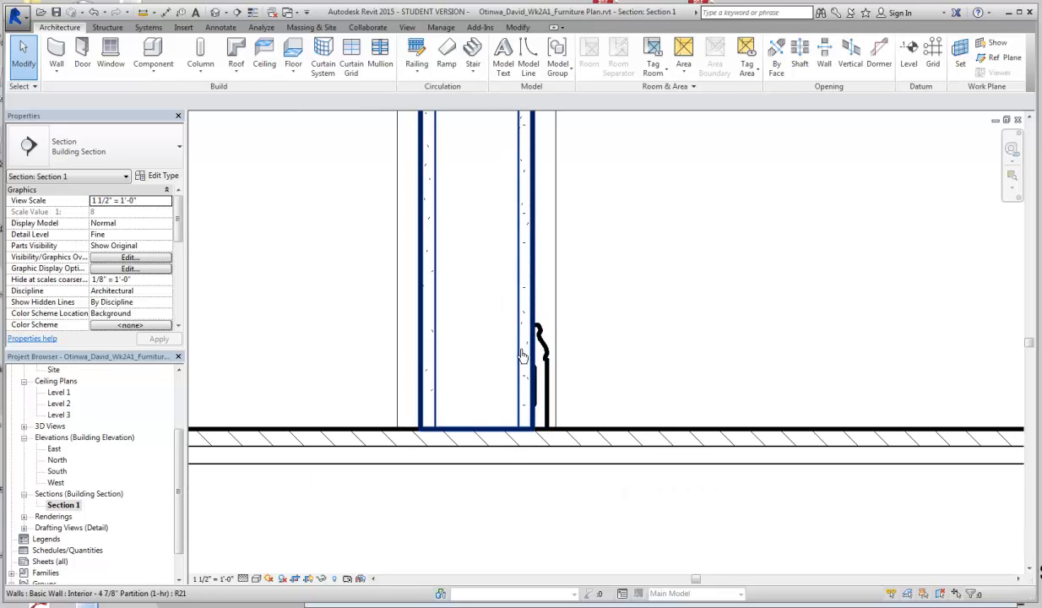
{"action": "scroll", "coordinate": [521, 351], "scroll_direction": "down", "scroll_amount": 1}
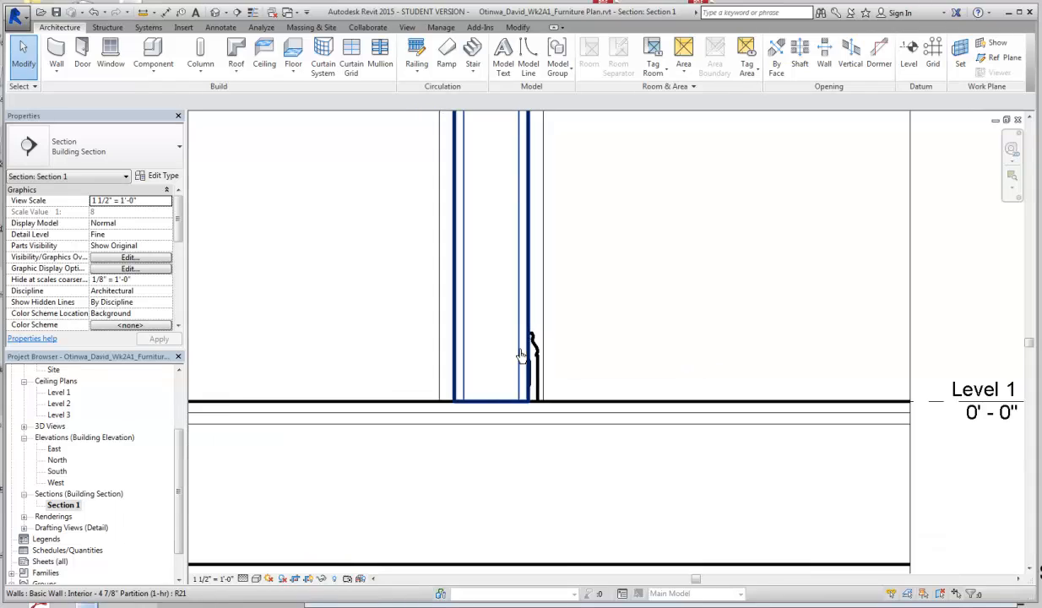
{"action": "scroll", "coordinate": [516, 297], "scroll_direction": "up", "scroll_amount": 2}
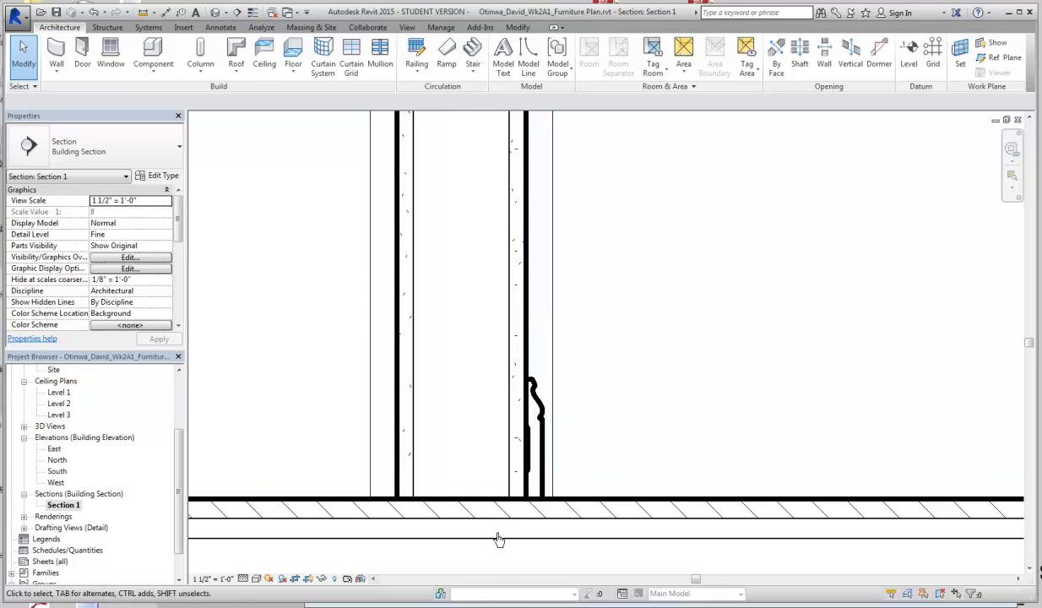
{"action": "scroll", "coordinate": [667, 376], "scroll_direction": "down", "scroll_amount": 5}
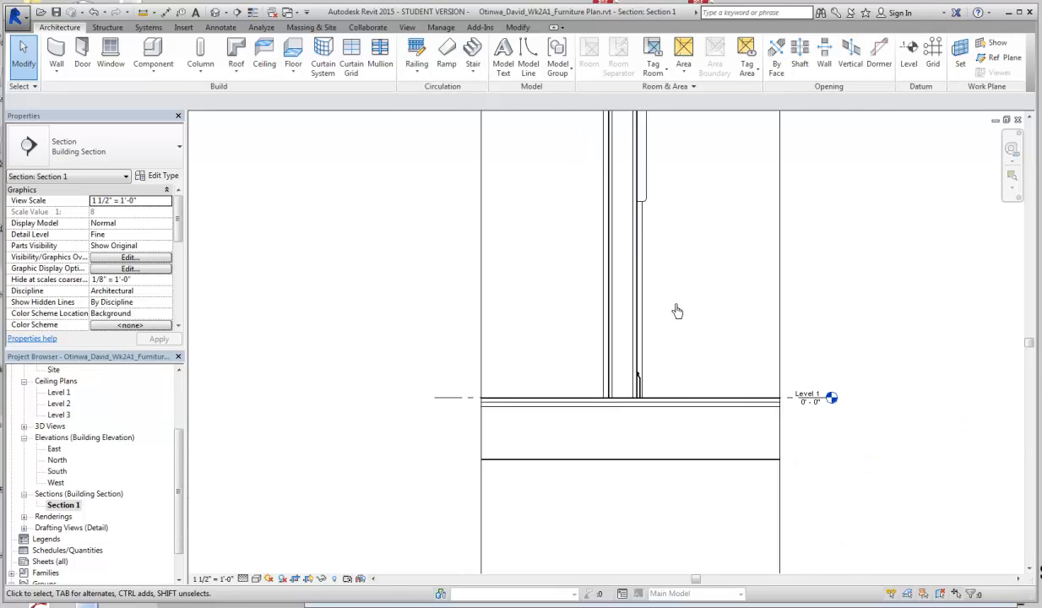
- Examine the wall section upward from Level 1 past Level 2 to where the ceiling meets the wall
{"action": "middle_click_drag", "start_coordinate": [677, 309], "coordinate": [648, 524]}
{"action": "middle_click_drag", "start_coordinate": [636, 344], "coordinate": [591, 528]}
{"action": "middle_click_drag", "start_coordinate": [624, 285], "coordinate": [611, 456]}
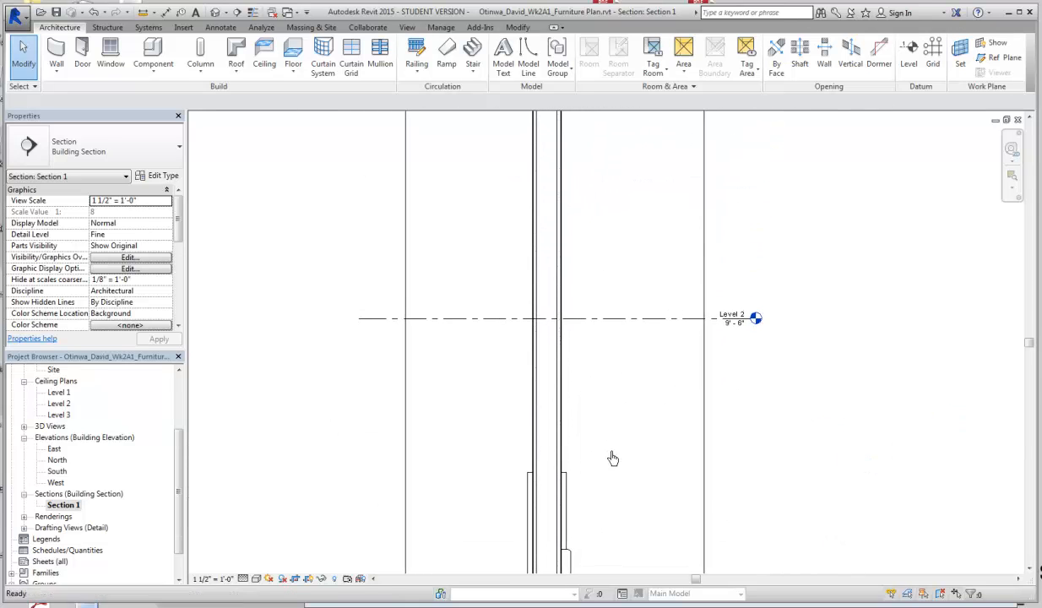
{"action": "scroll", "coordinate": [553, 337], "scroll_direction": "up", "scroll_amount": 3}
{"action": "scroll", "coordinate": [596, 303], "scroll_direction": "down", "scroll_amount": 2}
{"action": "scroll", "coordinate": [635, 254], "scroll_direction": "down", "scroll_amount": 3}
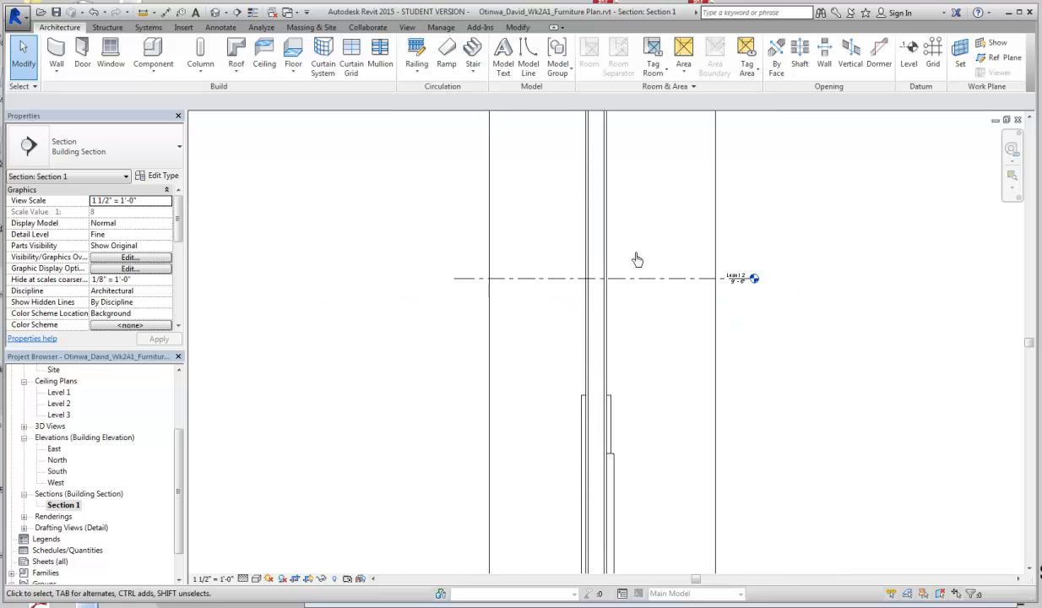
{"action": "middle_click_drag", "start_coordinate": [638, 242], "coordinate": [640, 408]}
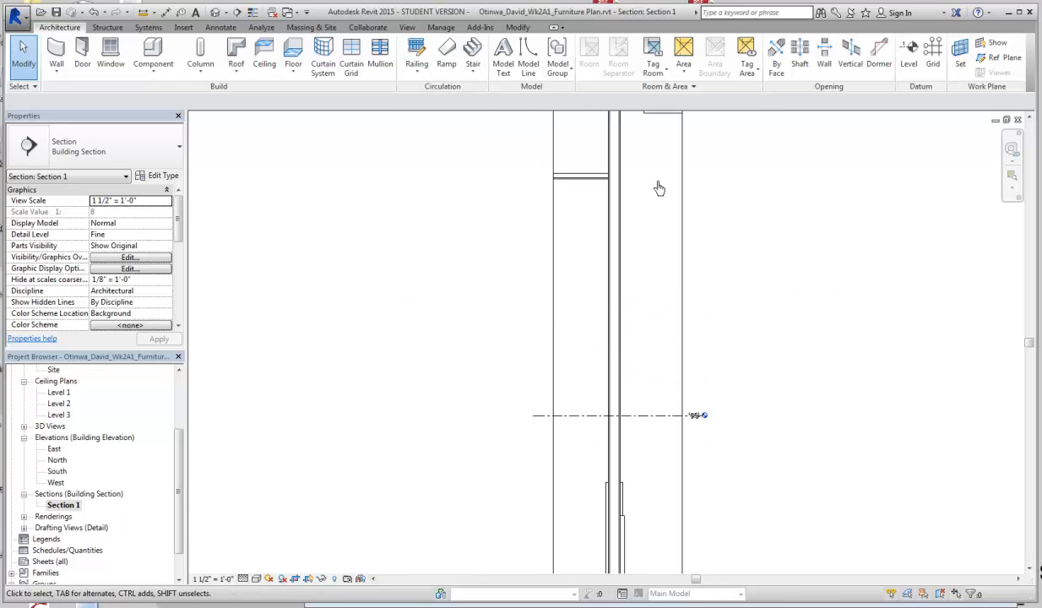
{"action": "middle_click_drag", "start_coordinate": [659, 188], "coordinate": [628, 288]}
{"action": "scroll", "coordinate": [607, 260], "scroll_direction": "up", "scroll_amount": 4}
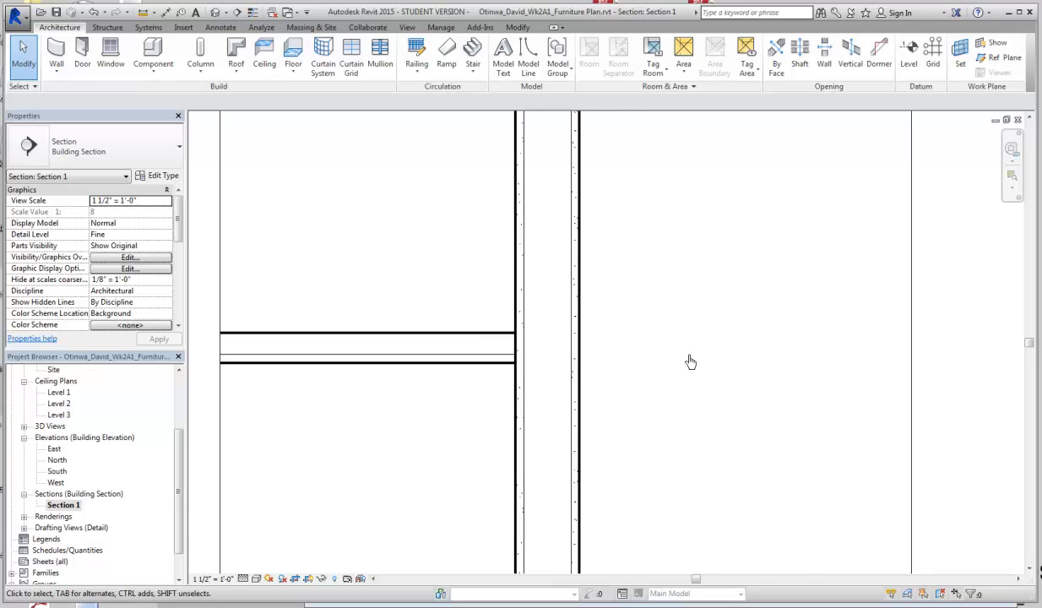
{"action": "scroll", "coordinate": [693, 354], "scroll_direction": "down", "scroll_amount": 3}
{"action": "scroll", "coordinate": [685, 400], "scroll_direction": "down", "scroll_amount": 1}
{"action": "middle_click_drag", "start_coordinate": [685, 399], "coordinate": [703, 147]}
{"action": "scroll", "coordinate": [749, 407], "scroll_direction": "down", "scroll_amount": 4}
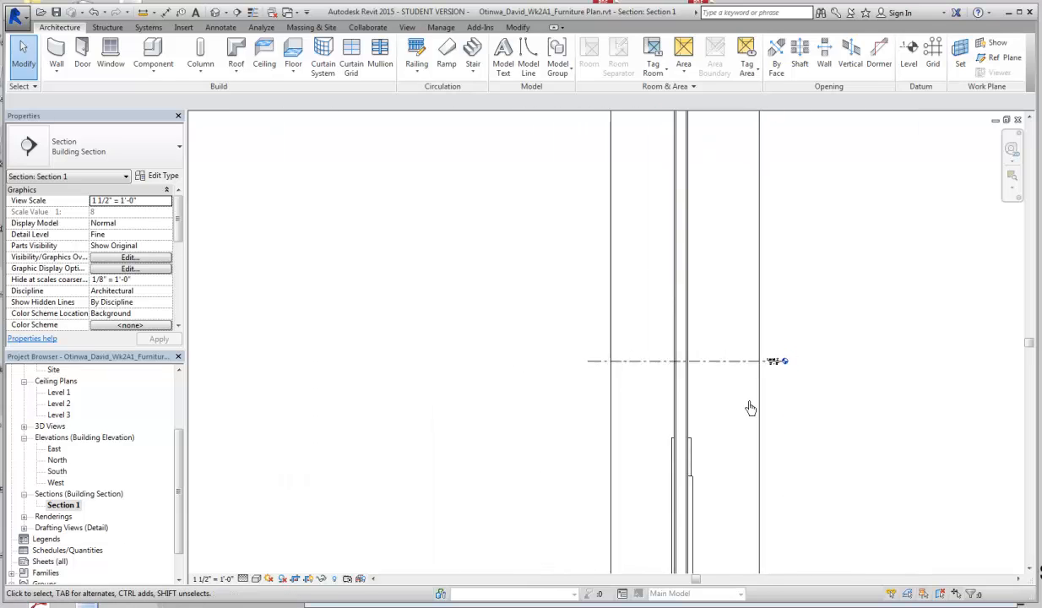
- Select the section's crop region and lower its top edge to just below the Level 2 line
{"action": "middle_click_drag", "start_coordinate": [746, 403], "coordinate": [623, 442]}
{"action": "scroll", "coordinate": [675, 280], "scroll_direction": "down", "scroll_amount": 2}
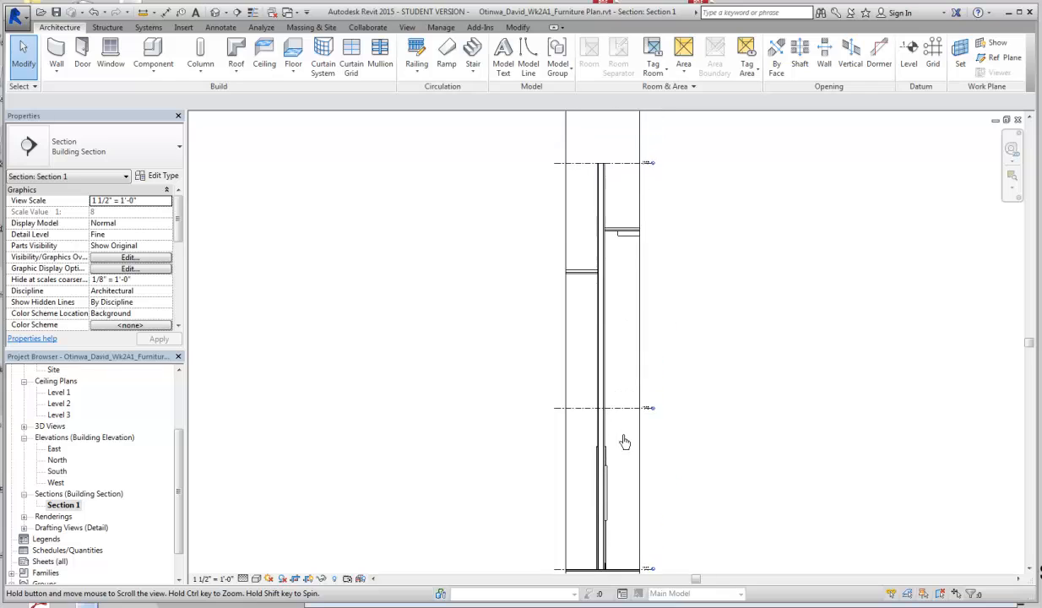
{"action": "scroll", "coordinate": [646, 371], "scroll_direction": "down", "scroll_amount": 2}
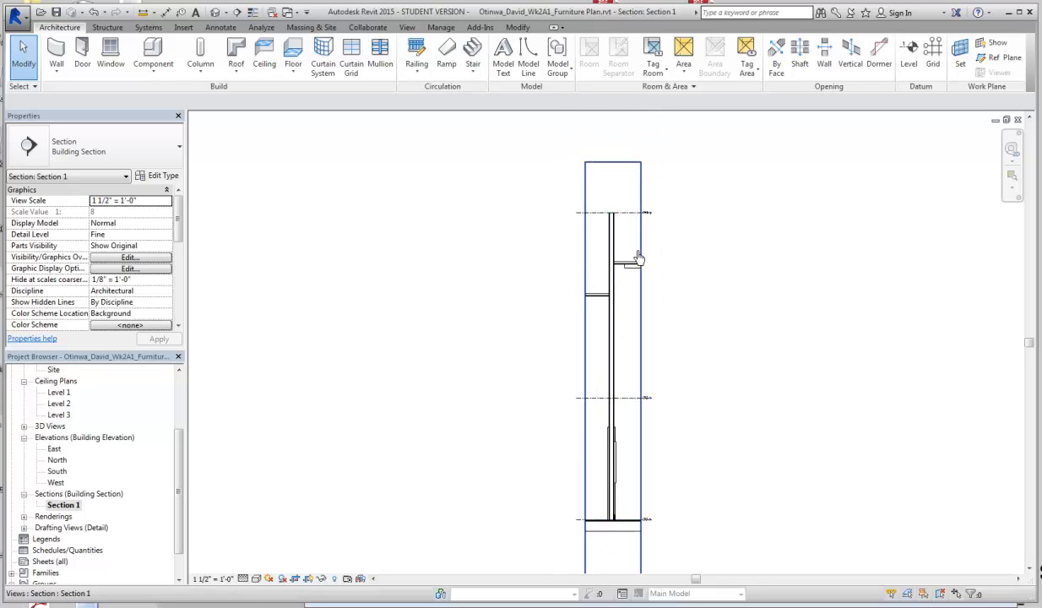
{"action": "left_click", "coordinate": [614, 164]}
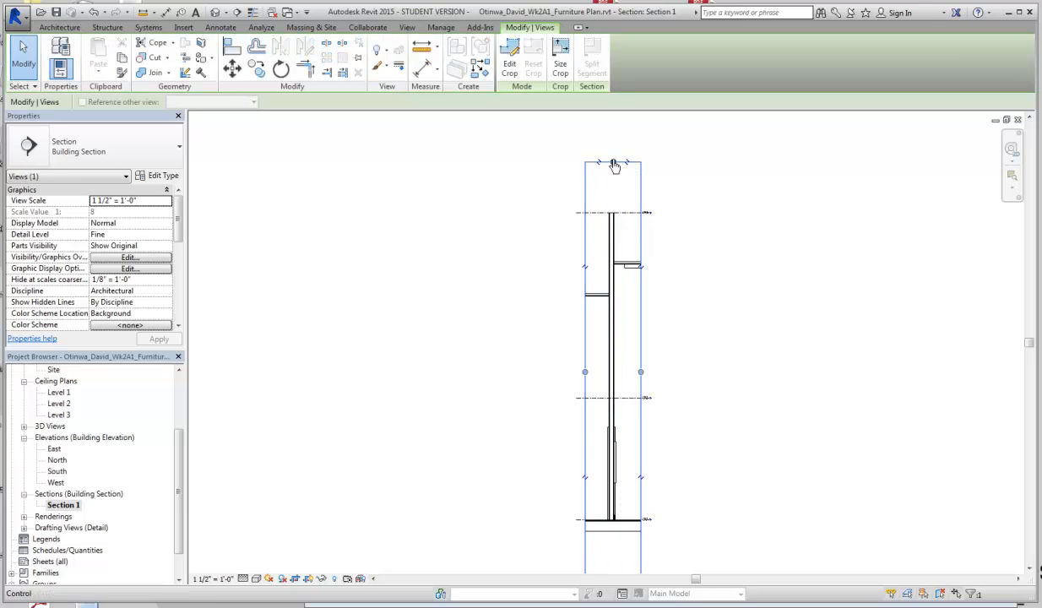
{"action": "left_click_drag", "start_coordinate": [614, 164], "coordinate": [610, 418]}
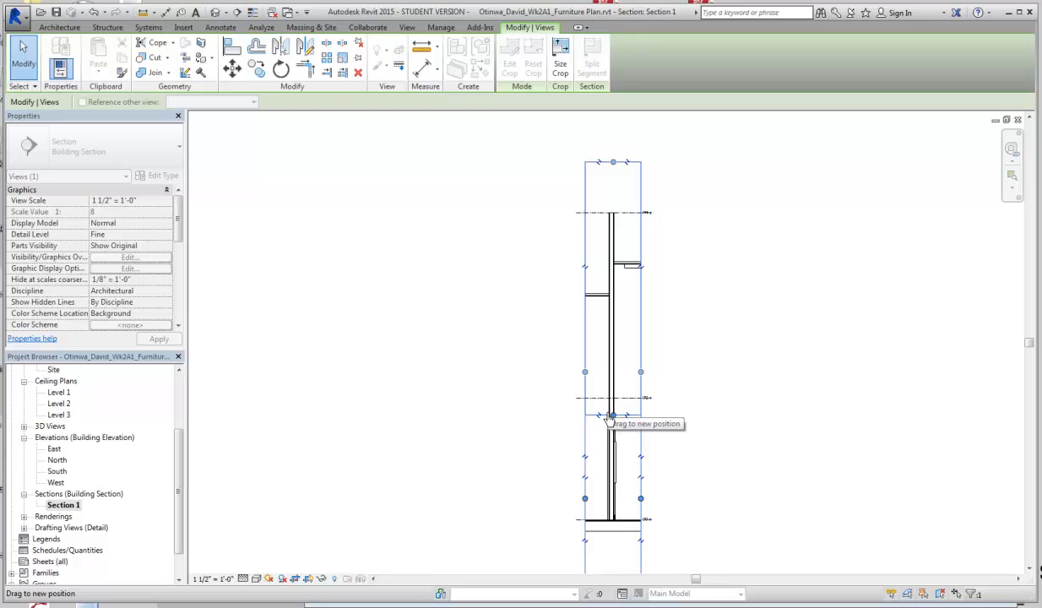
{"action": "mouse_move", "coordinate": [610, 420]}
{"action": "left_mouse_down"}
{"action": "mouse_move", "coordinate": [621, 351]}
{"action": "mouse_move", "coordinate": [619, 420]}
{"action": "mouse_move", "coordinate": [615, 405]}
{"action": "left_mouse_up"}
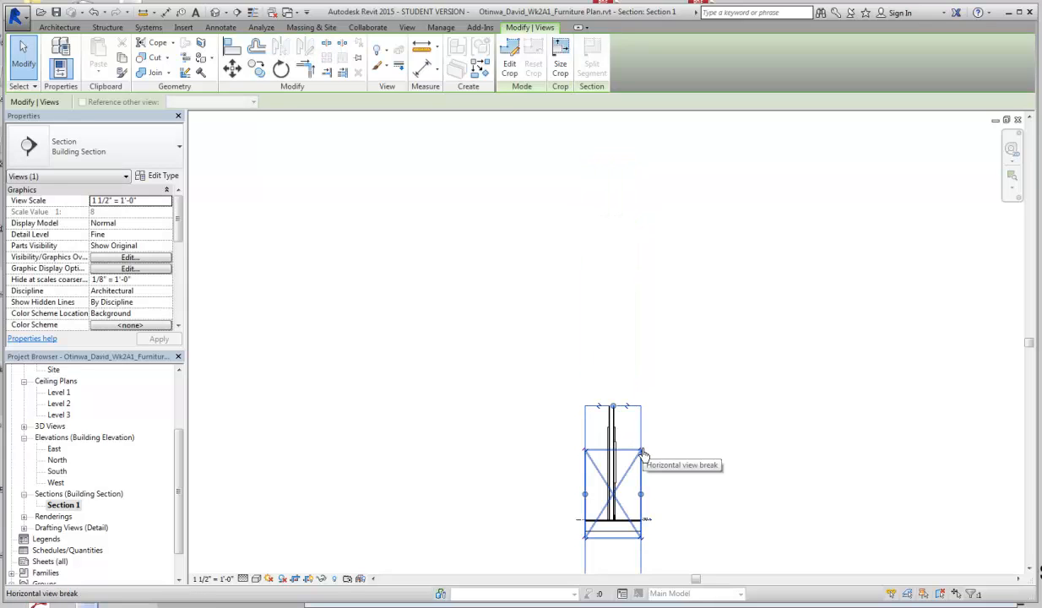
- Split the section's crop region into upper and lower view regions with a horizontal view break
{"action": "middle_click_drag", "start_coordinate": [648, 456], "coordinate": [673, 338]}
{"action": "scroll", "coordinate": [673, 337], "scroll_direction": "up", "scroll_amount": 4}
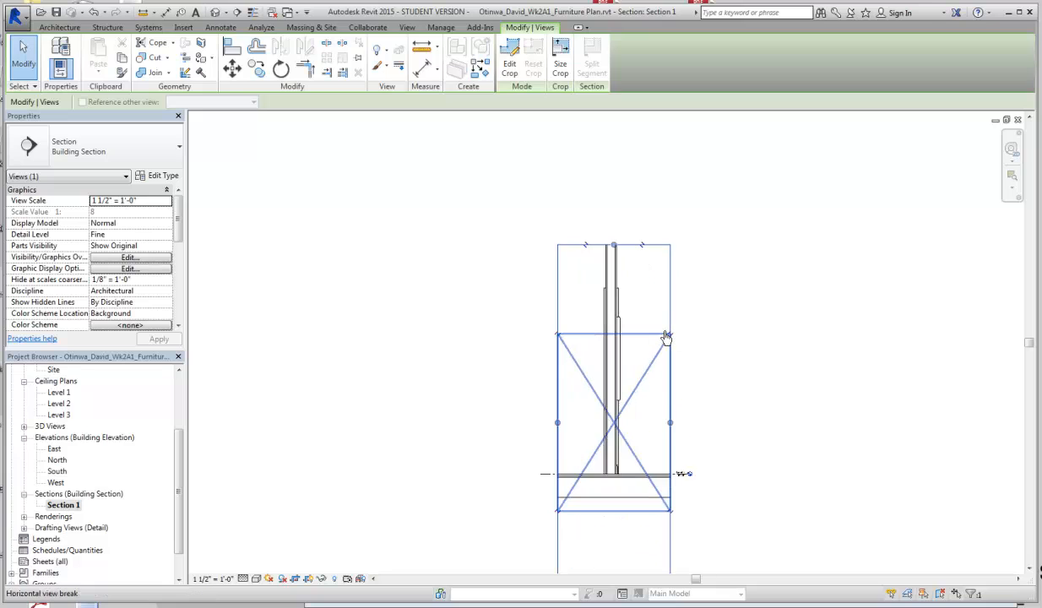
{"action": "left_click", "coordinate": [674, 340]}
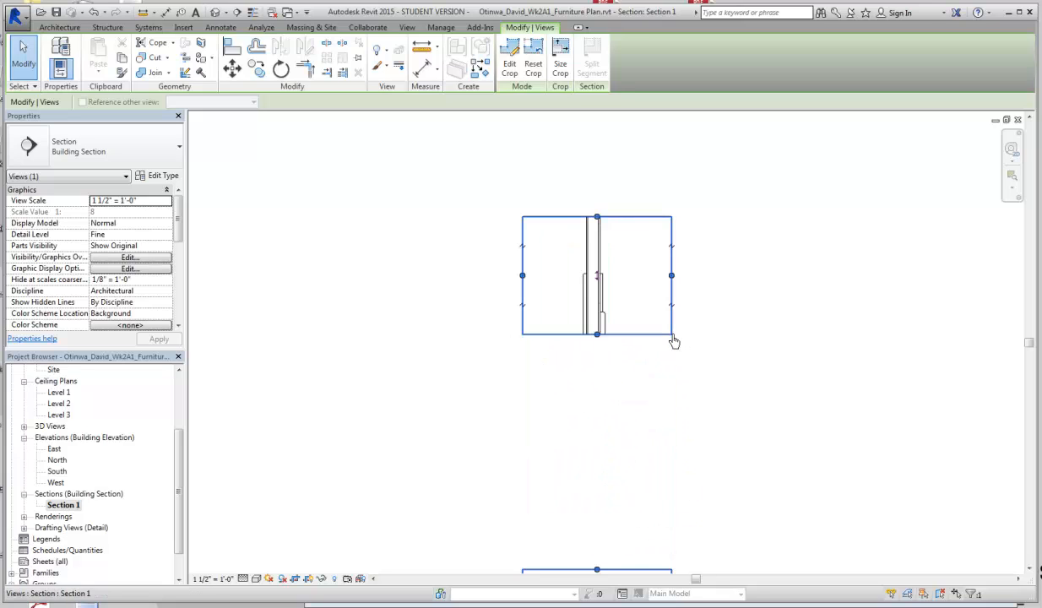
- Raise the top edge of the lower view region to a short gap beneath the upper region
{"action": "middle_click_drag", "start_coordinate": [688, 359], "coordinate": [704, 241]}
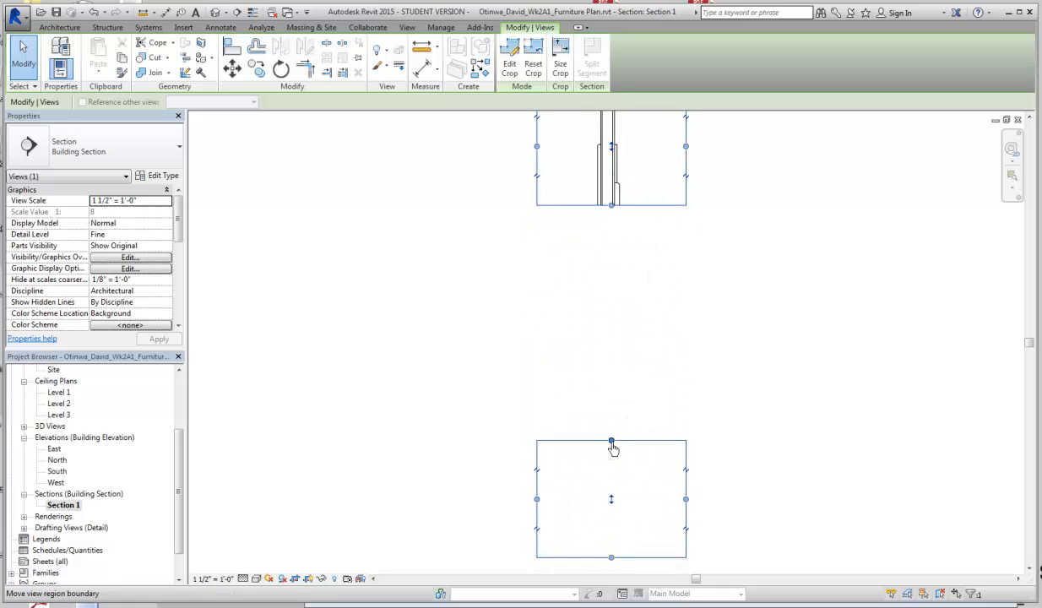
{"action": "left_click_drag", "start_coordinate": [610, 439], "coordinate": [604, 250]}
{"action": "middle_click_drag", "start_coordinate": [707, 287], "coordinate": [627, 405]}
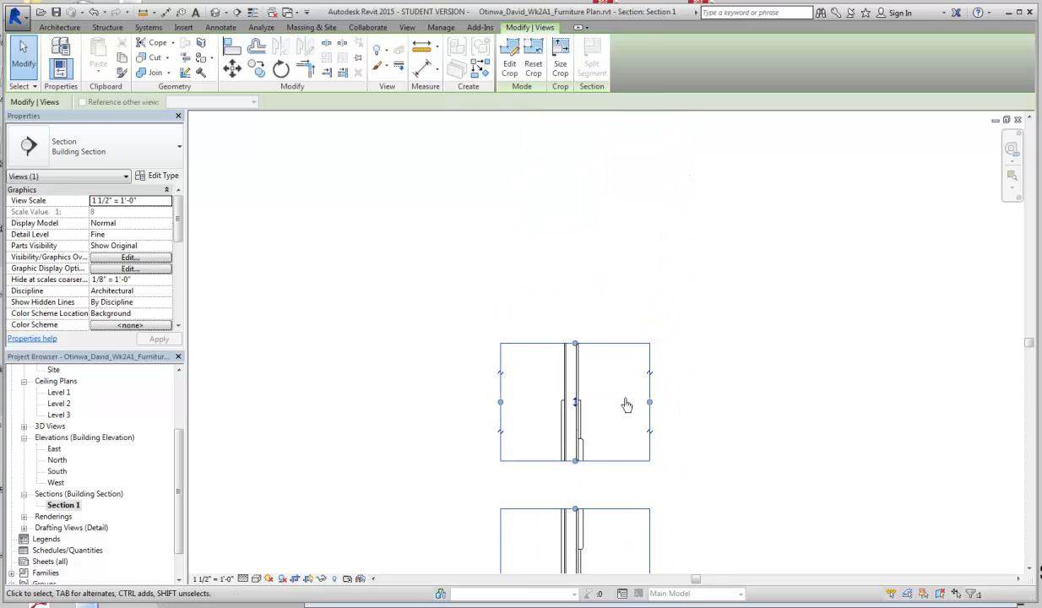
- Extend the upper view region above the Level 2 line and raise its bottom edge to just below that line
{"action": "left_click_drag", "start_coordinate": [575, 344], "coordinate": [614, 218]}
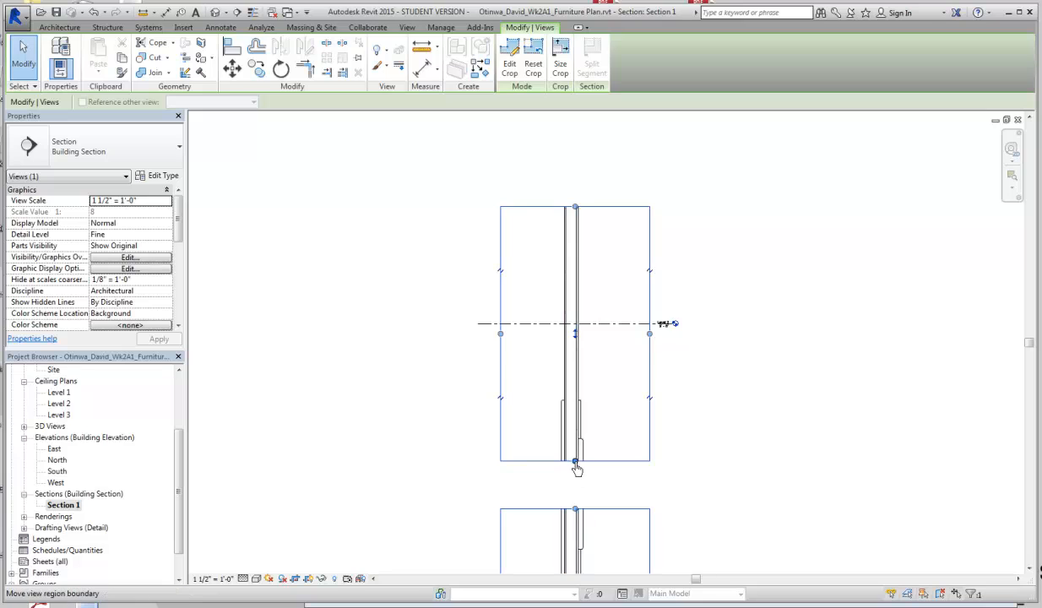
{"action": "left_click_drag", "start_coordinate": [577, 469], "coordinate": [610, 337]}
{"action": "scroll", "coordinate": [675, 346], "scroll_direction": "down", "scroll_amount": 2}
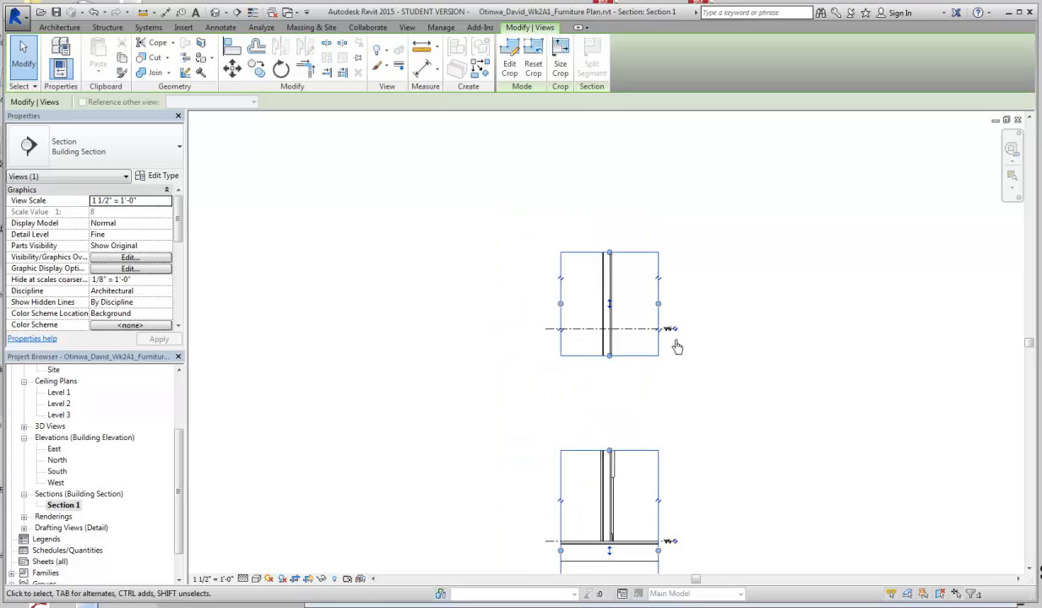
- Raise the lower view region's top edge again to narrow the new gap beneath the Level 2 region
{"action": "left_click_drag", "start_coordinate": [608, 462], "coordinate": [610, 389]}
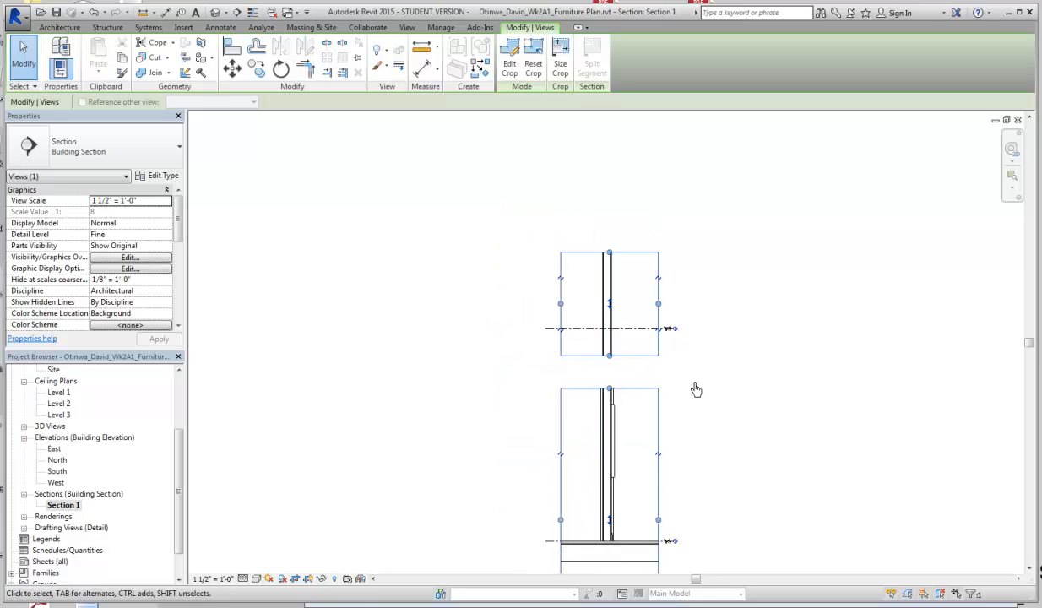
{"action": "scroll", "coordinate": [630, 545], "scroll_direction": "up", "scroll_amount": 1}
{"action": "middle_click_drag", "start_coordinate": [635, 372], "coordinate": [638, 447]}
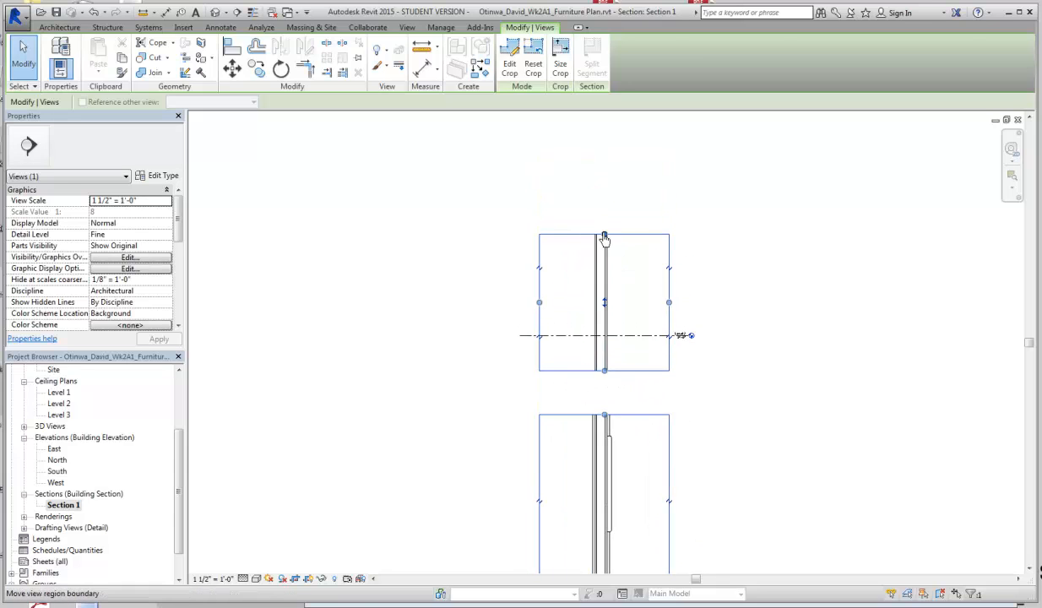
- Extend the upper view region upward past both ceilings and raise its bottom edge to just below the lower ceiling
{"action": "left_click", "coordinate": [611, 179]}
{"action": "middle_click_drag", "start_coordinate": [598, 236], "coordinate": [601, 330]}
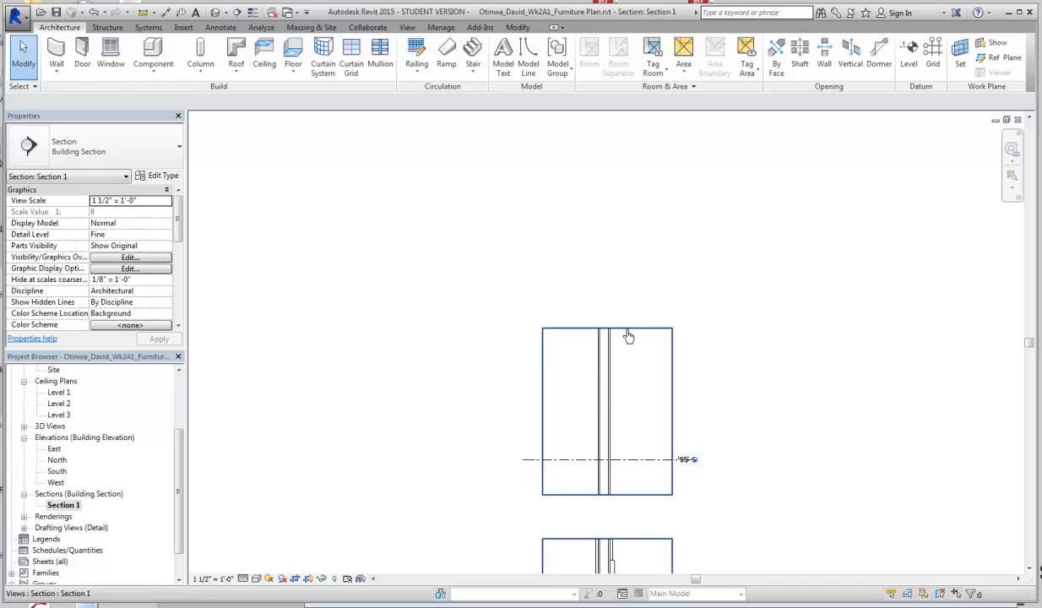
{"action": "left_click", "coordinate": [610, 329]}
{"action": "left_click_drag", "start_coordinate": [608, 331], "coordinate": [610, 136]}
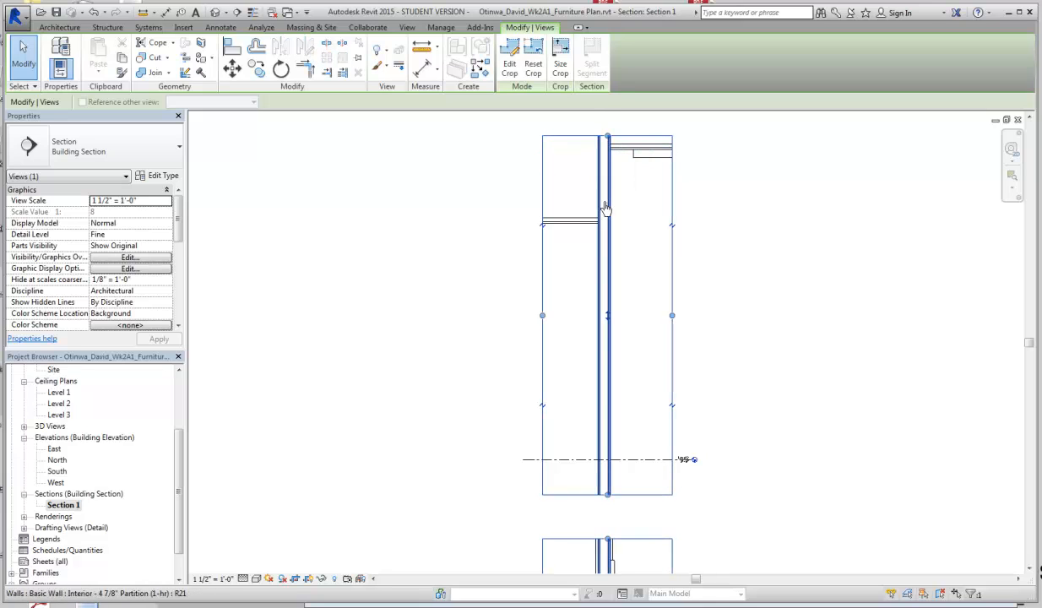
{"action": "left_click_drag", "start_coordinate": [608, 495], "coordinate": [609, 257]}
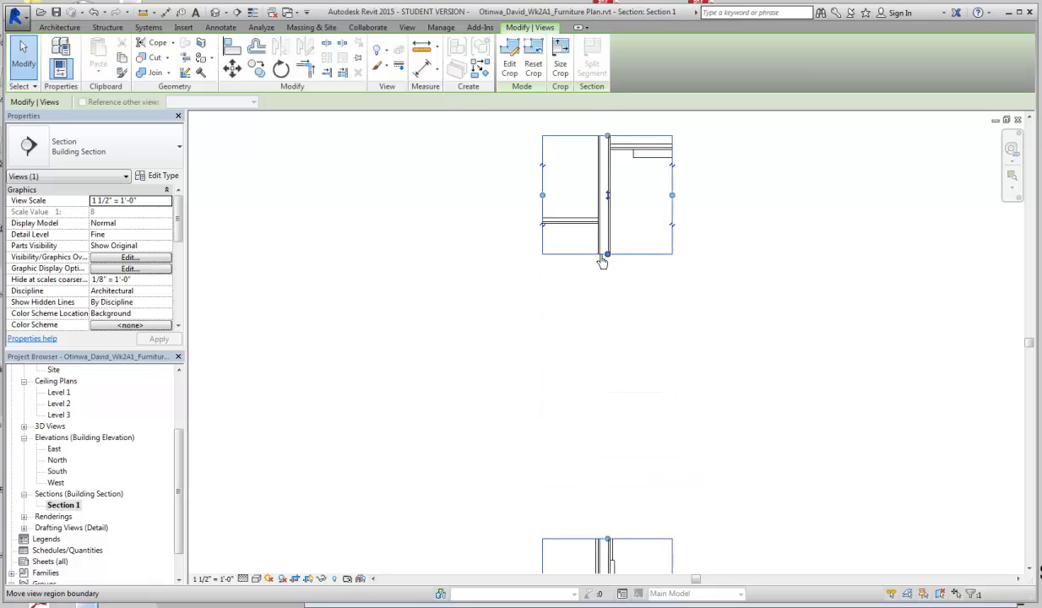
{"action": "left_click", "coordinate": [685, 224]}
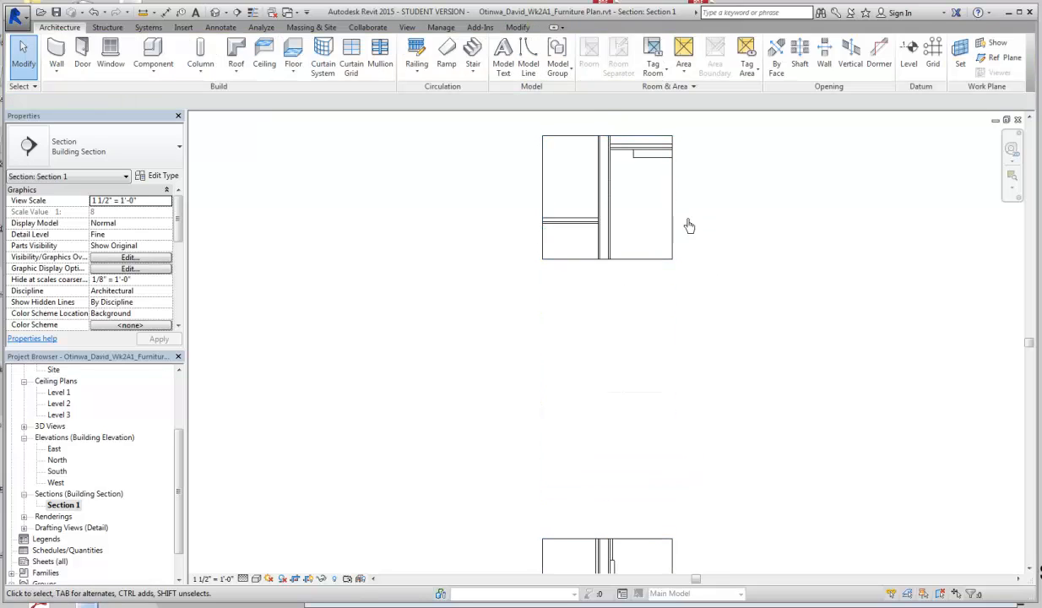
- Move the lower view region up until it sits just beneath the upper ceiling region
{"action": "scroll", "coordinate": [672, 221], "scroll_direction": "down", "scroll_amount": 3}
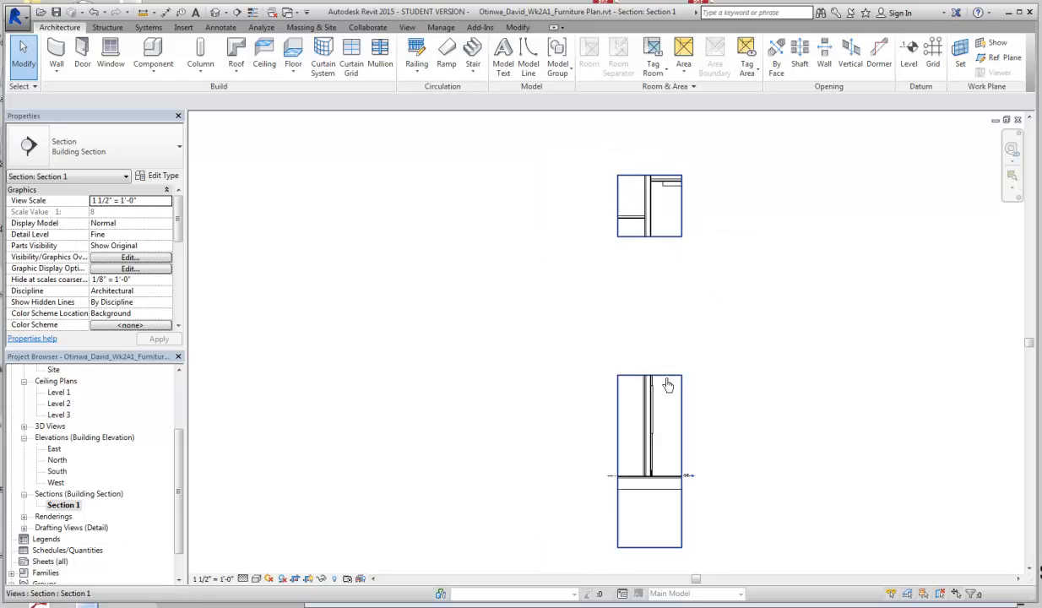
{"action": "left_click", "coordinate": [668, 382]}
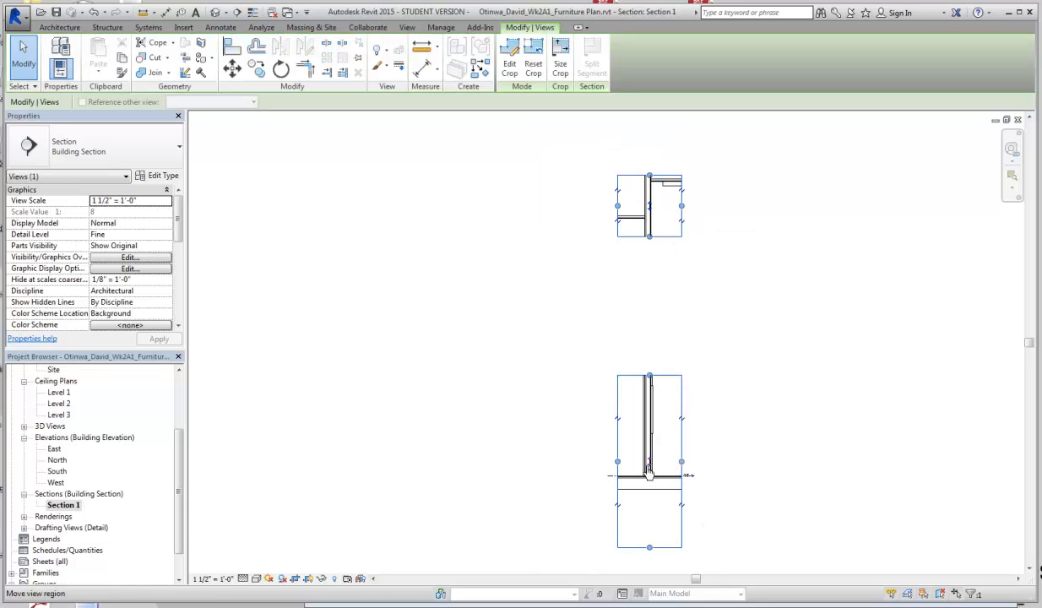
{"action": "left_click_drag", "start_coordinate": [650, 471], "coordinate": [658, 346]}
{"action": "scroll", "coordinate": [670, 338], "scroll_direction": "up", "scroll_amount": 5}
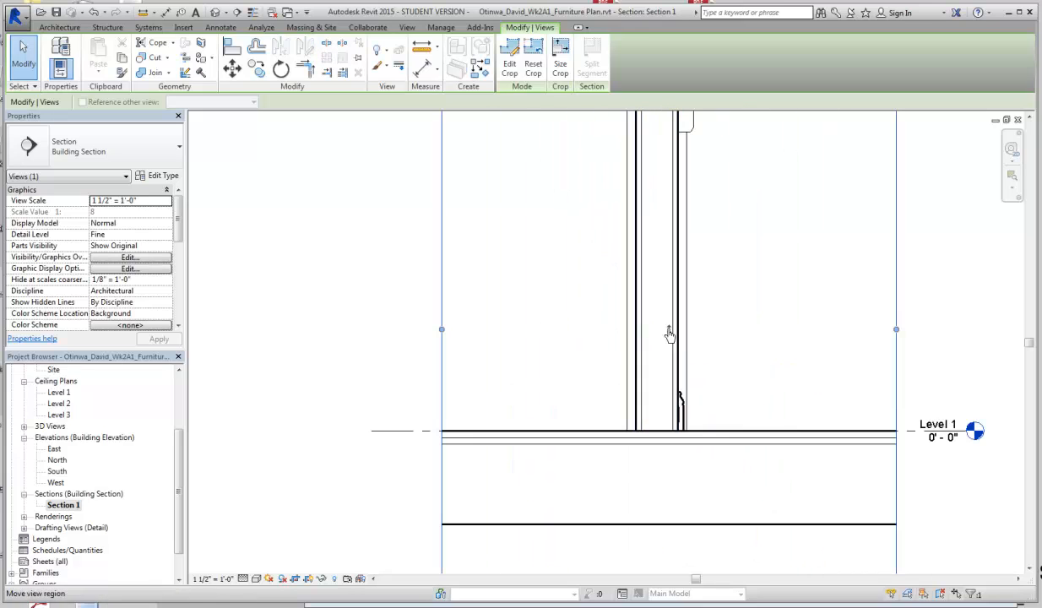
{"action": "scroll", "coordinate": [668, 337], "scroll_direction": "down", "scroll_amount": 5}
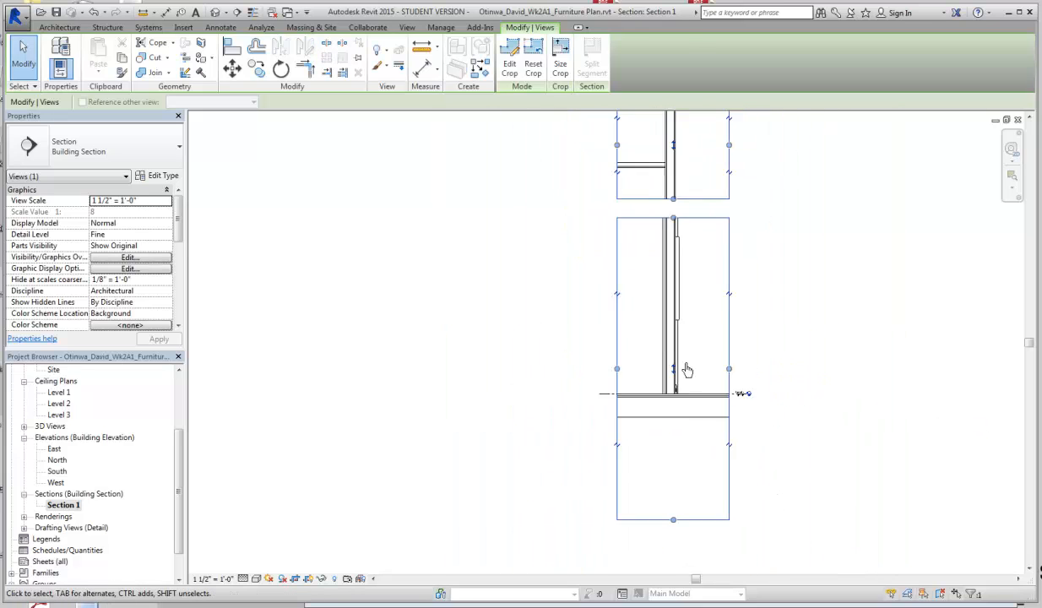
- Raise the bottom edge of the lower view region to just below the Level 1 floor and deselect the crop region
{"action": "left_click_drag", "start_coordinate": [676, 500], "coordinate": [674, 425]}
{"action": "middle_click_drag", "start_coordinate": [686, 298], "coordinate": [674, 406]}
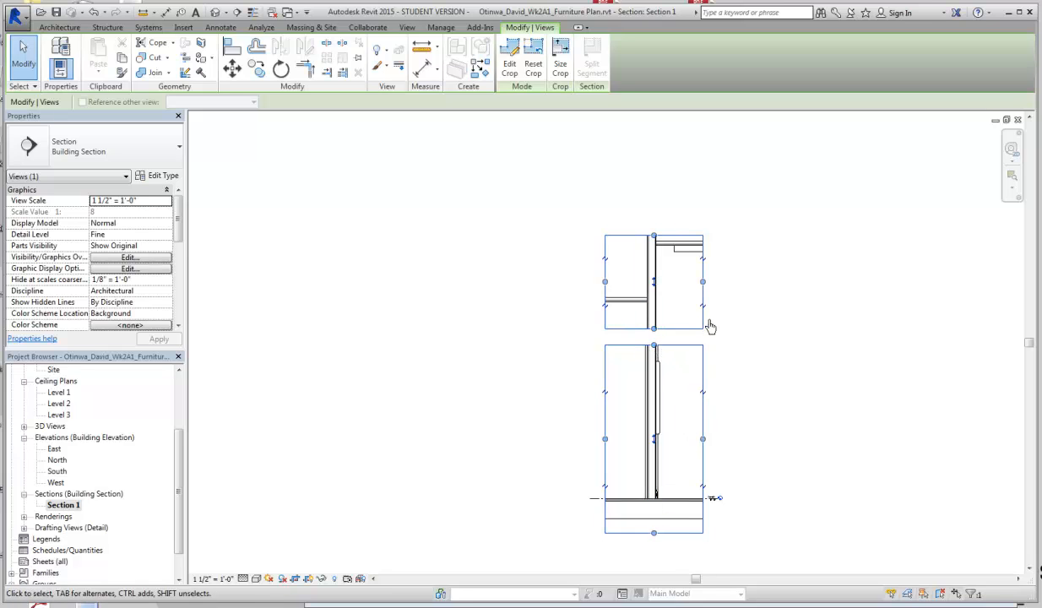
{"action": "left_click", "coordinate": [726, 484]}
- Examine the partition's layers, wall panel and baseboard in the lower part of the broken section
{"action": "scroll", "coordinate": [648, 473], "scroll_direction": "up", "scroll_amount": 3}
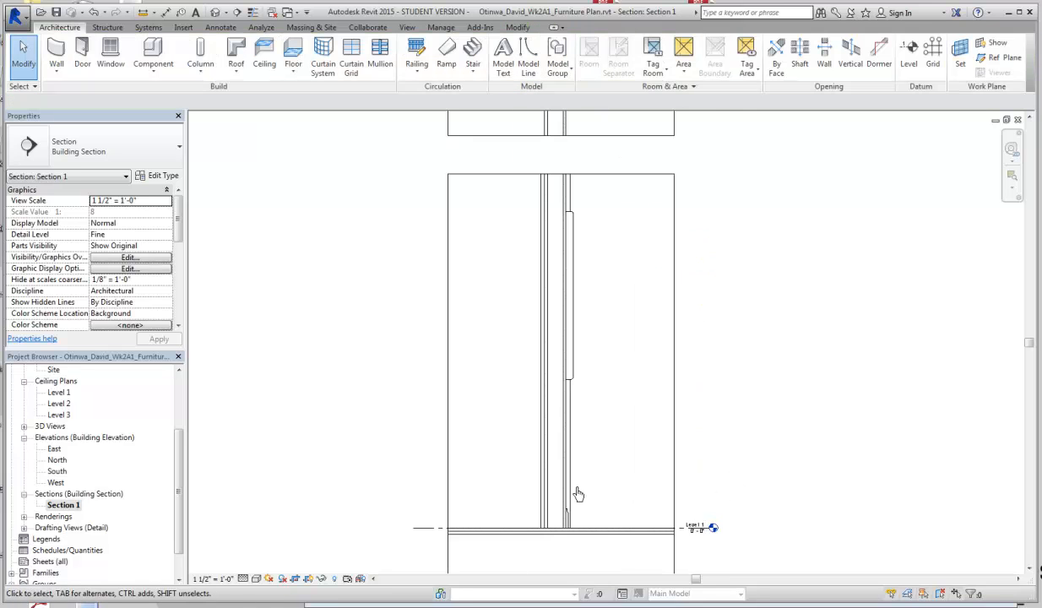
{"action": "scroll", "coordinate": [647, 438], "scroll_direction": "up", "scroll_amount": 3}
{"action": "scroll", "coordinate": [647, 436], "scroll_direction": "up", "scroll_amount": 2}
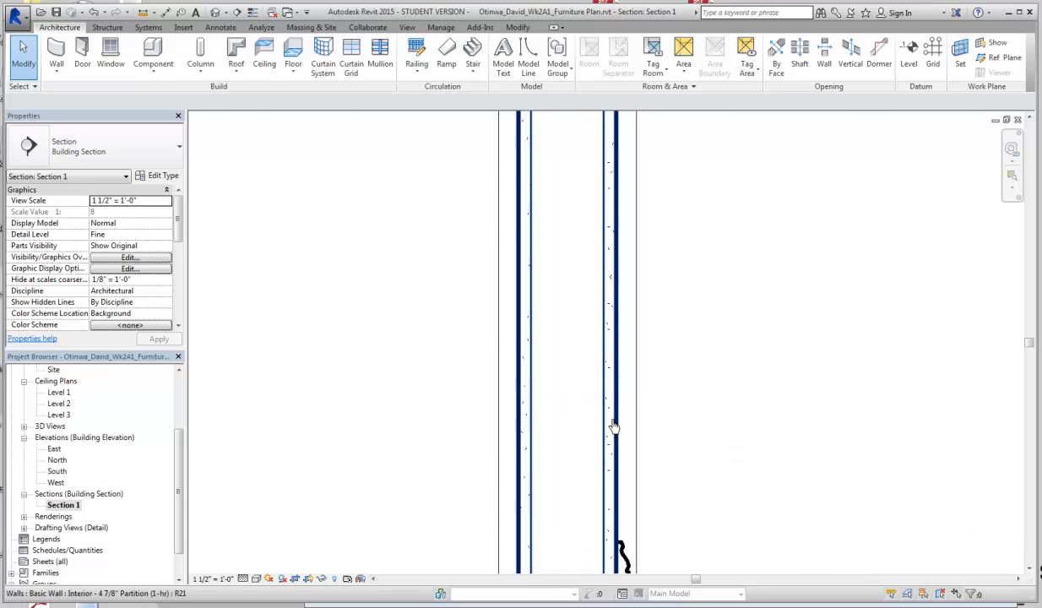
{"action": "middle_click_drag", "start_coordinate": [612, 426], "coordinate": [668, 357]}
{"action": "scroll", "coordinate": [668, 356], "scroll_direction": "down", "scroll_amount": 4}
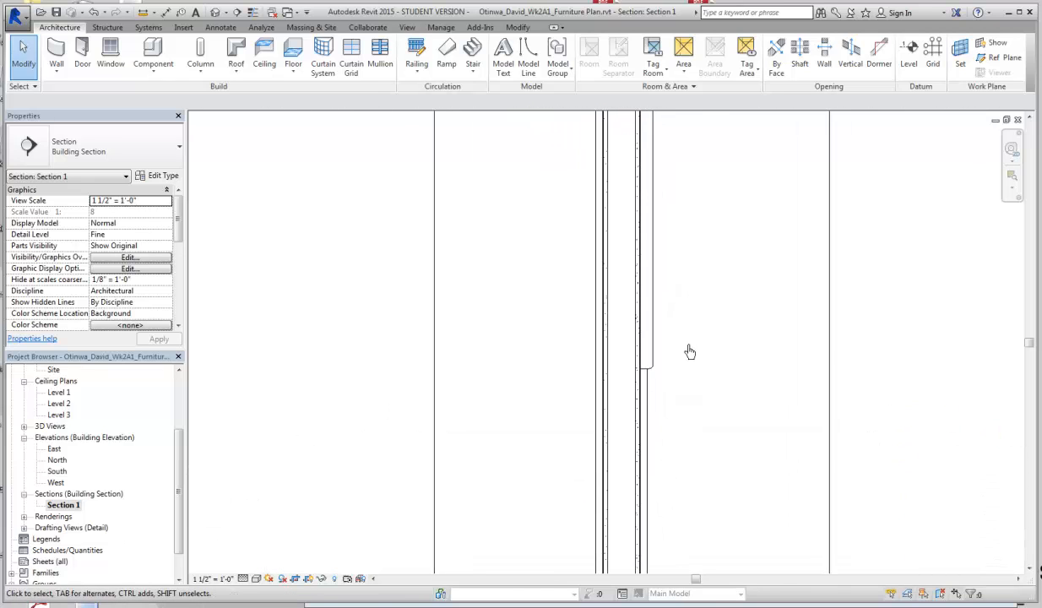
{"action": "middle_click_drag", "start_coordinate": [686, 210], "coordinate": [683, 326]}
{"action": "scroll", "coordinate": [645, 360], "scroll_direction": "up", "scroll_amount": 3}
{"action": "scroll", "coordinate": [653, 361], "scroll_direction": "down", "scroll_amount": 5}
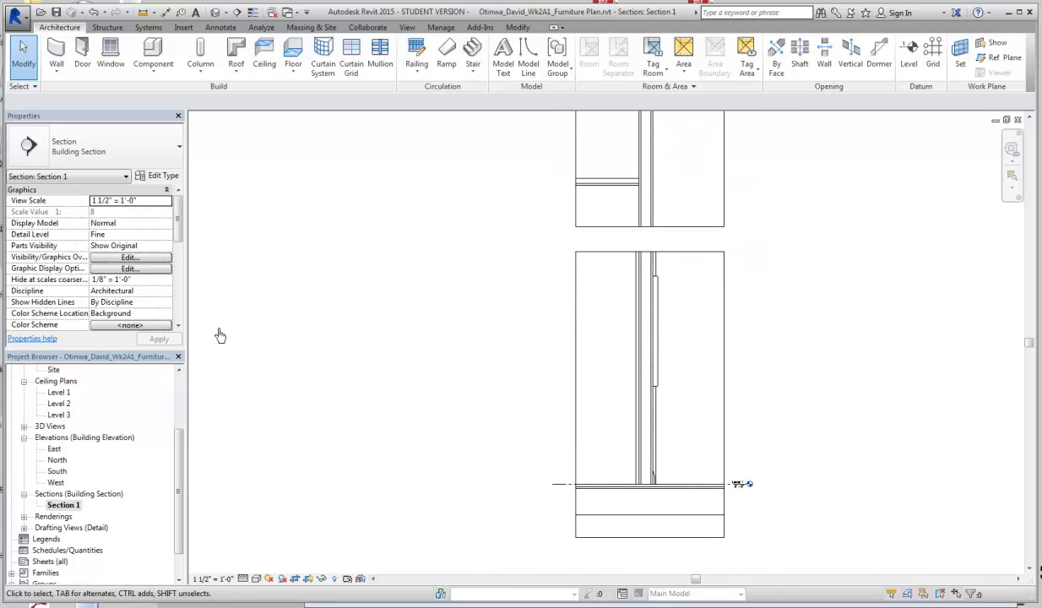
- Start placing a detail component and open the Detail Items library folder to load a family
{"action": "left_click", "coordinate": [221, 27]}
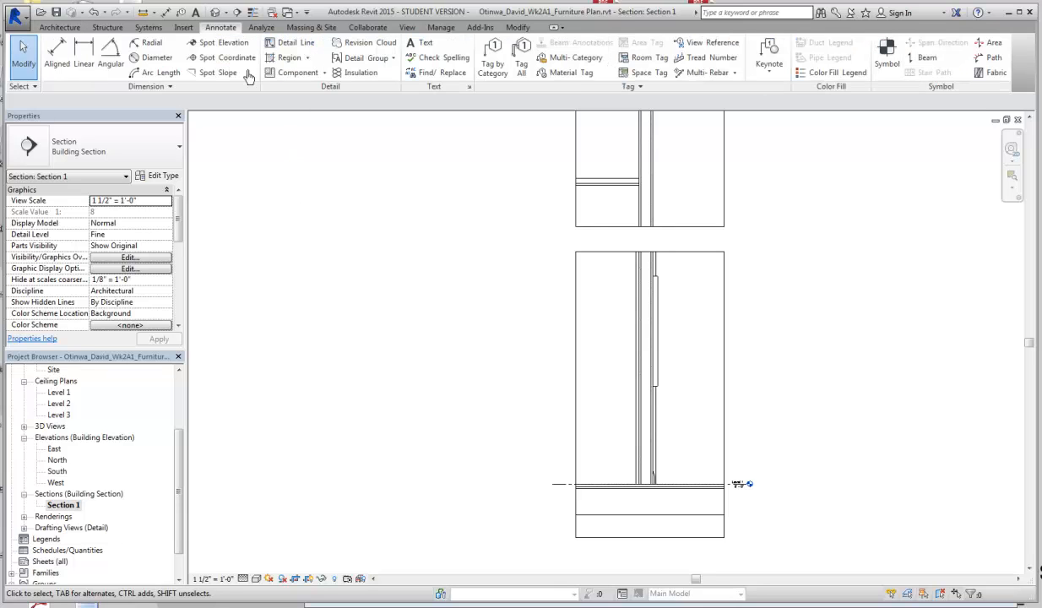
{"action": "left_click", "coordinate": [300, 74]}
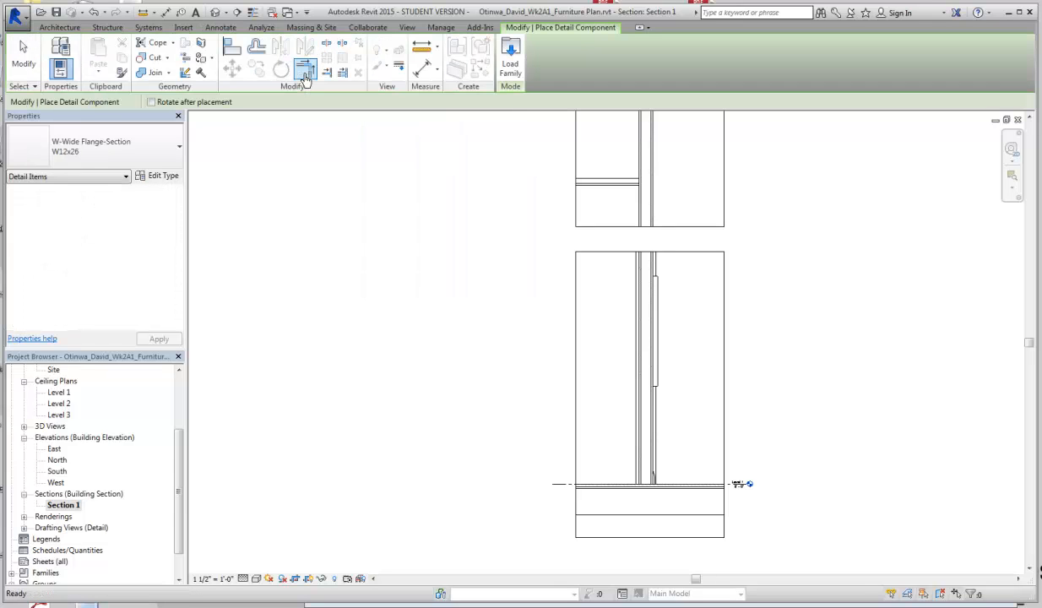
{"action": "left_click", "coordinate": [511, 73]}
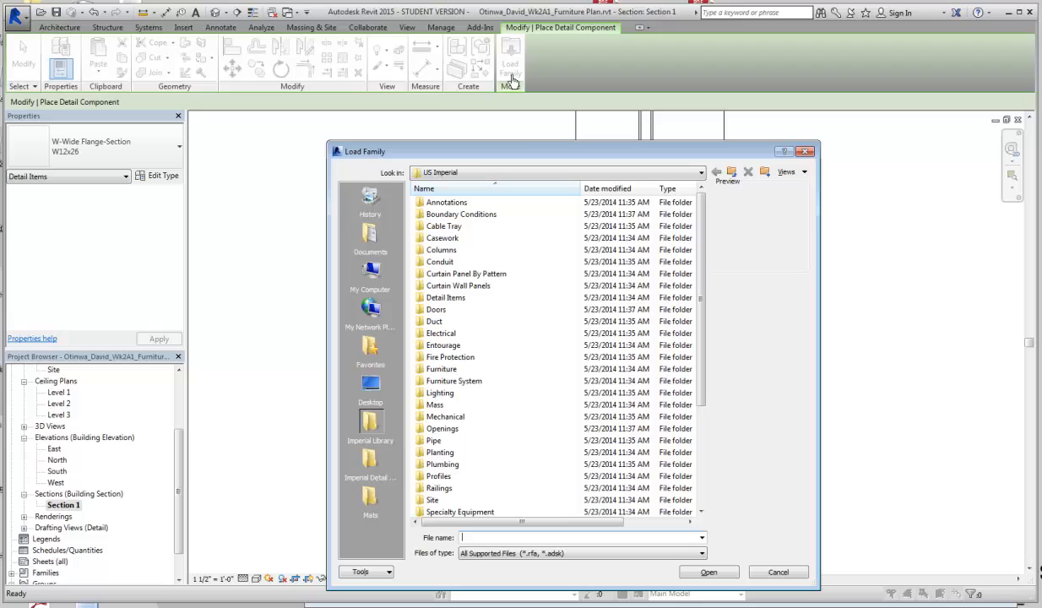
{"action": "left_click", "coordinate": [471, 301]}
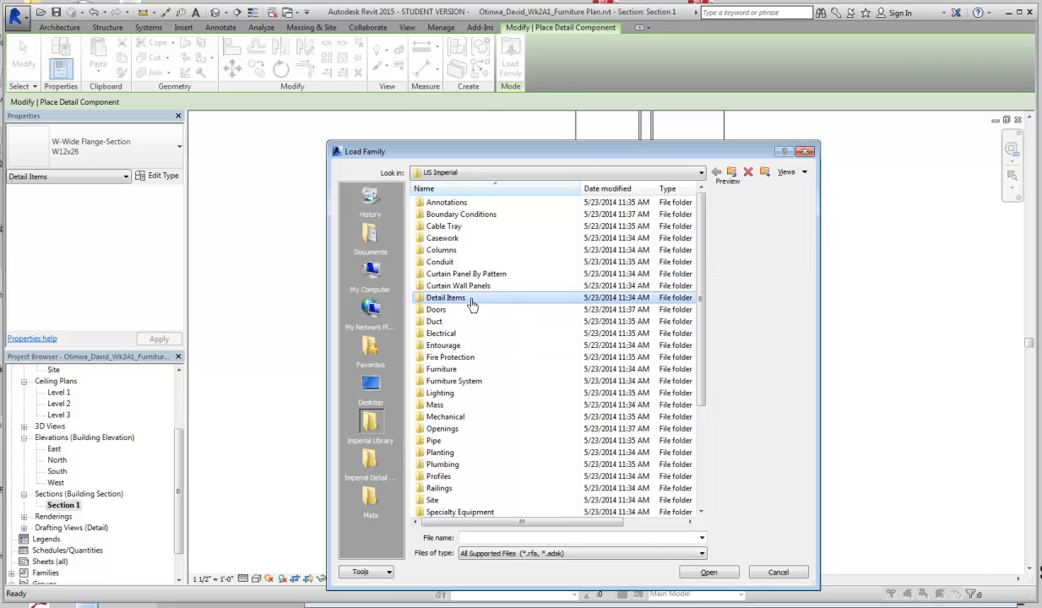
{"action": "double_click", "coordinate": [471, 302]}
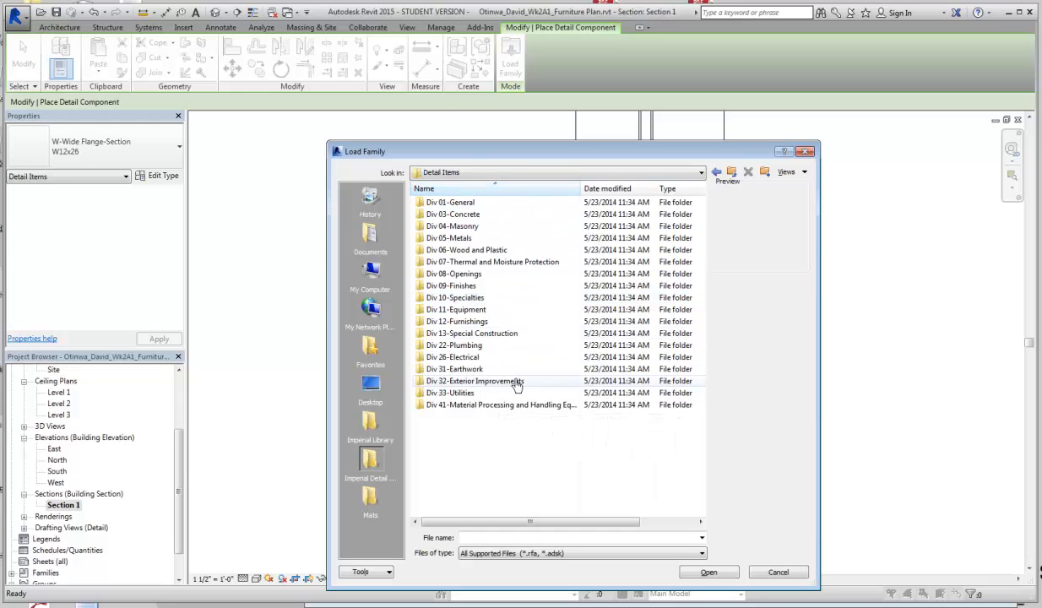
- Check the lumber families in 061100-Wood Framing under Div 06-Wood and Plastic, and return to the Detail Items folder
{"action": "double_click", "coordinate": [498, 250]}
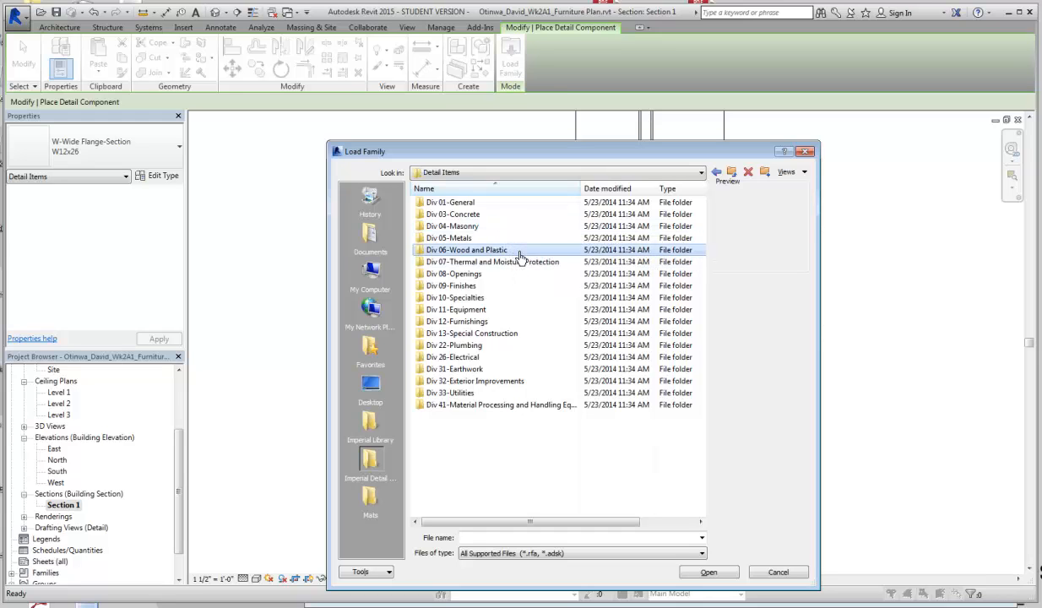
{"action": "double_click", "coordinate": [480, 214]}
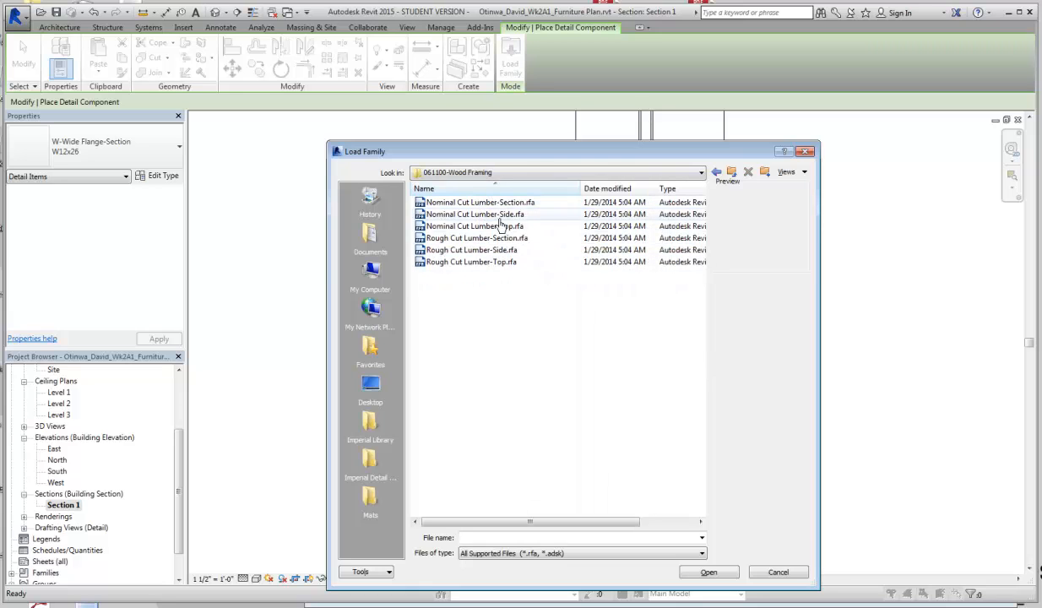
{"action": "left_click", "coordinate": [730, 179]}
{"action": "left_click", "coordinate": [730, 177]}
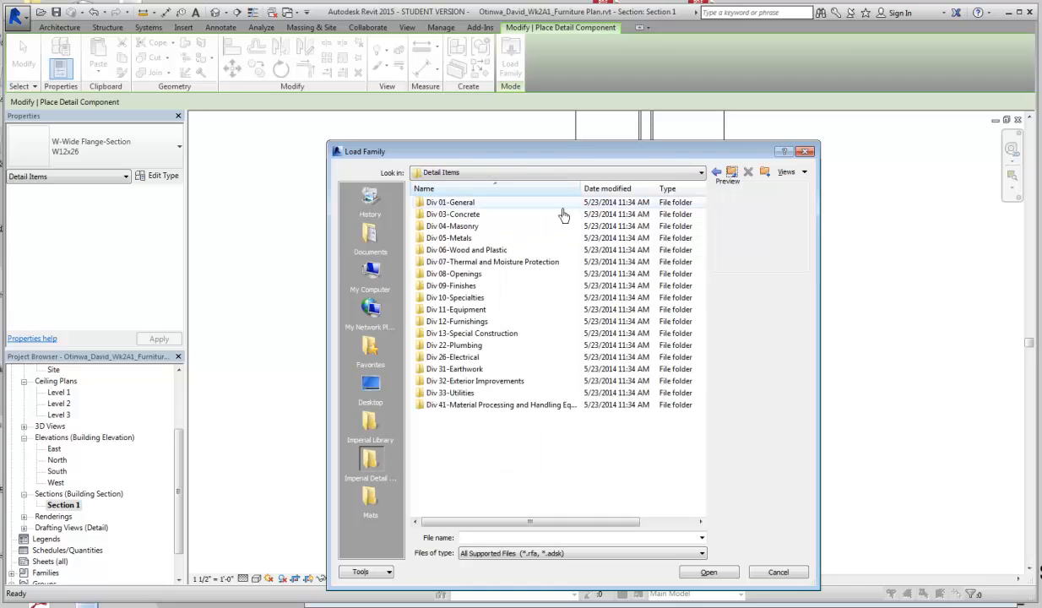
- Load the Channel Studs-Section family from 054100-Structural Metal Studs Framing under Div 05-Metals
{"action": "double_click", "coordinate": [512, 239]}
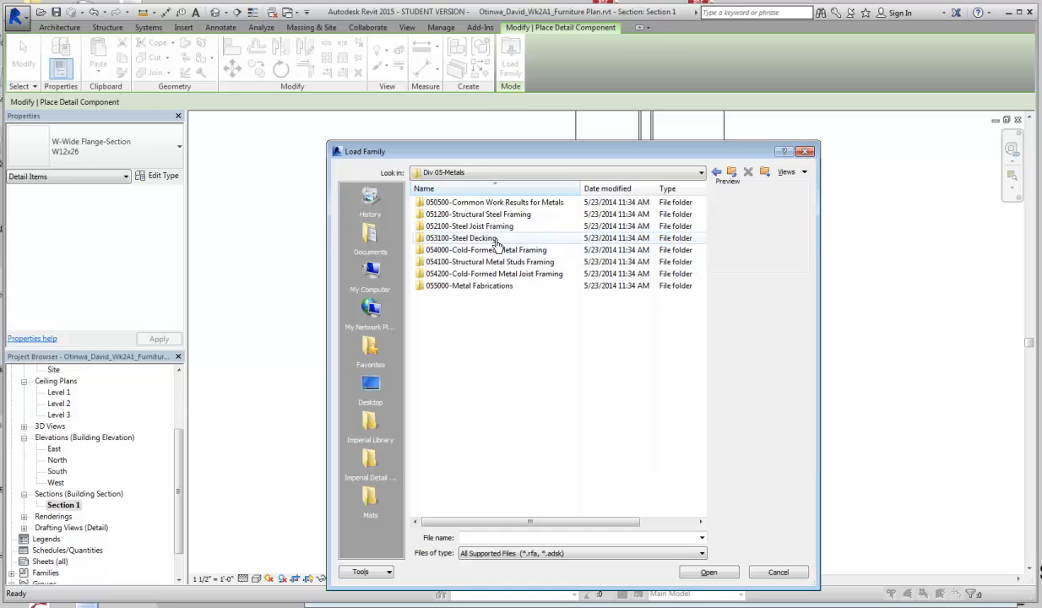
{"action": "double_click", "coordinate": [555, 264]}
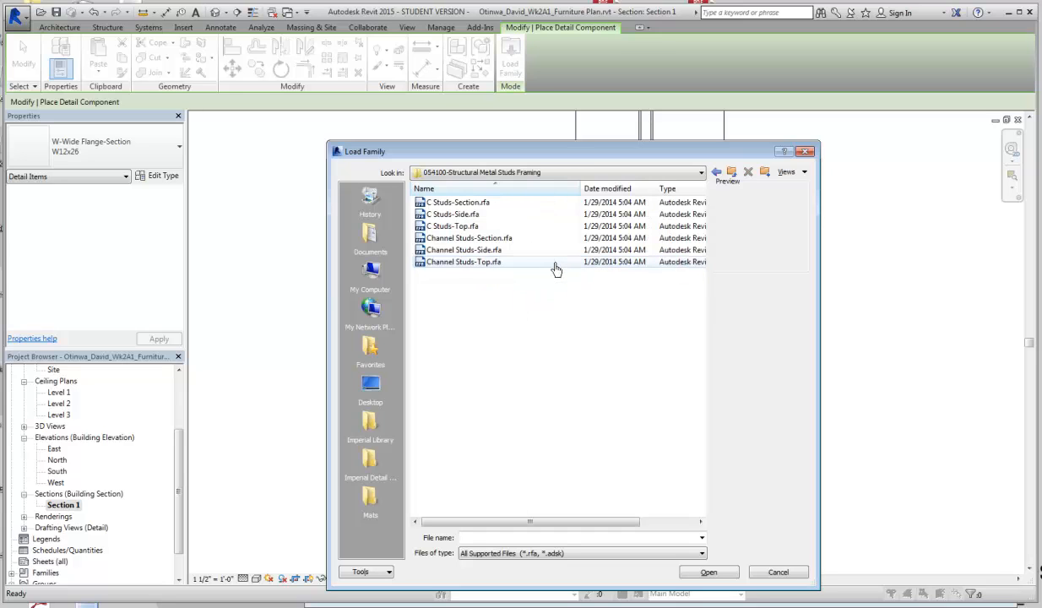
{"action": "left_click", "coordinate": [472, 205]}
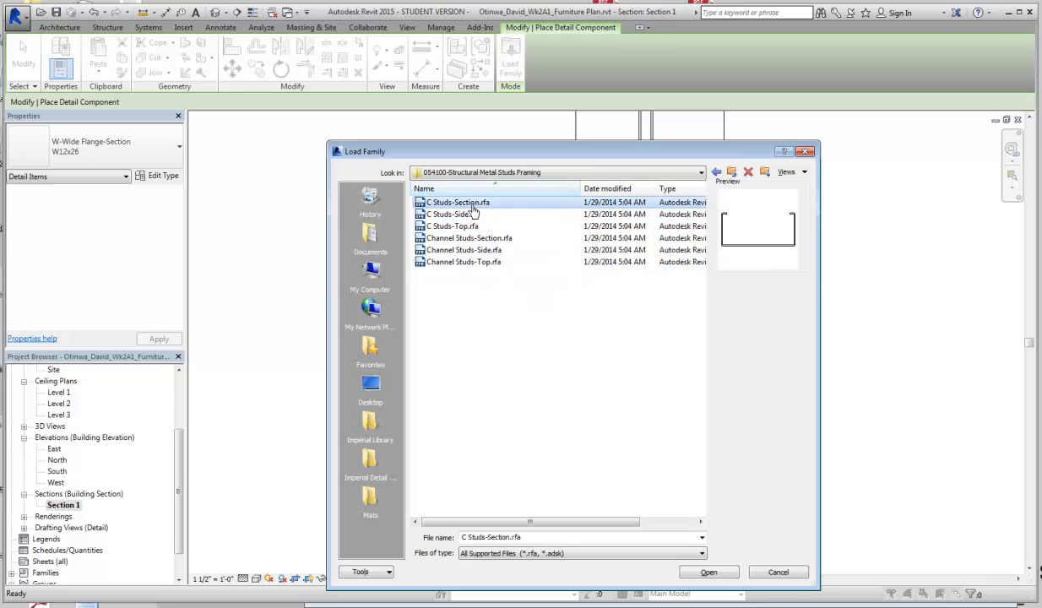
{"action": "left_click", "coordinate": [475, 240]}
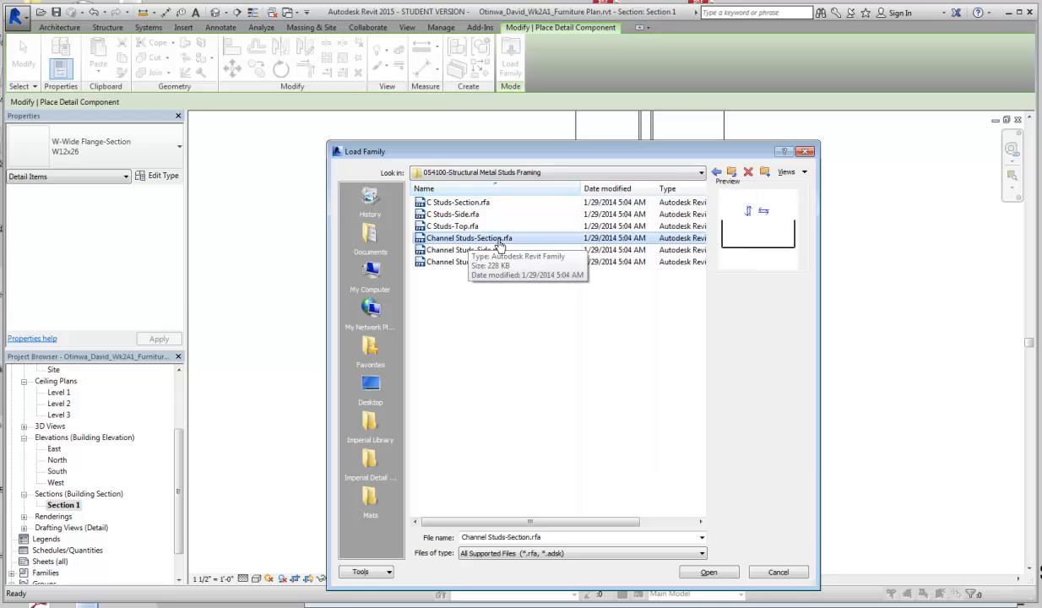
{"action": "double_click", "coordinate": [488, 241]}
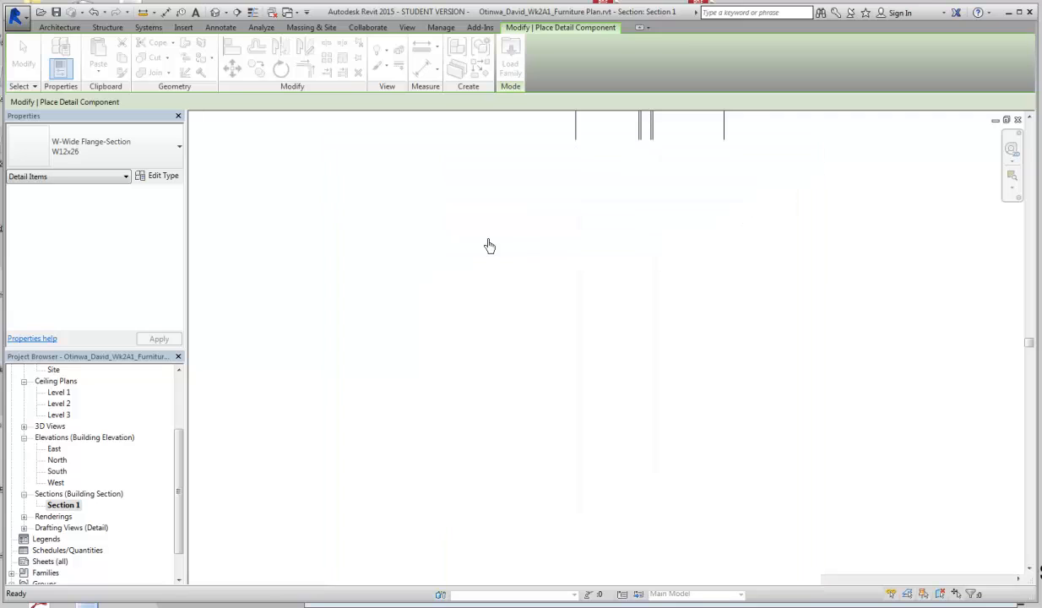
- Place a 3 5/8" Channel Studs-Section as the bottom track inside the partition cavity, resting on the Level 1 floor
{"action": "left_click", "coordinate": [99, 158]}
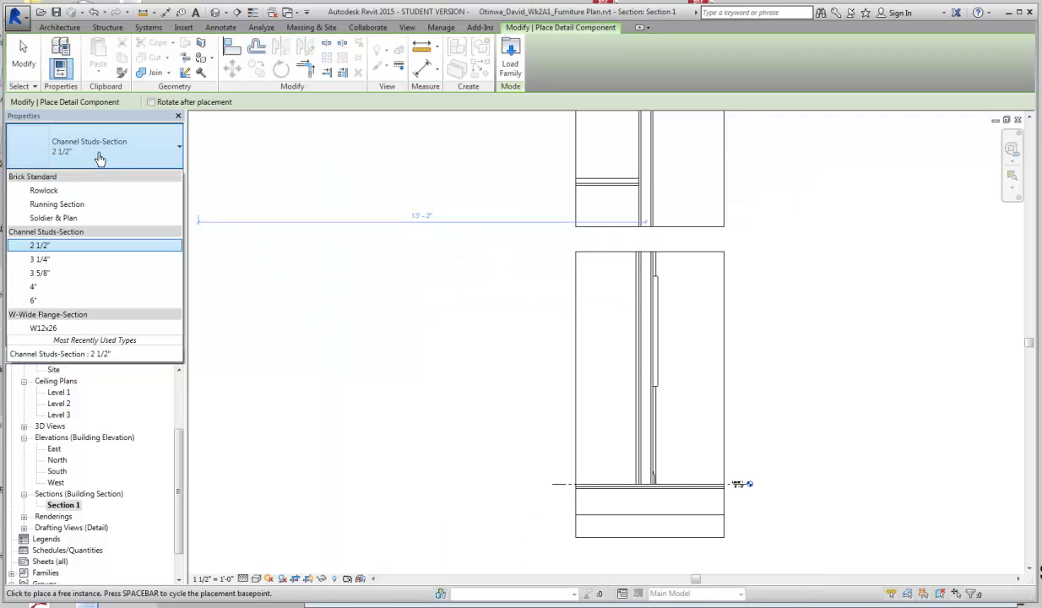
{"action": "left_click", "coordinate": [59, 277]}
{"action": "scroll", "coordinate": [652, 486], "scroll_direction": "up", "scroll_amount": 5}
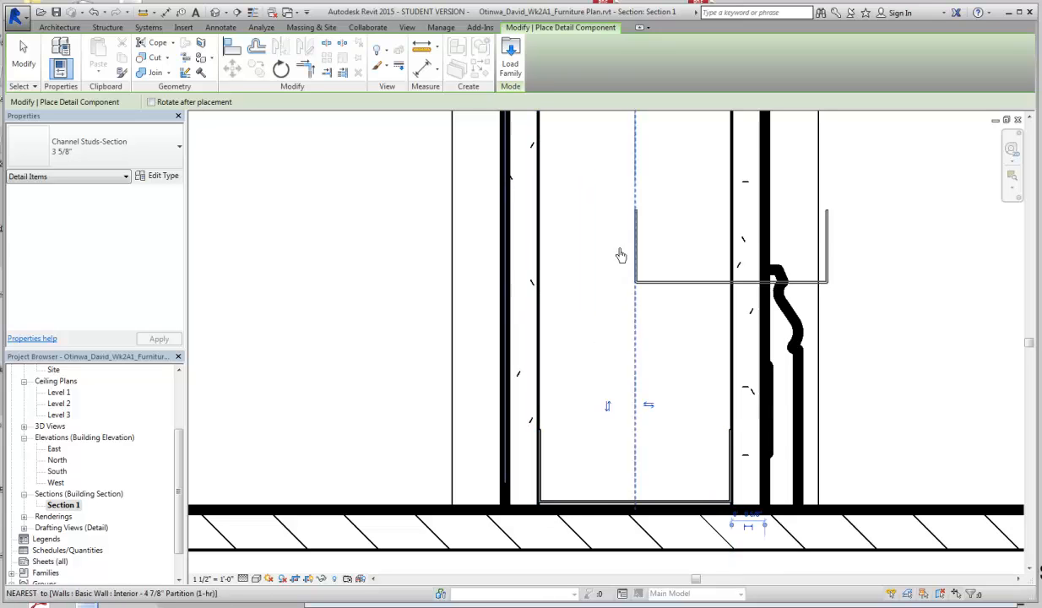
{"action": "scroll", "coordinate": [621, 251], "scroll_direction": "down", "scroll_amount": 3}
{"action": "middle_click_drag", "start_coordinate": [617, 229], "coordinate": [612, 290]}
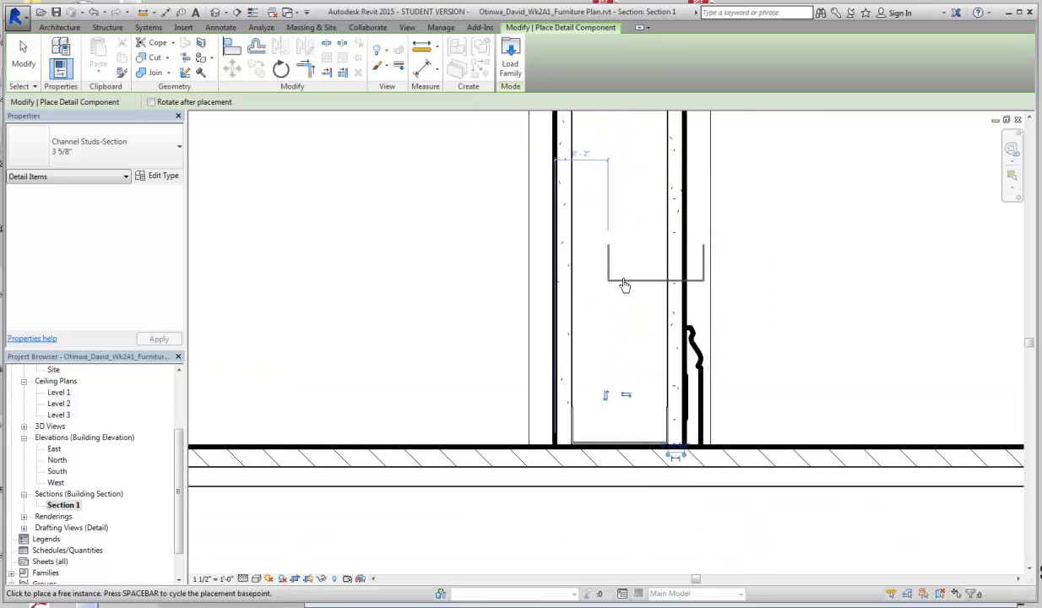
{"action": "key", "text": "space"}
{"action": "key", "text": "space"}
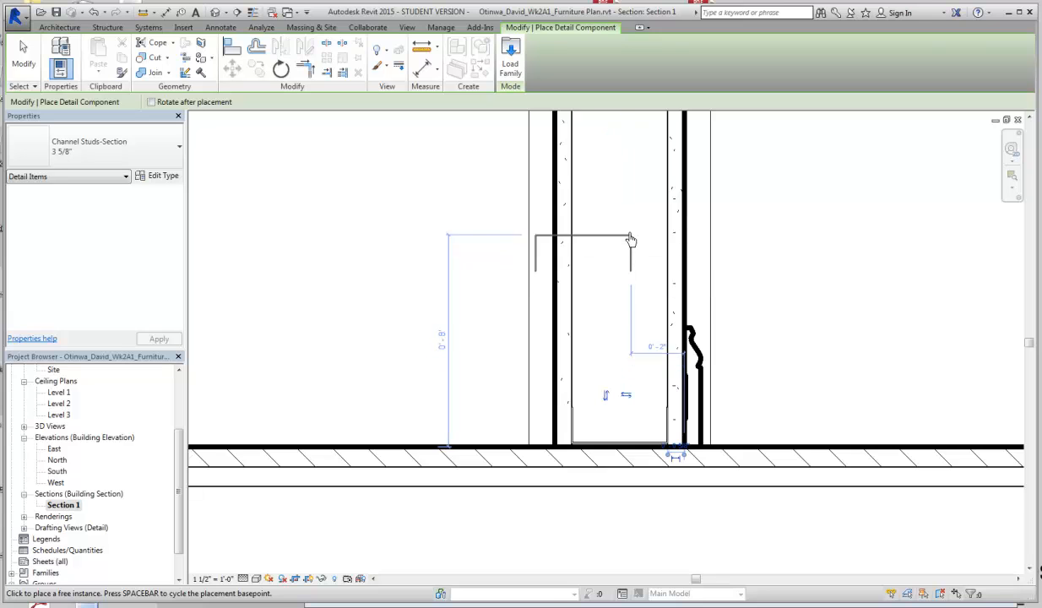
{"action": "scroll", "coordinate": [631, 232], "scroll_direction": "down", "scroll_amount": 3}
{"action": "middle_click_drag", "start_coordinate": [635, 218], "coordinate": [633, 448]}
{"action": "scroll", "coordinate": [659, 275], "scroll_direction": "down", "scroll_amount": 3}
{"action": "middle_click_drag", "start_coordinate": [705, 226], "coordinate": [703, 504]}
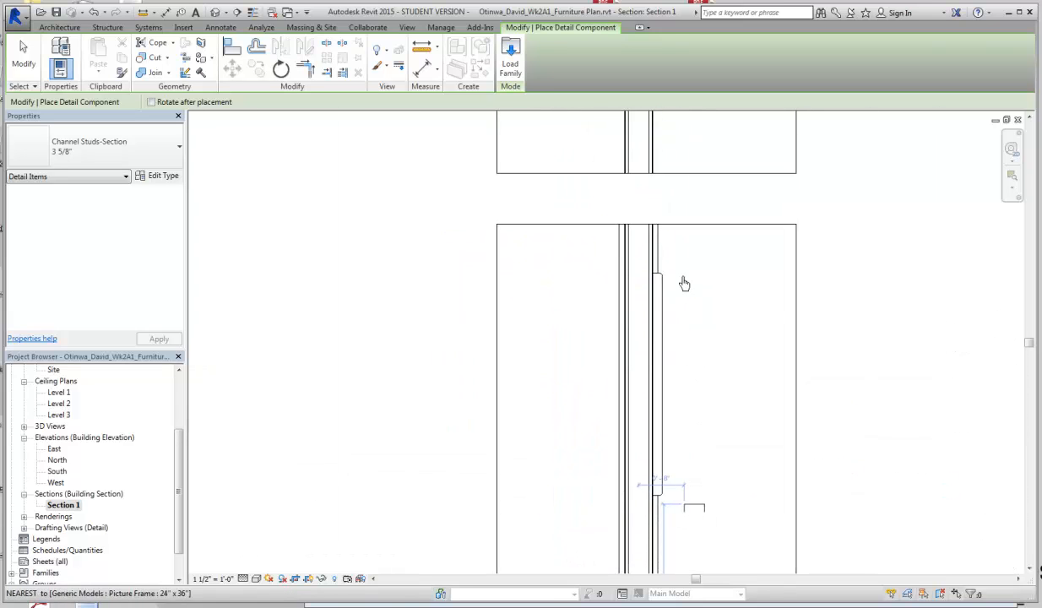
{"action": "middle_click_drag", "start_coordinate": [676, 202], "coordinate": [660, 451]}
{"action": "scroll", "coordinate": [630, 343], "scroll_direction": "up", "scroll_amount": 3}
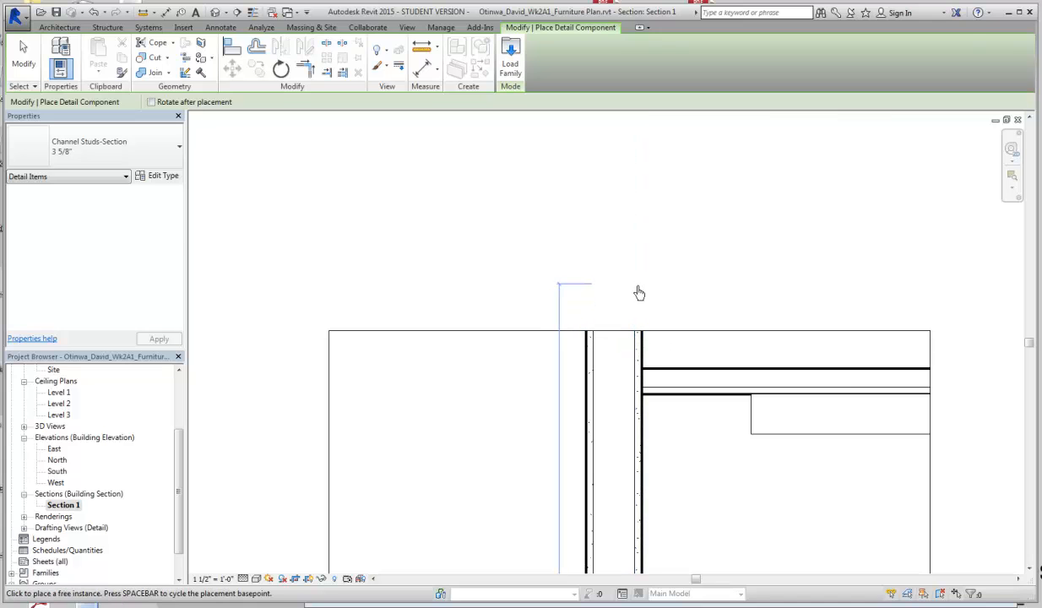
{"action": "key", "text": "Escape"}
{"action": "key", "text": "Escape"}
- Examine the partition in the broken section from the ceilings in the upper region to the Level 1 floor
{"action": "scroll", "coordinate": [676, 443], "scroll_direction": "down", "scroll_amount": 3}
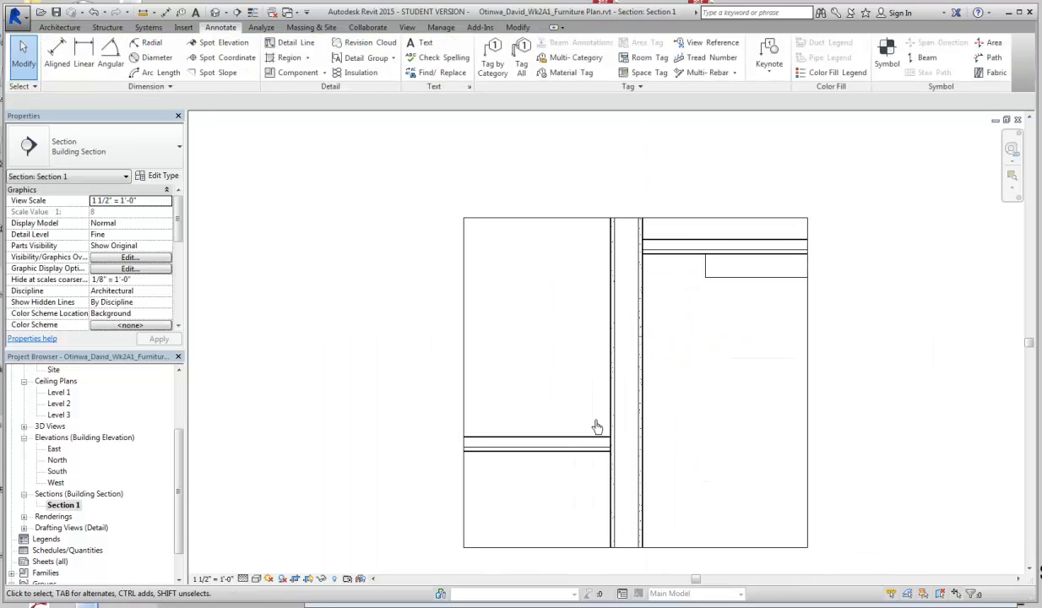
{"action": "scroll", "coordinate": [583, 452], "scroll_direction": "up", "scroll_amount": 5}
{"action": "scroll", "coordinate": [545, 377], "scroll_direction": "down", "scroll_amount": 5}
{"action": "middle_click_drag", "start_coordinate": [677, 490], "coordinate": [654, 269]}
{"action": "scroll", "coordinate": [661, 490], "scroll_direction": "down", "scroll_amount": 1}
{"action": "scroll", "coordinate": [638, 493], "scroll_direction": "up", "scroll_amount": 2}
{"action": "scroll", "coordinate": [638, 493], "scroll_direction": "down", "scroll_amount": 2}
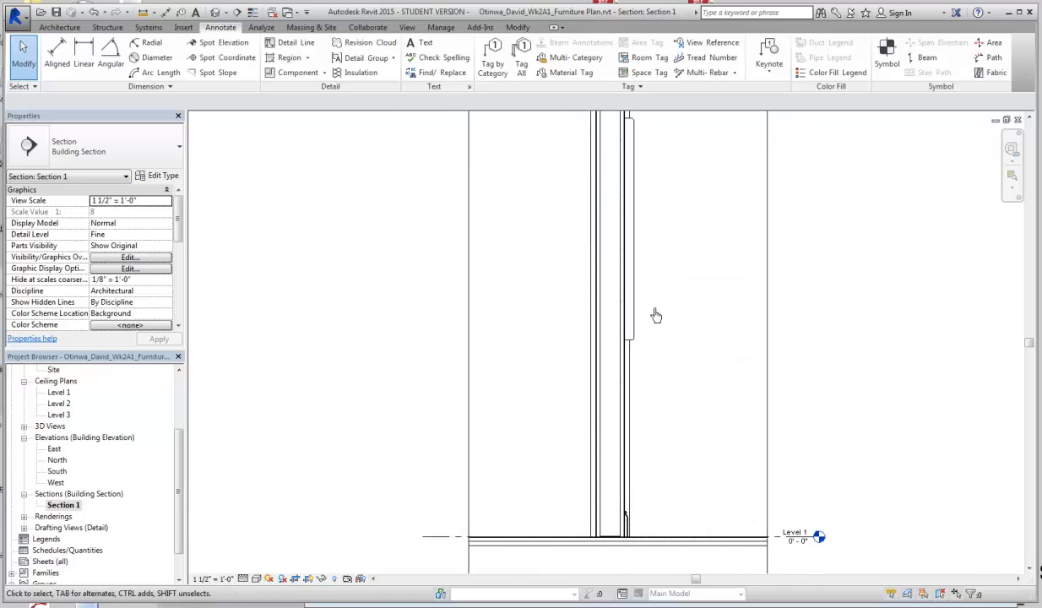
{"action": "middle_click_drag", "start_coordinate": [656, 352], "coordinate": [643, 437]}
{"action": "scroll", "coordinate": [644, 437], "scroll_direction": "down", "scroll_amount": 3}
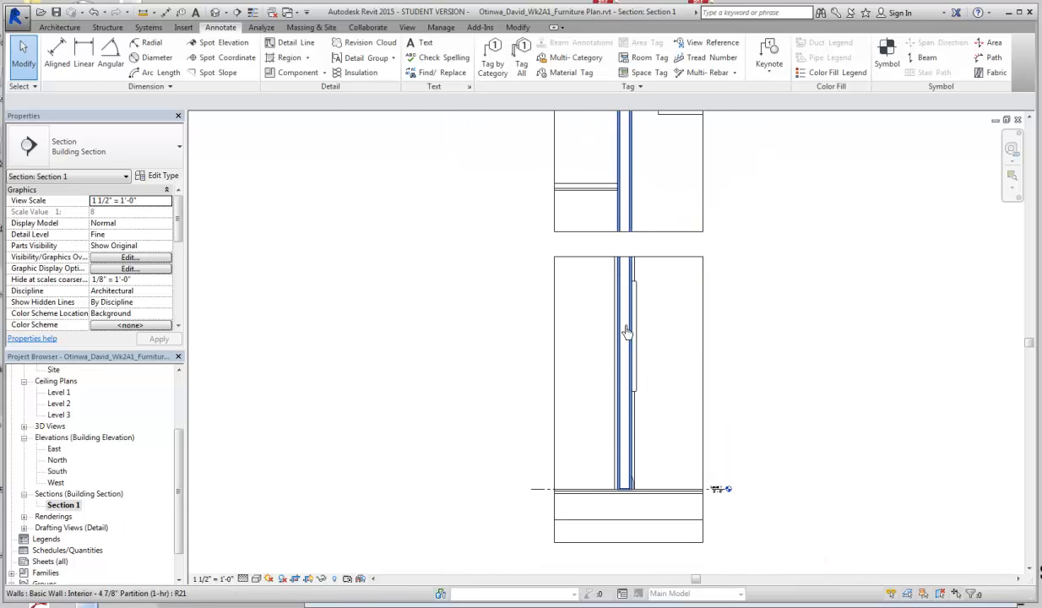
{"action": "middle_click_drag", "start_coordinate": [676, 392], "coordinate": [642, 439]}
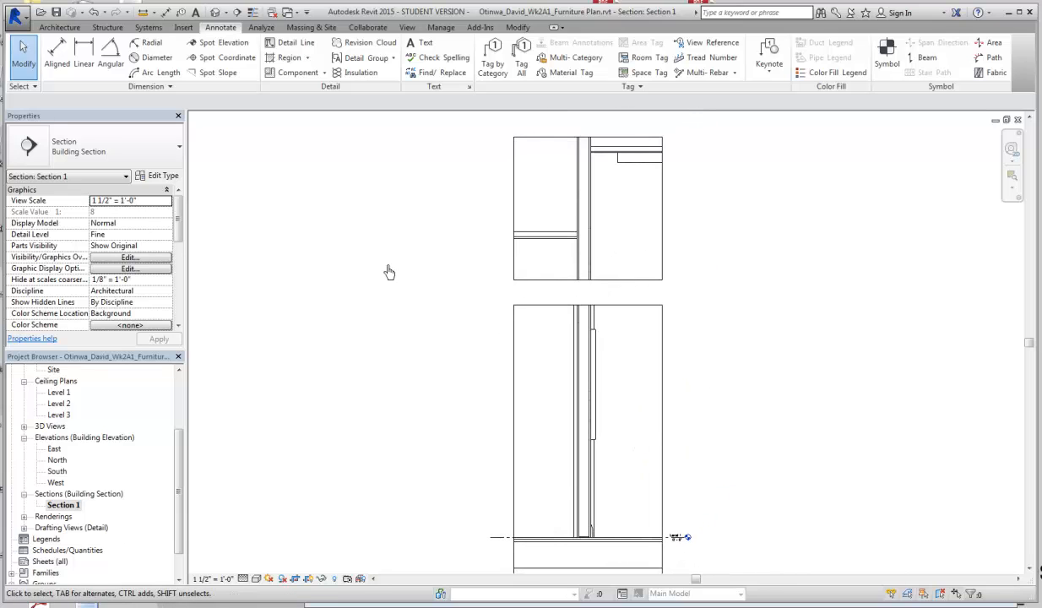
- Draw 3 1/2" wide batt insulation centered in the partition cavity from the Level 1 floor up past the upper view region's top edge
{"action": "left_click", "coordinate": [346, 74]}
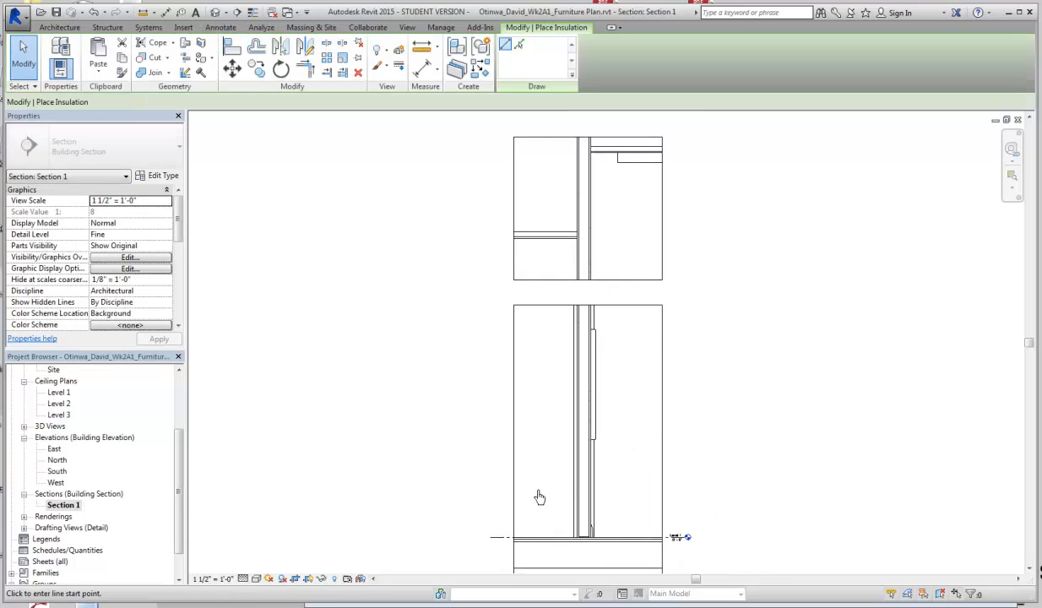
{"action": "left_click", "coordinate": [584, 538]}
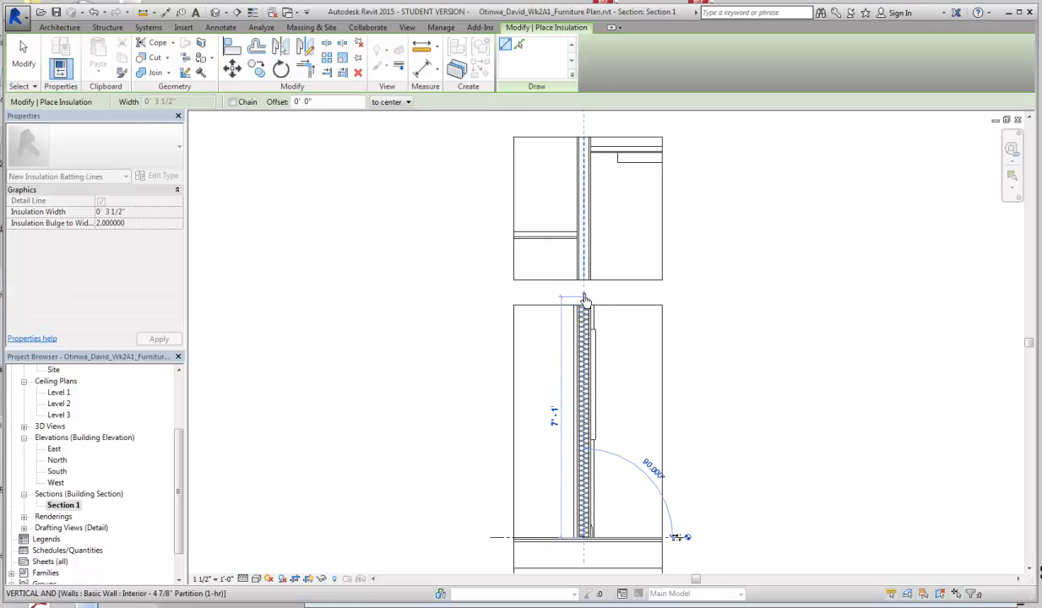
{"action": "right_click", "coordinate": [581, 132]}
{"action": "left_click", "coordinate": [595, 140]}
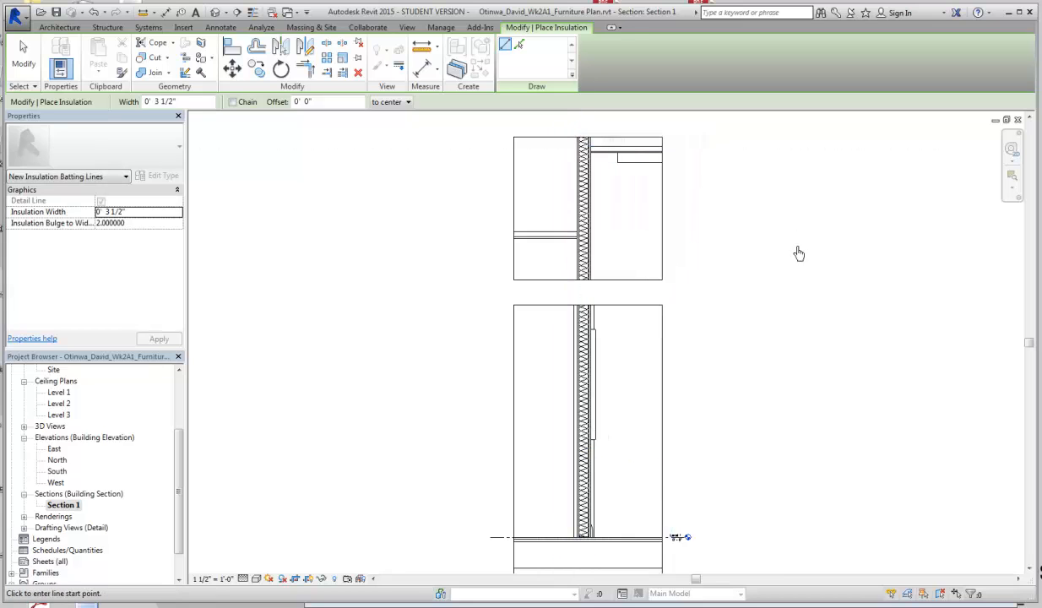
{"action": "scroll", "coordinate": [605, 490], "scroll_direction": "up", "scroll_amount": 3}
{"action": "scroll", "coordinate": [605, 491], "scroll_direction": "down", "scroll_amount": 3}
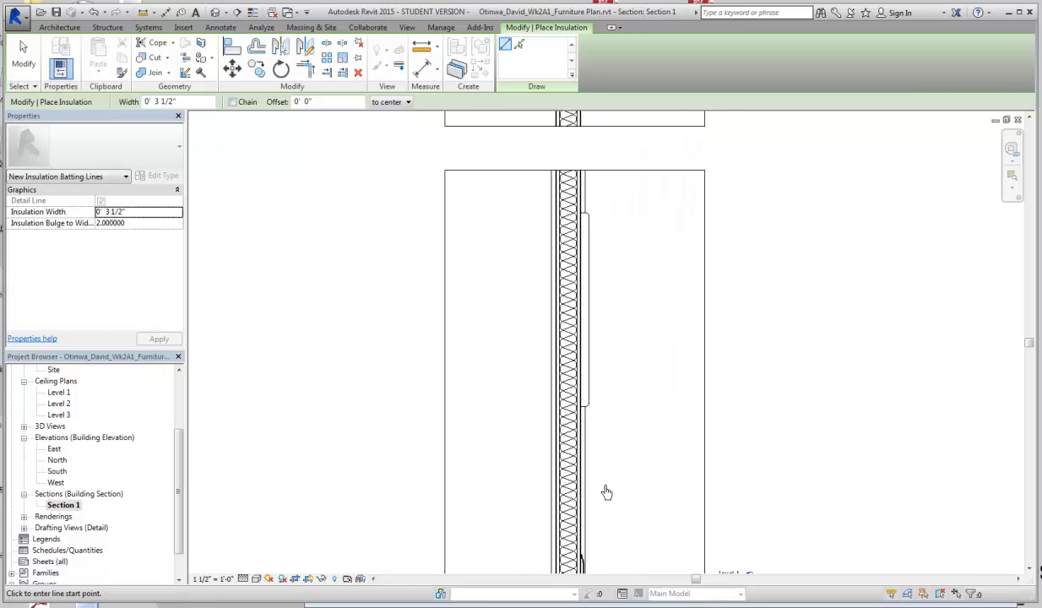
{"action": "middle_click_drag", "start_coordinate": [628, 206], "coordinate": [627, 314]}
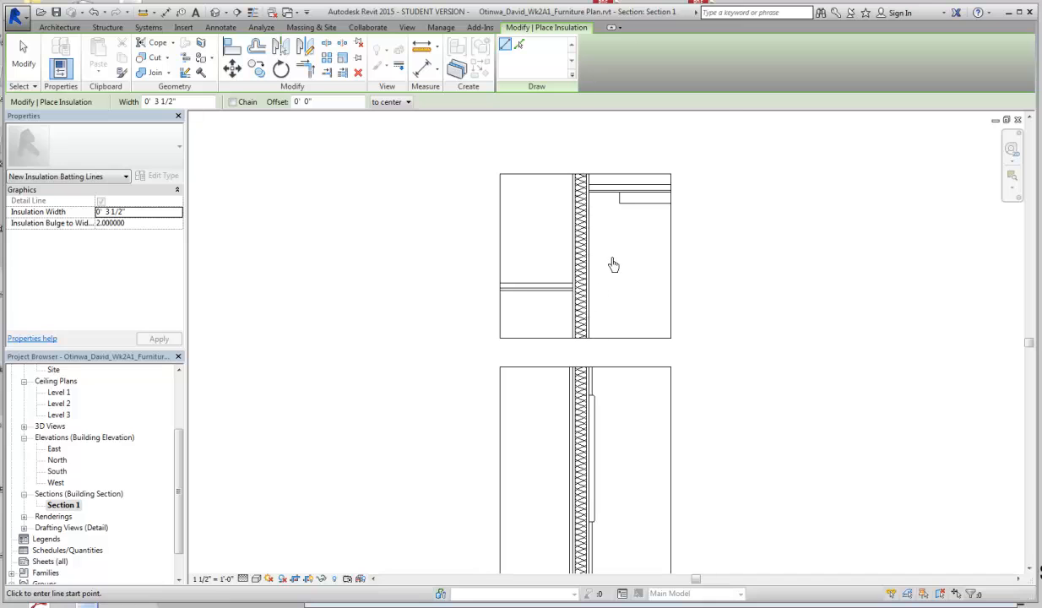
{"action": "scroll", "coordinate": [624, 442], "scroll_direction": "up", "scroll_amount": 6}
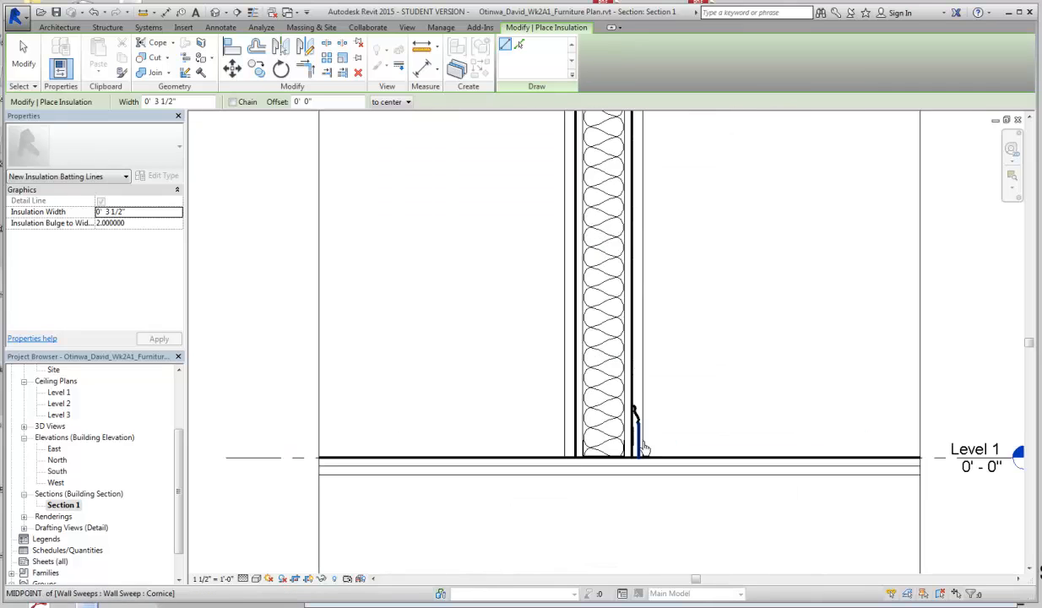
{"action": "scroll", "coordinate": [642, 448], "scroll_direction": "up", "scroll_amount": 2}
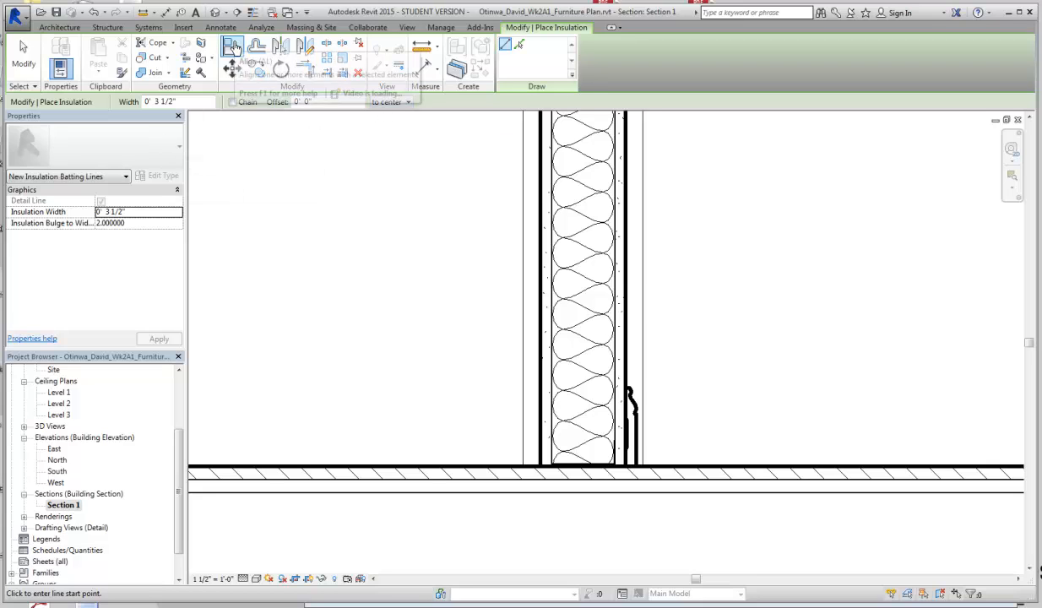
{"action": "key", "text": "Escape"}
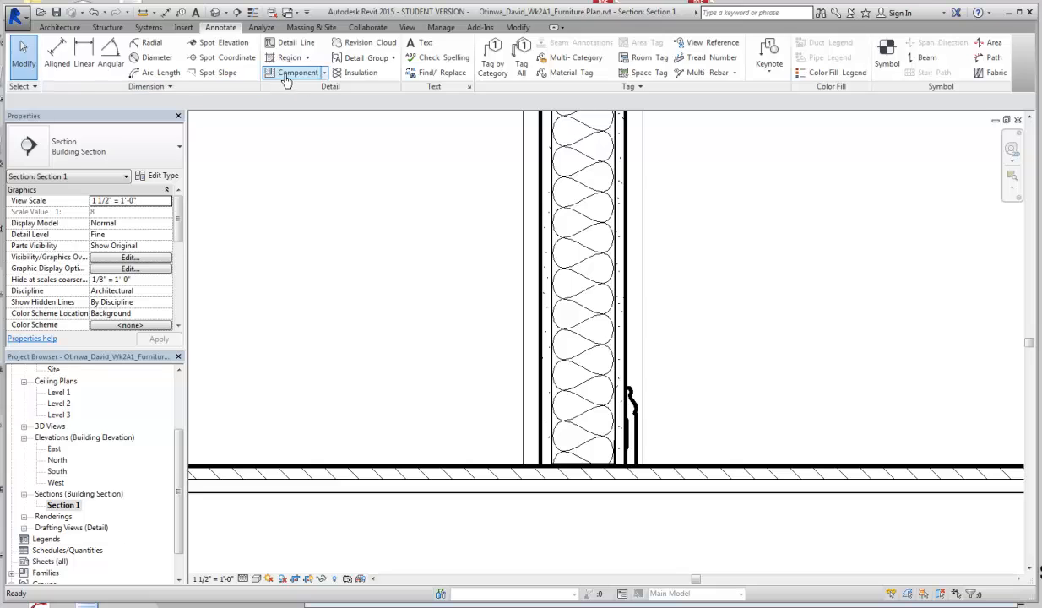
- Start placing a detail component and open the 064600-Wood Trim family folder in 064000-Architectural Woodwork under Div 06-Wood and Plastic
{"action": "left_click", "coordinate": [291, 71]}
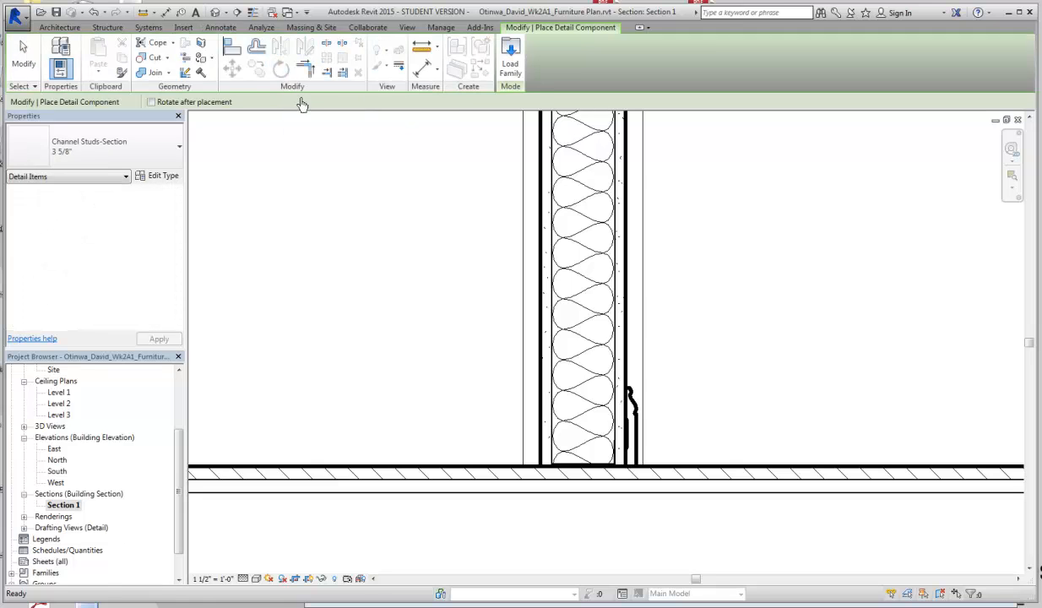
{"action": "left_click", "coordinate": [510, 59]}
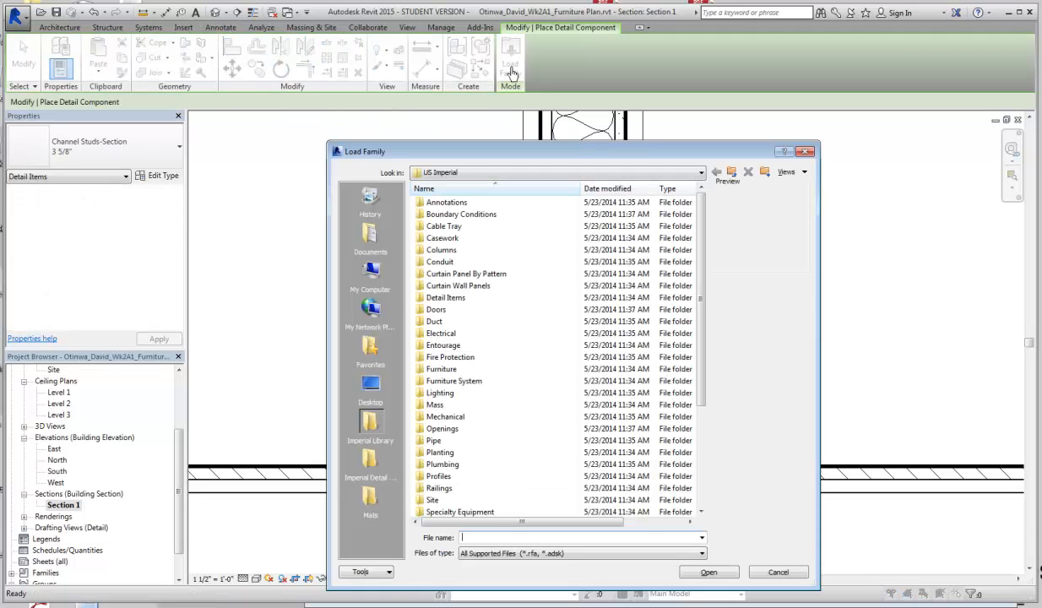
{"action": "double_click", "coordinate": [489, 301]}
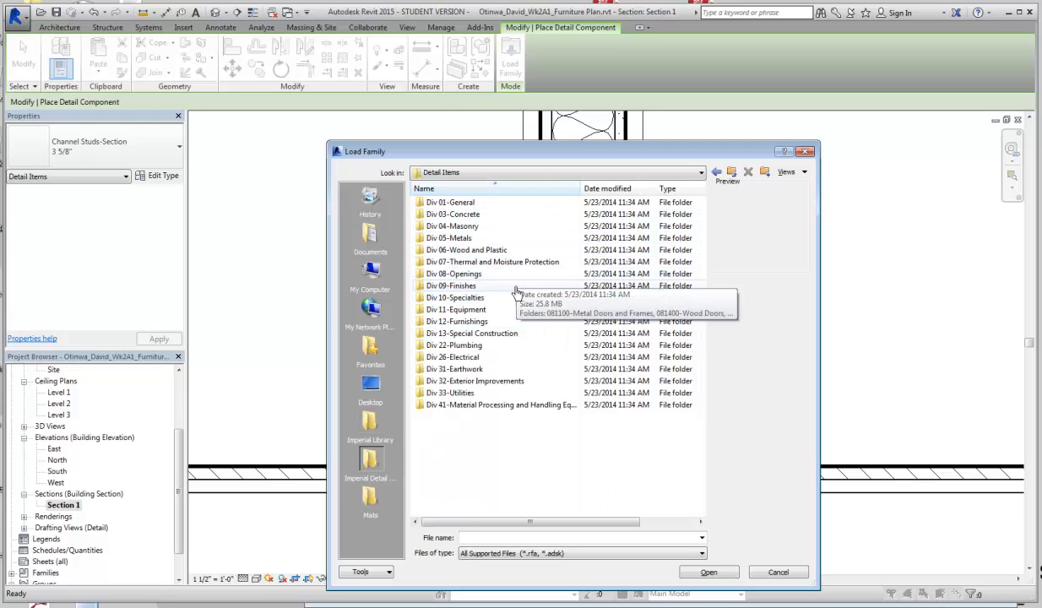
{"action": "double_click", "coordinate": [495, 251]}
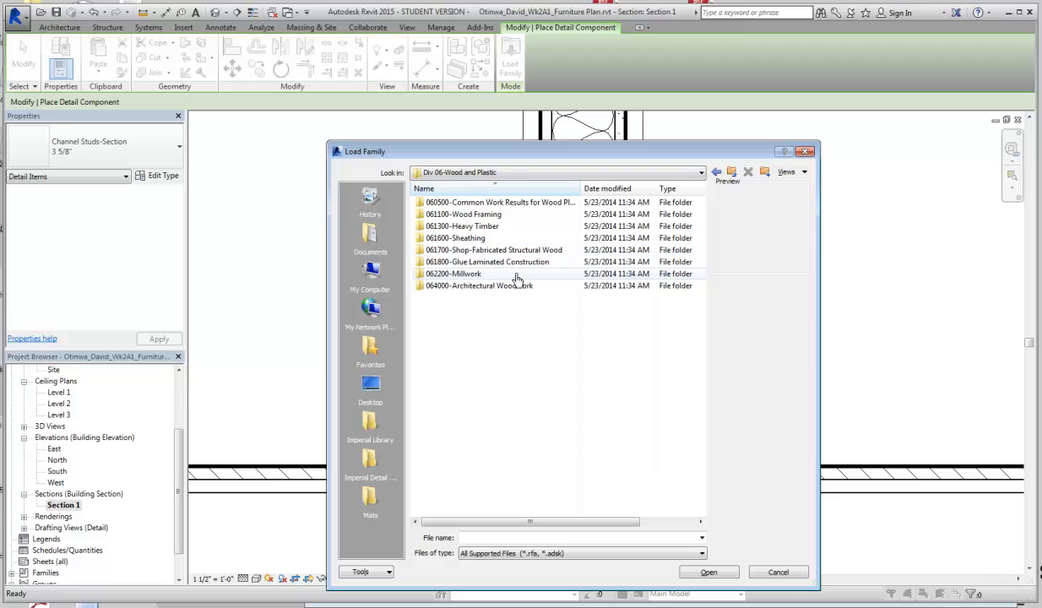
{"action": "double_click", "coordinate": [481, 286]}
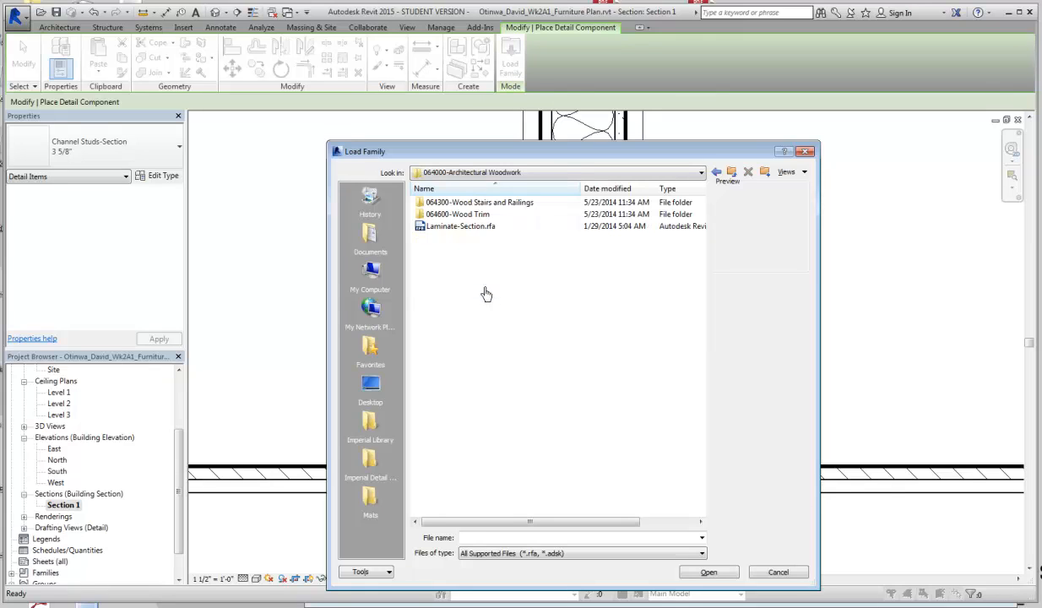
{"action": "double_click", "coordinate": [493, 221]}
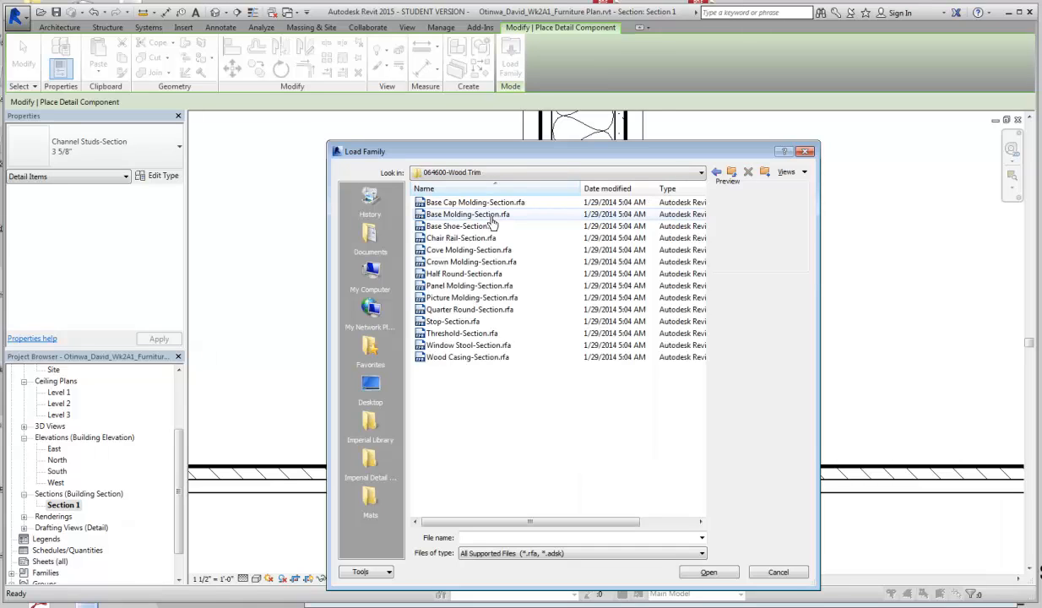
- Preview the wood trim section families, from base cap, base and crown moldings to the stop, window stool and threshold profiles
{"action": "left_click", "coordinate": [488, 202]}
{"action": "left_click", "coordinate": [490, 214]}
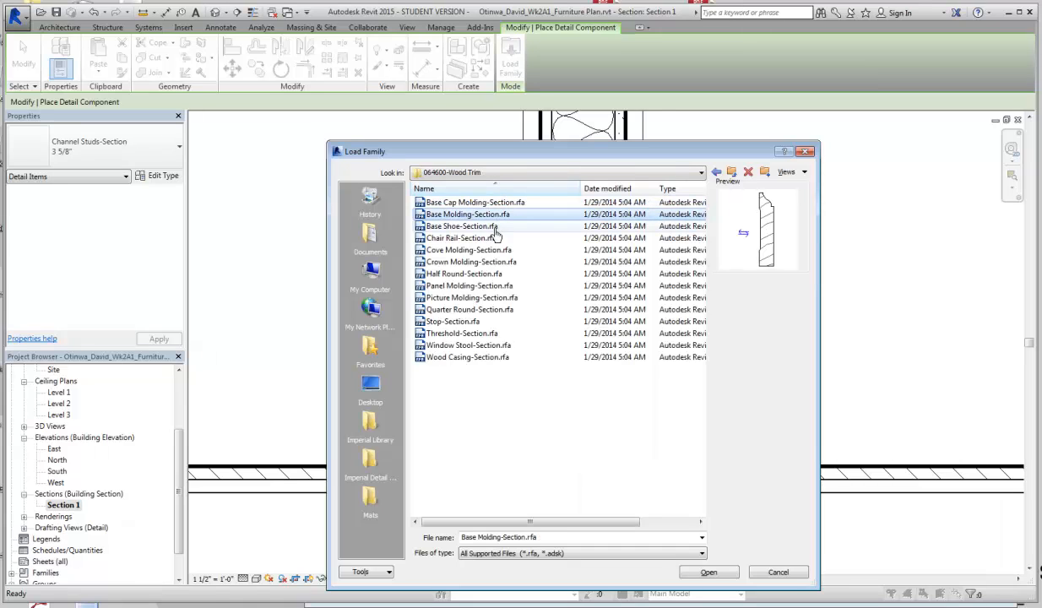
{"action": "left_click", "coordinate": [478, 226]}
{"action": "left_click", "coordinate": [481, 250]}
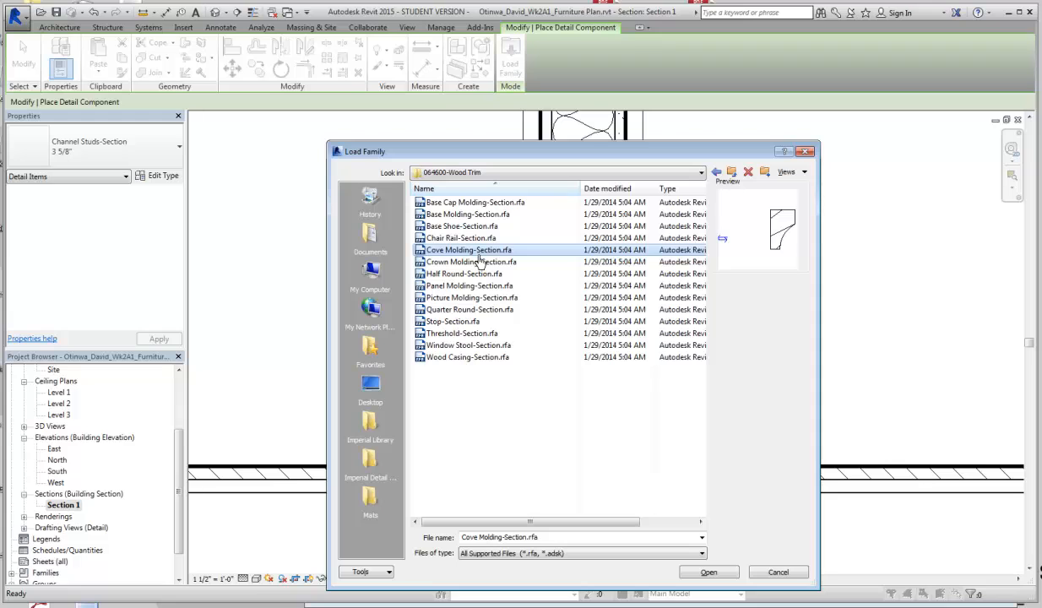
{"action": "left_click", "coordinate": [480, 261]}
{"action": "left_click", "coordinate": [478, 273]}
{"action": "left_click", "coordinate": [479, 287]}
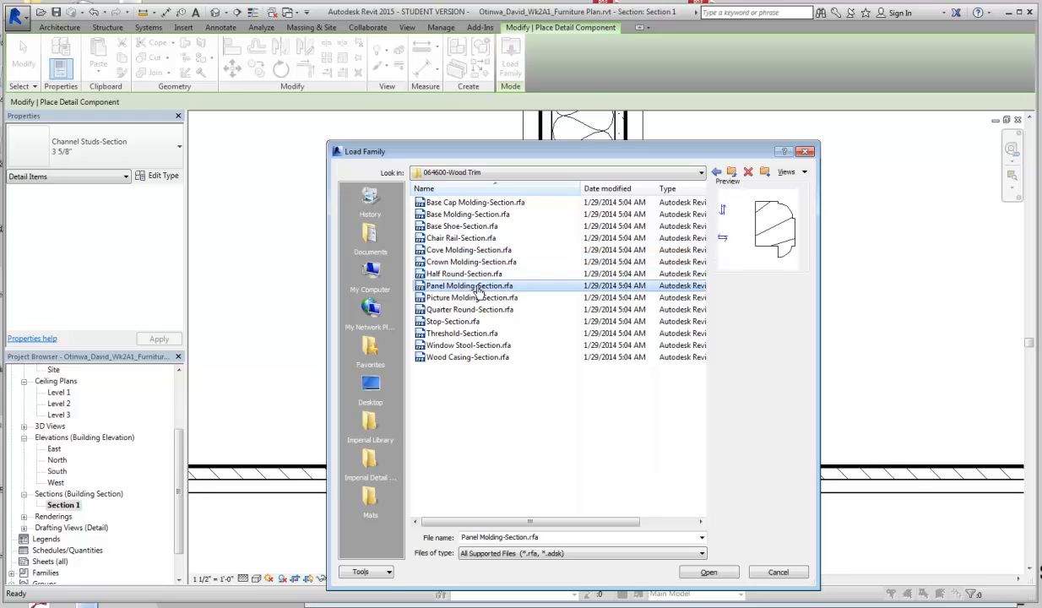
{"action": "left_click", "coordinate": [473, 298]}
{"action": "left_click", "coordinate": [467, 310]}
{"action": "left_click", "coordinate": [462, 323]}
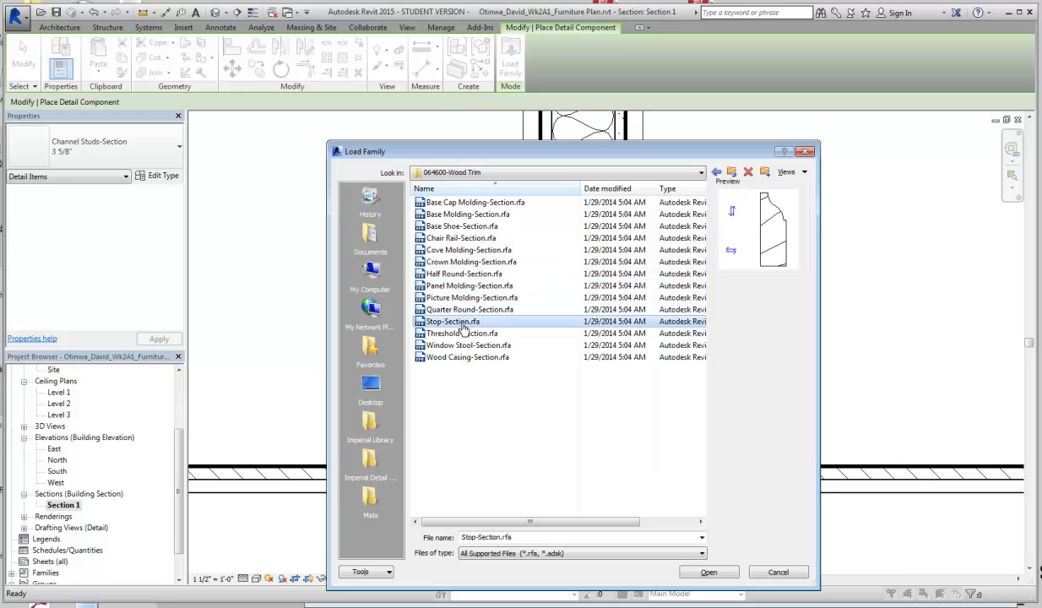
{"action": "left_click", "coordinate": [448, 333]}
{"action": "left_click", "coordinate": [447, 346]}
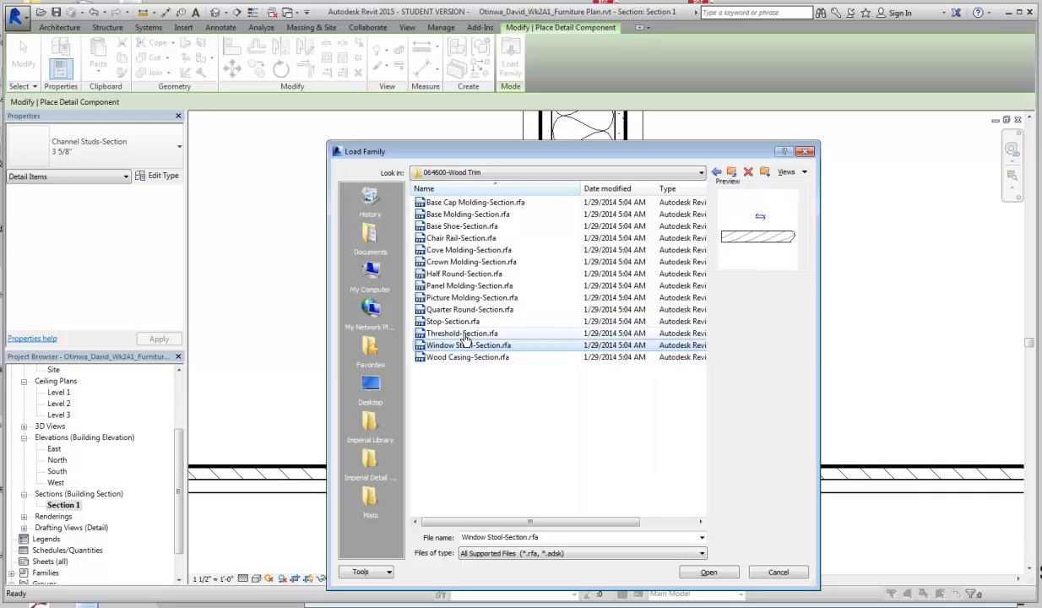
{"action": "left_click", "coordinate": [465, 334]}
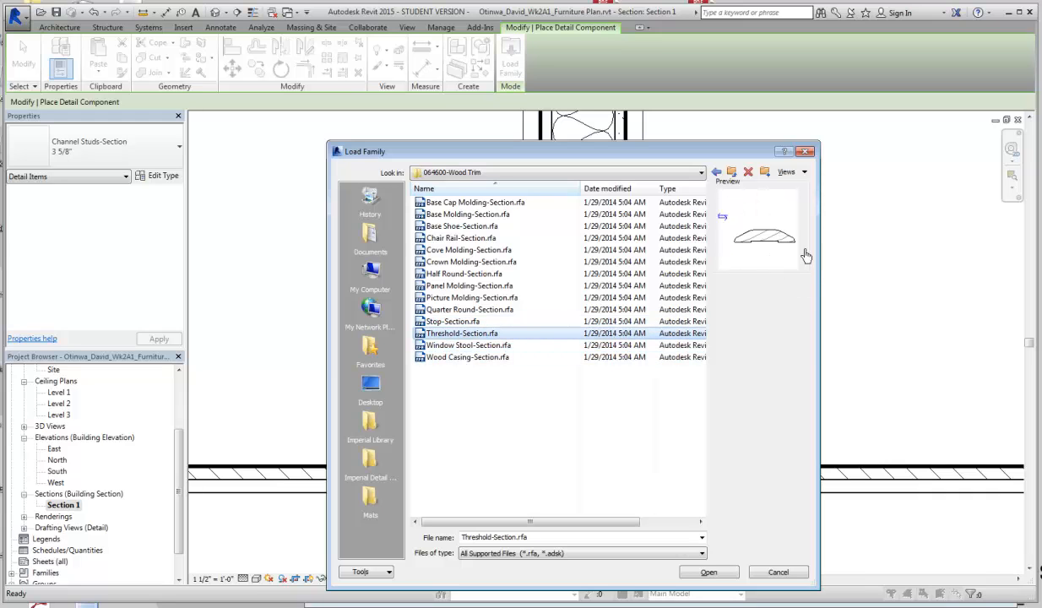
- Load the Threshold-Section family and try out a 5/8" x 3 5/8" threshold on the Level 1 floor beside the partition
{"action": "double_click", "coordinate": [523, 334]}
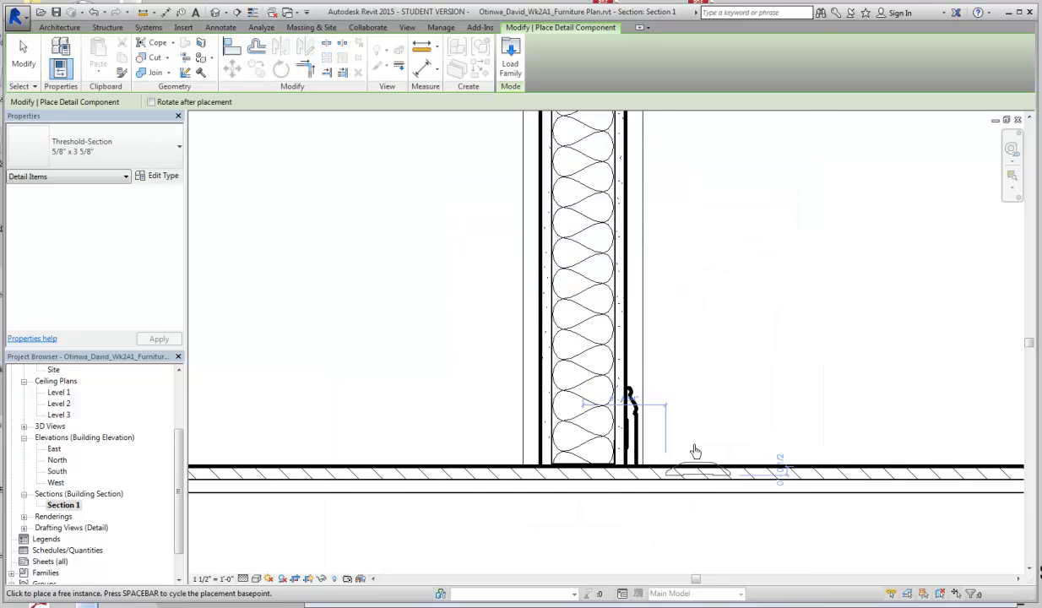
{"action": "left_click", "coordinate": [353, 469]}
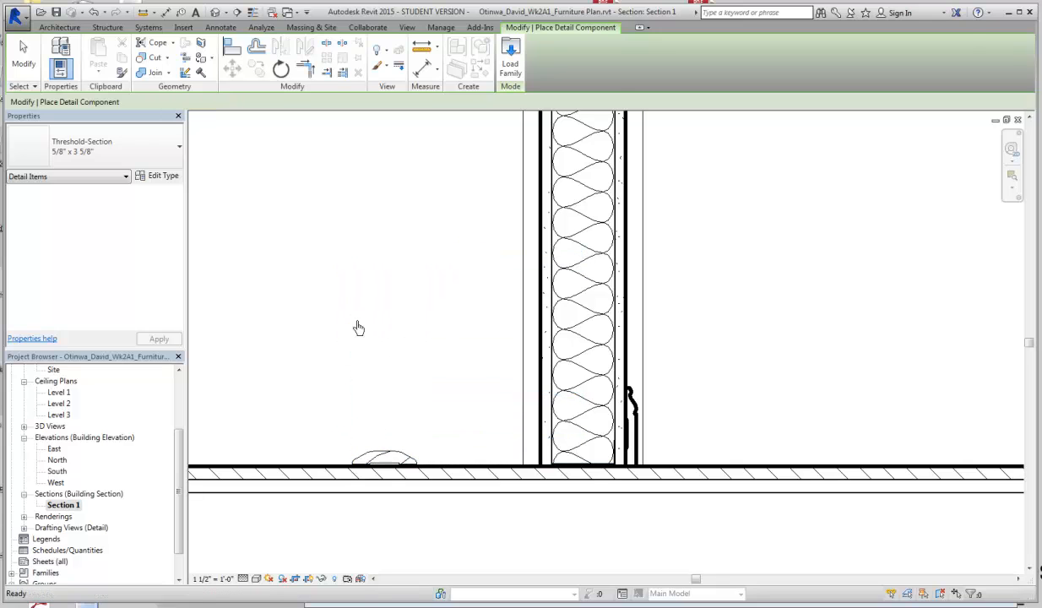
{"action": "key", "text": "Escape"}
{"action": "scroll", "coordinate": [393, 456], "scroll_direction": "up", "scroll_amount": 2}
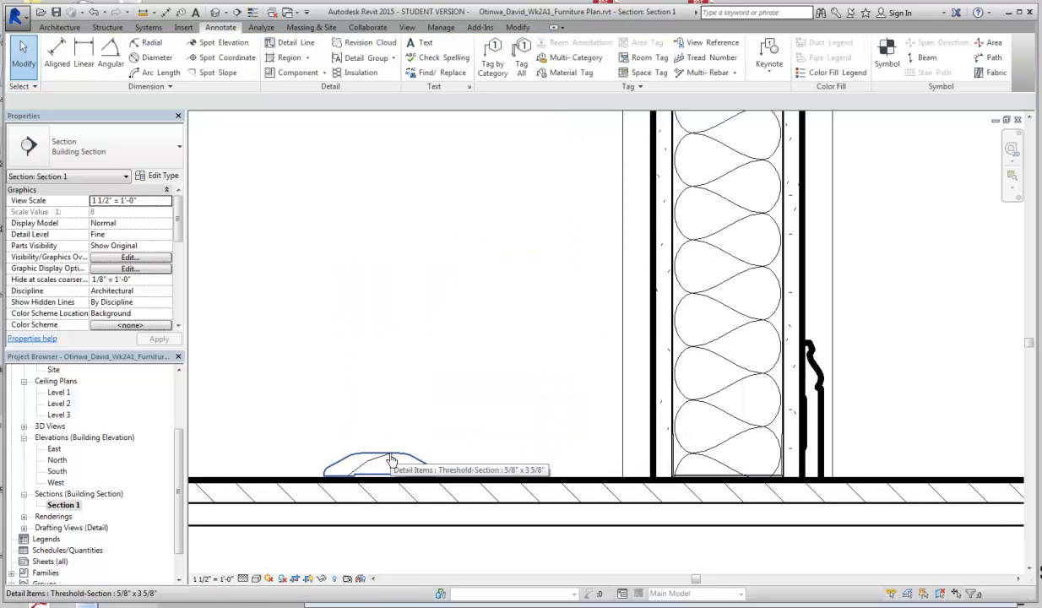
{"action": "left_click", "coordinate": [391, 461]}
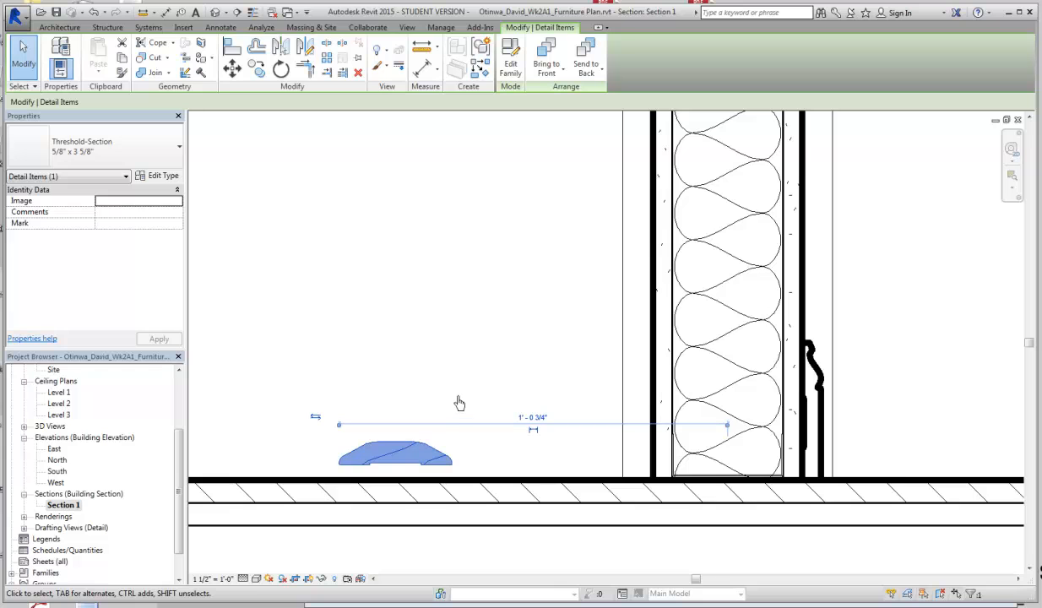
{"action": "left_click", "coordinate": [460, 403]}
- Examine the insulated partition in the broken section from the Level 1 floor up to the ceilings in the upper region
{"action": "scroll", "coordinate": [320, 196], "scroll_direction": "down", "scroll_amount": 2}
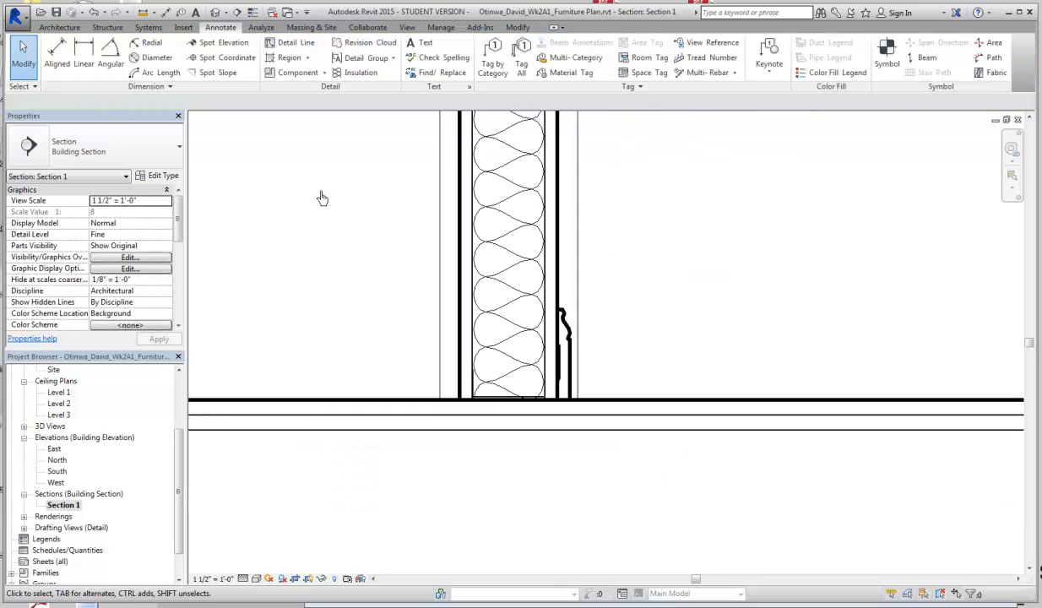
{"action": "middle_click_drag", "start_coordinate": [543, 231], "coordinate": [676, 519]}
{"action": "scroll", "coordinate": [682, 503], "scroll_direction": "down", "scroll_amount": 2}
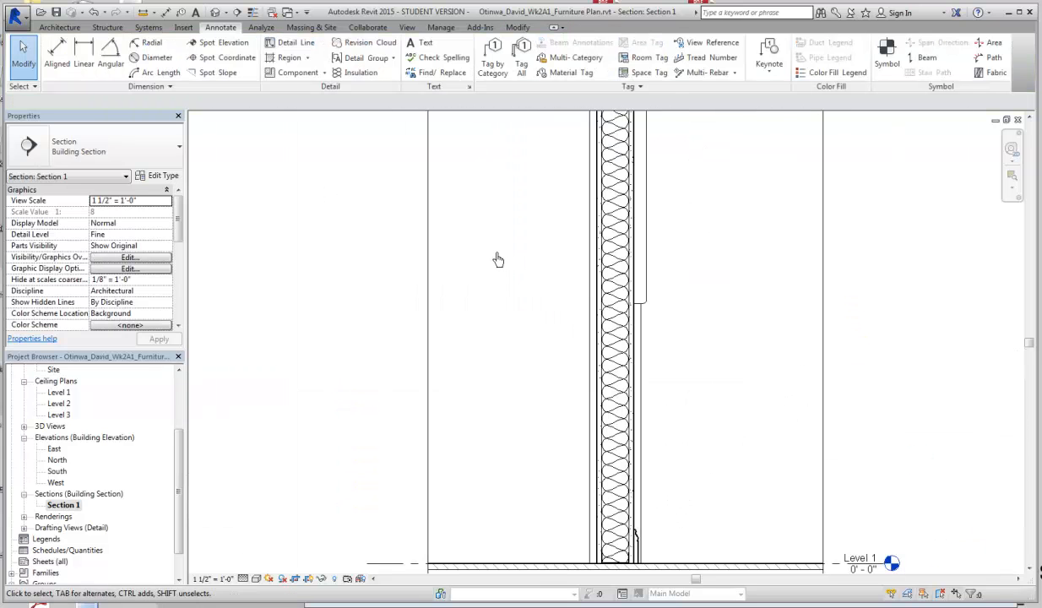
{"action": "scroll", "coordinate": [426, 190], "scroll_direction": "down", "scroll_amount": 2}
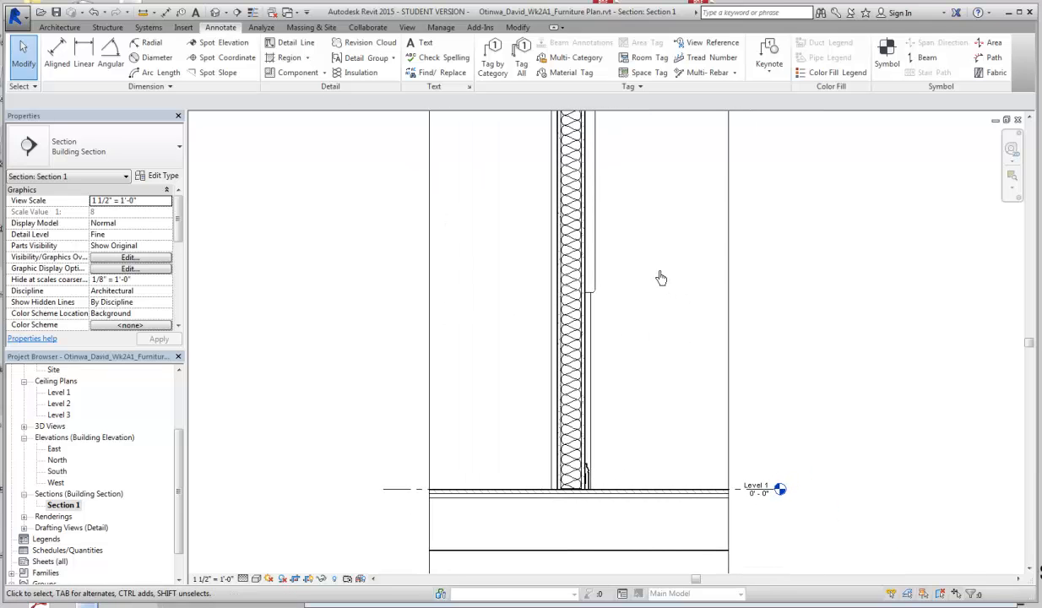
{"action": "middle_click_drag", "start_coordinate": [662, 279], "coordinate": [604, 591]}
{"action": "scroll", "coordinate": [561, 372], "scroll_direction": "down", "scroll_amount": 2}
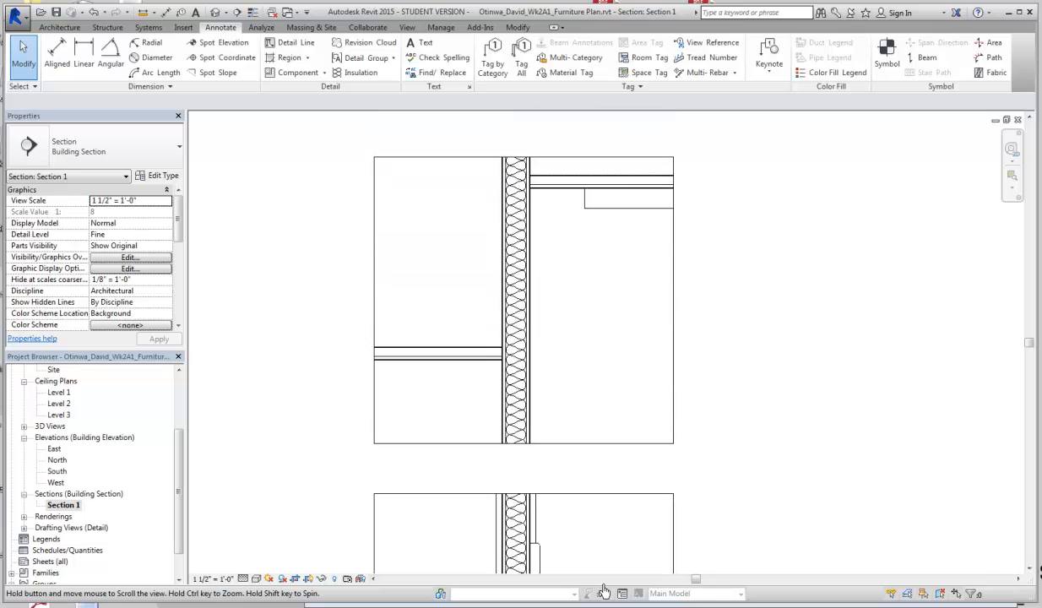
{"action": "scroll", "coordinate": [635, 330], "scroll_direction": "up", "scroll_amount": 2}
{"action": "middle_click_drag", "start_coordinate": [635, 331], "coordinate": [647, 251]}
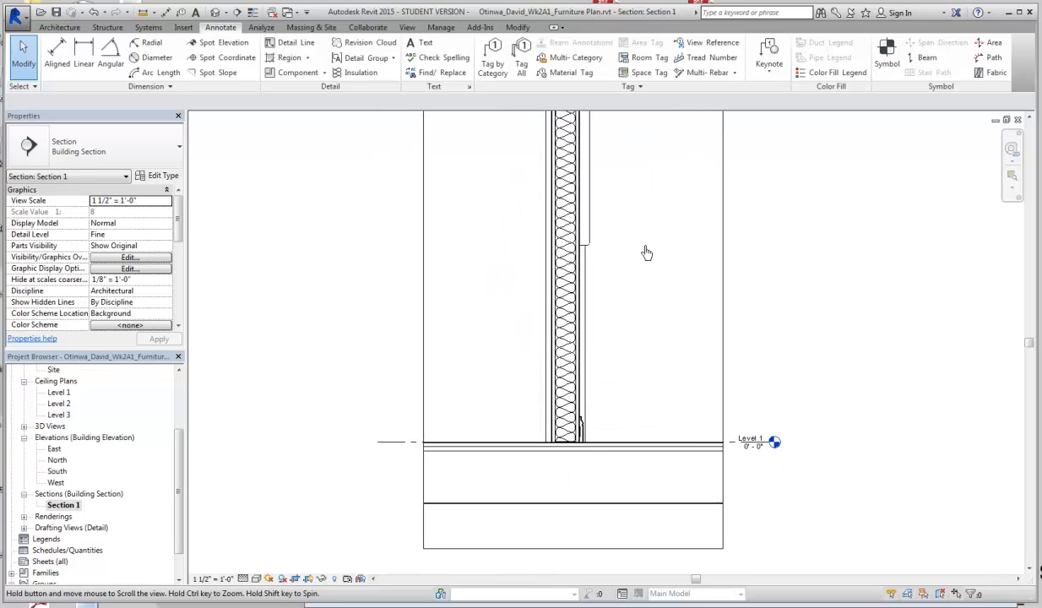
{"action": "middle_click_drag", "start_coordinate": [638, 161], "coordinate": [642, 503]}
{"action": "middle_click_drag", "start_coordinate": [661, 188], "coordinate": [654, 354]}
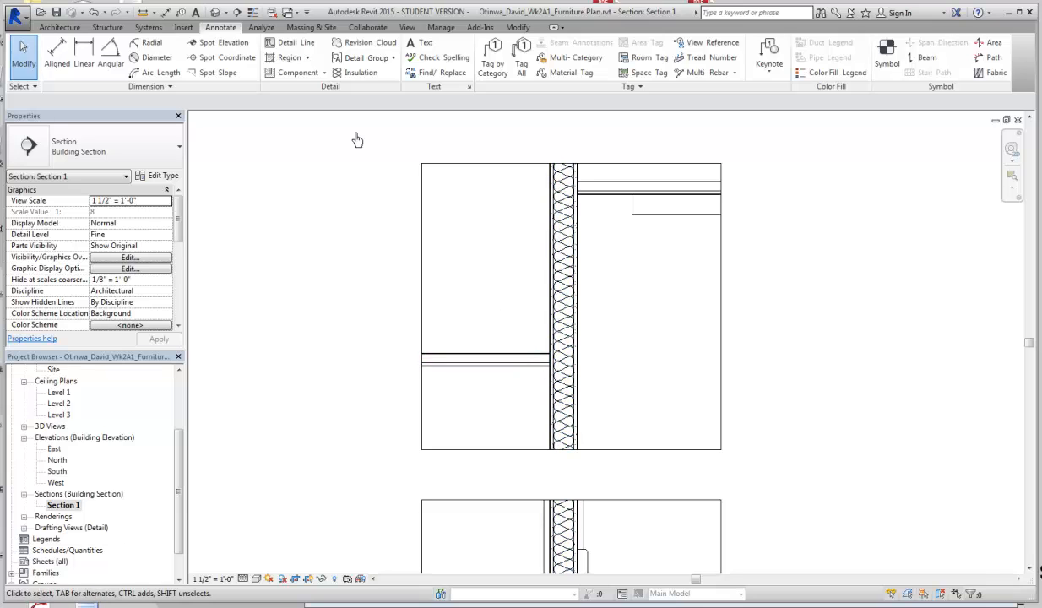
- Start placing a detail component and open the 095100-Acoustical Ceilings family folder in 095000-Ceilings under Div 09-Finishes
{"action": "left_click", "coordinate": [296, 73]}
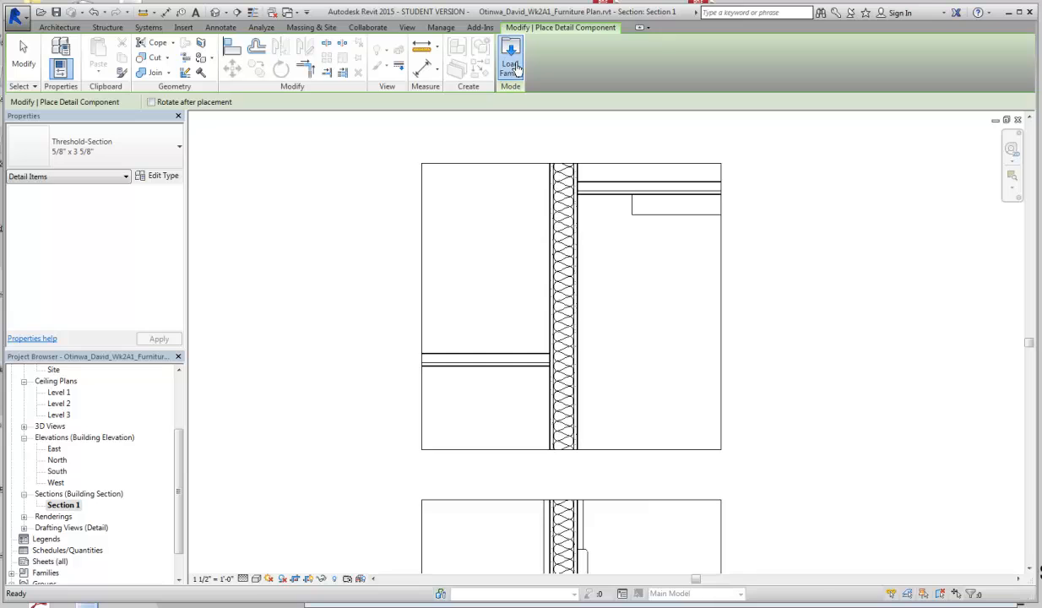
{"action": "left_click", "coordinate": [495, 59]}
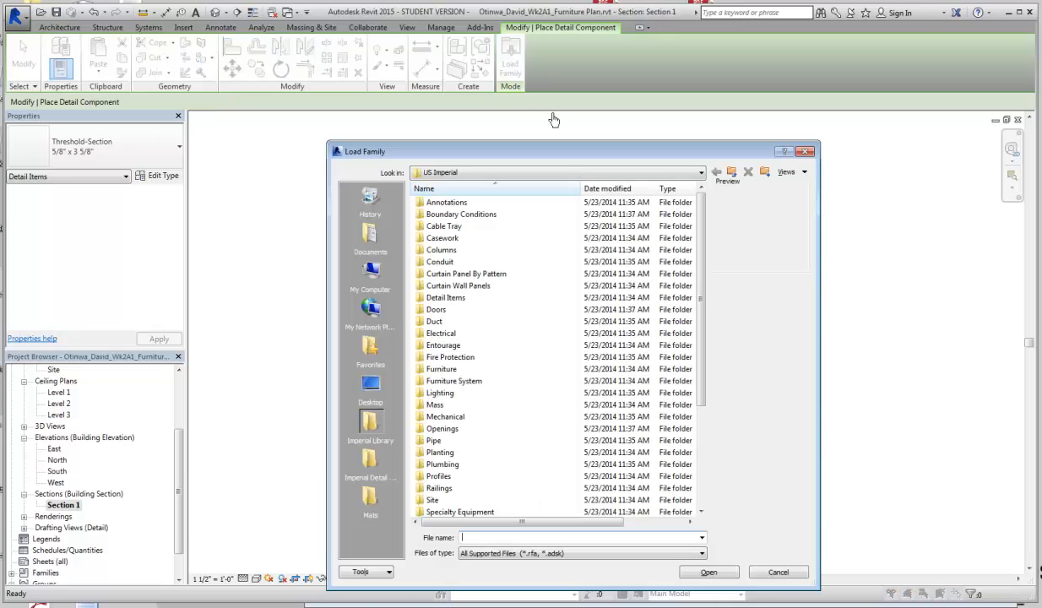
{"action": "double_click", "coordinate": [491, 297]}
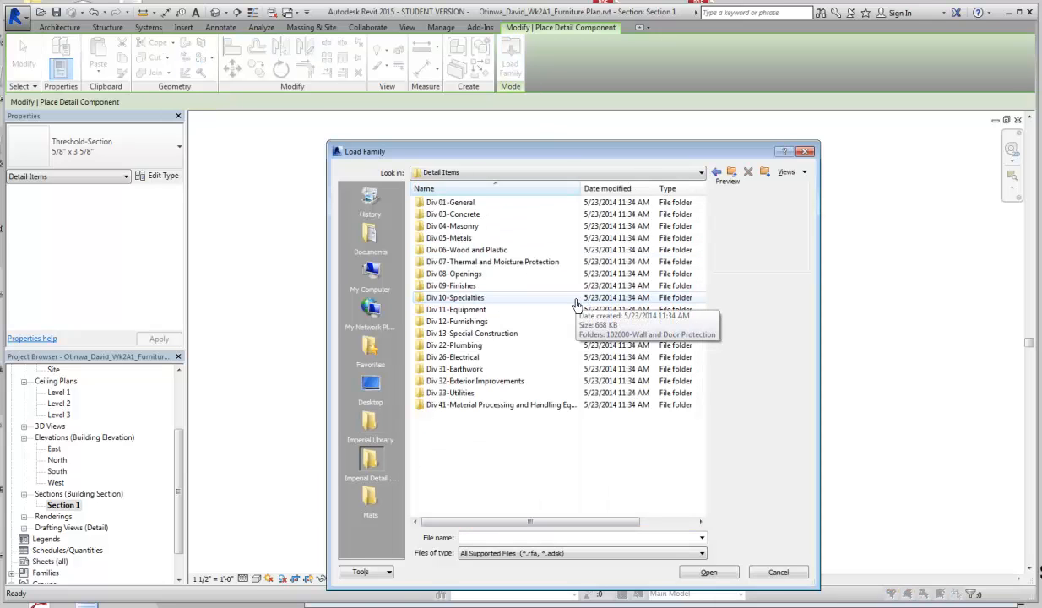
{"action": "double_click", "coordinate": [517, 287]}
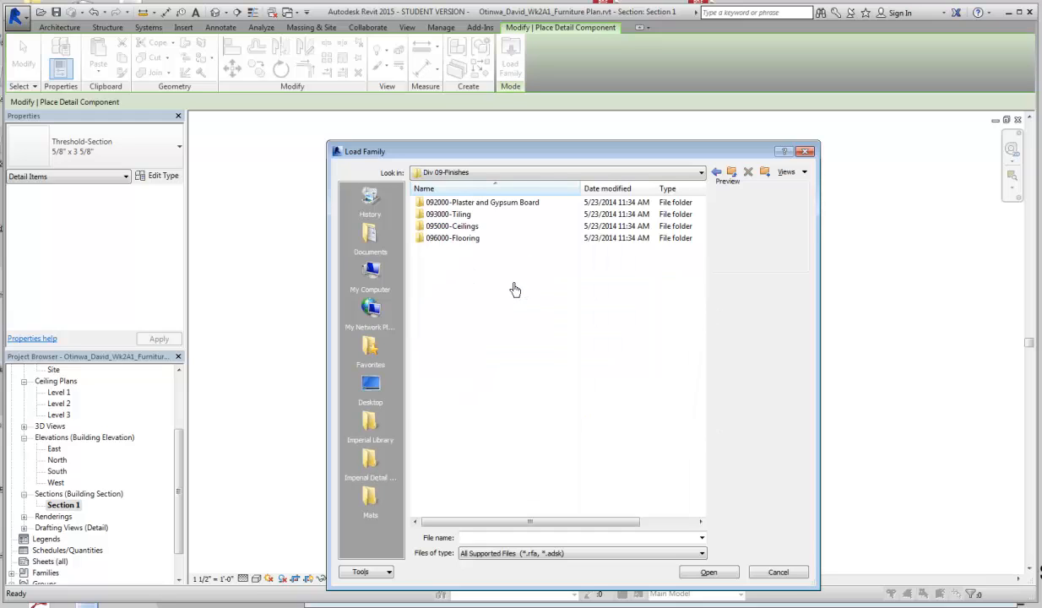
{"action": "double_click", "coordinate": [463, 226]}
{"action": "double_click", "coordinate": [496, 208]}
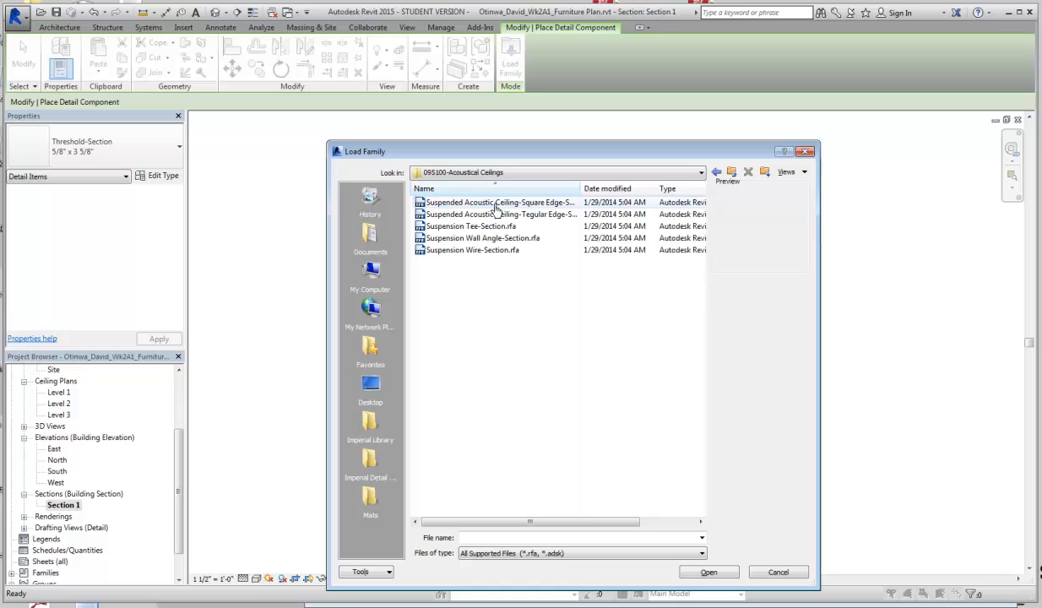
- Preview the square-edge and tegular-edge acoustic ceiling, suspension tee, wall angle and wire section families
{"action": "left_click", "coordinate": [556, 206]}
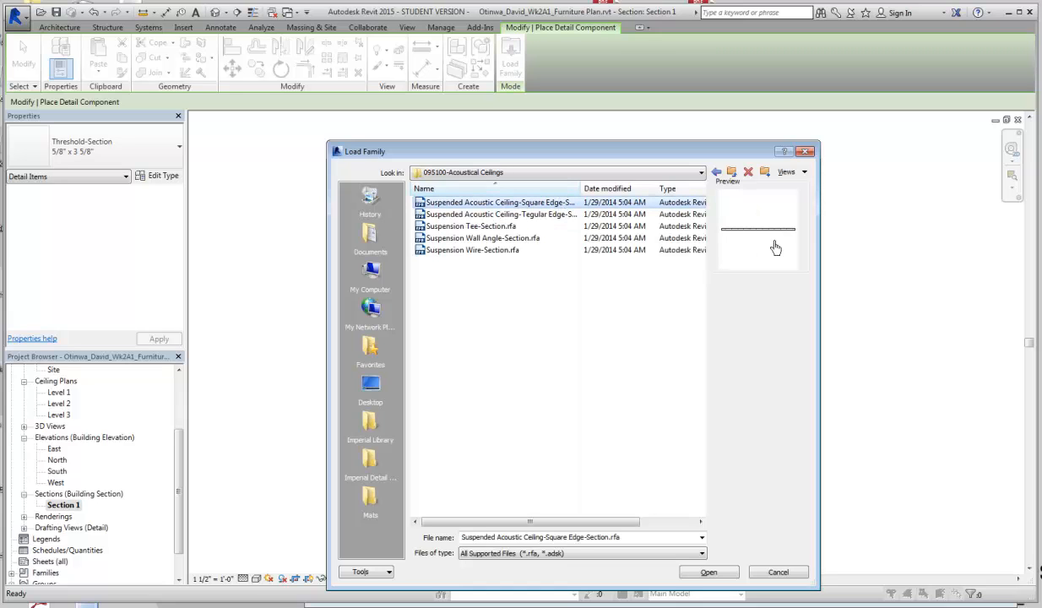
{"action": "left_click", "coordinate": [553, 216]}
{"action": "left_click", "coordinate": [507, 228]}
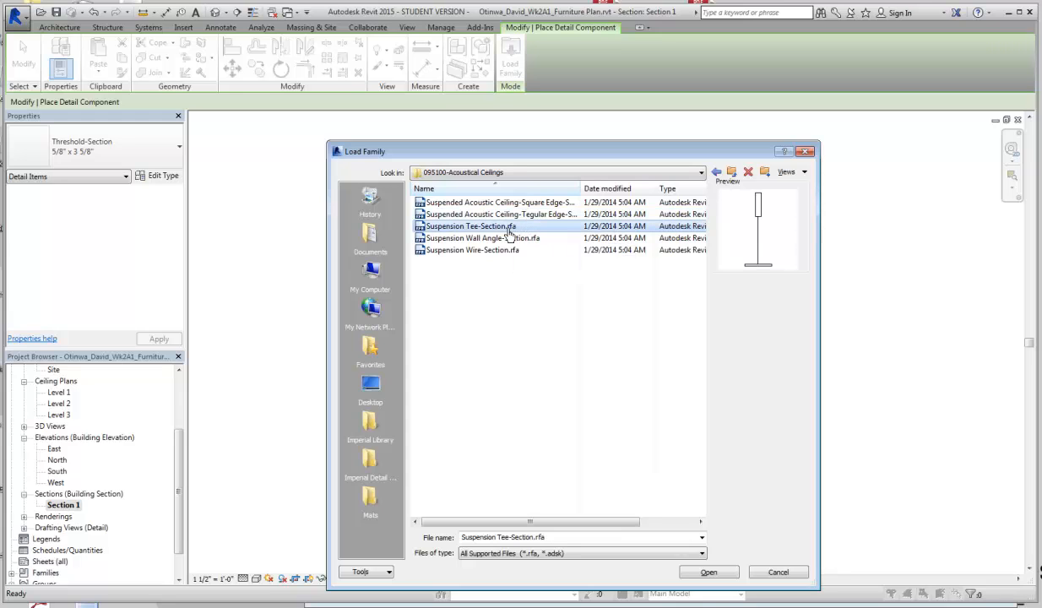
{"action": "left_click", "coordinate": [562, 240]}
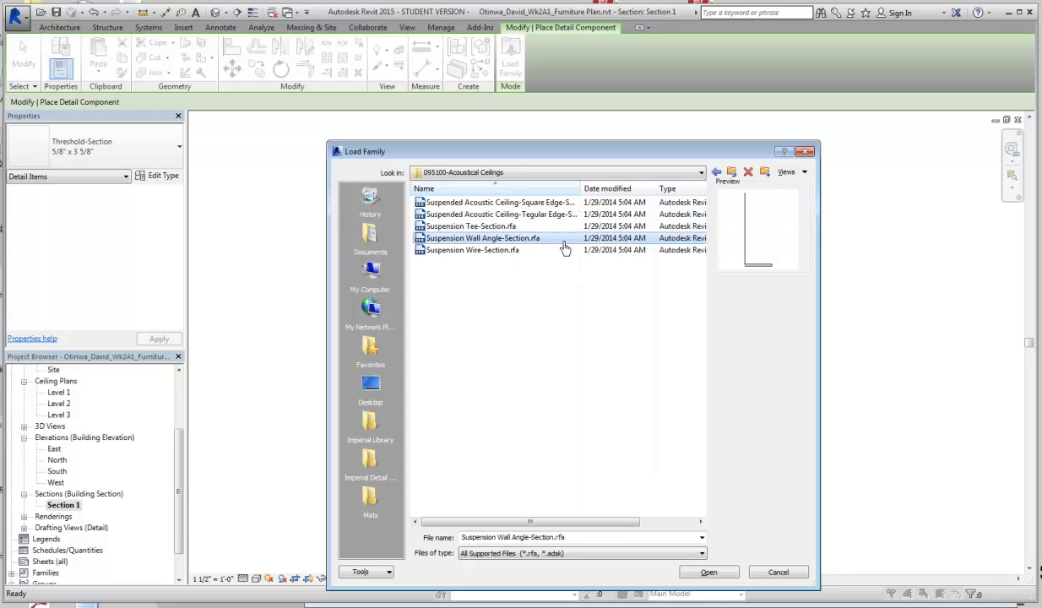
{"action": "left_click", "coordinate": [506, 253]}
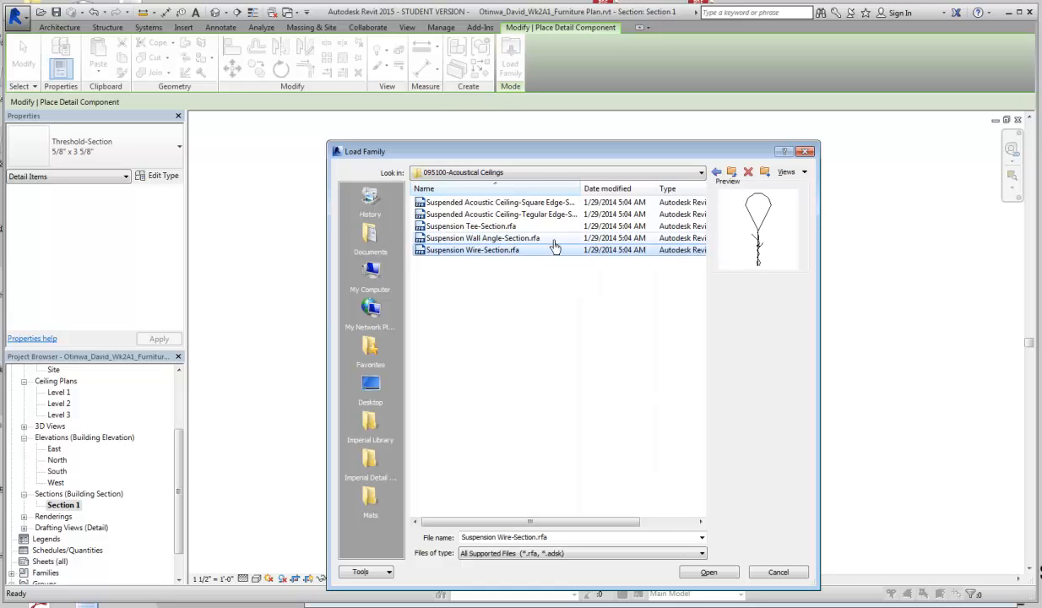
- Load the Suspension Wall Angle-Section family and choose its 15/16" type for placement
{"action": "double_click", "coordinate": [521, 244]}
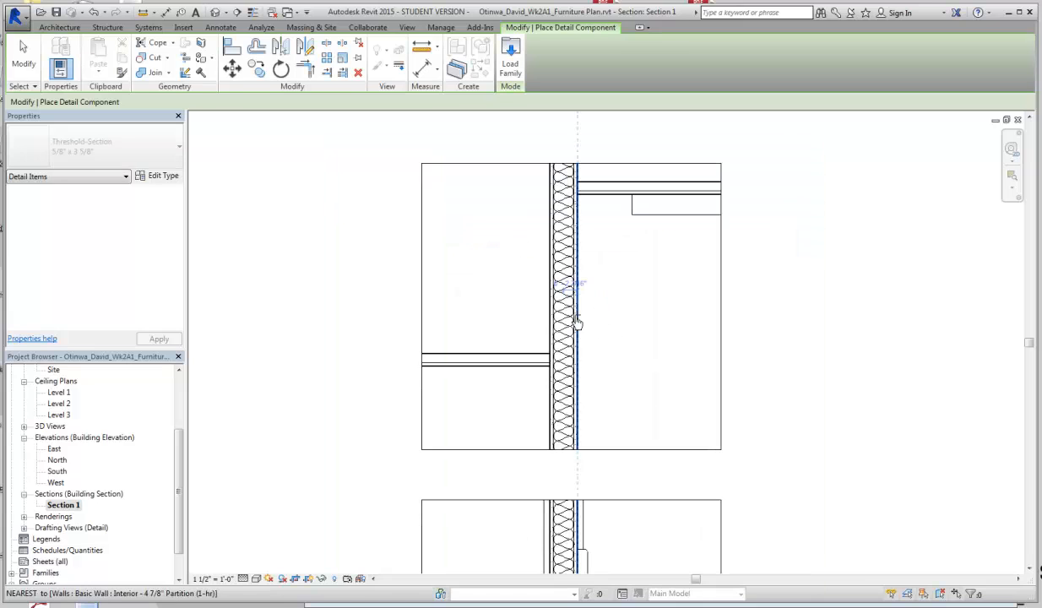
{"action": "scroll", "coordinate": [591, 359], "scroll_direction": "up", "scroll_amount": 5}
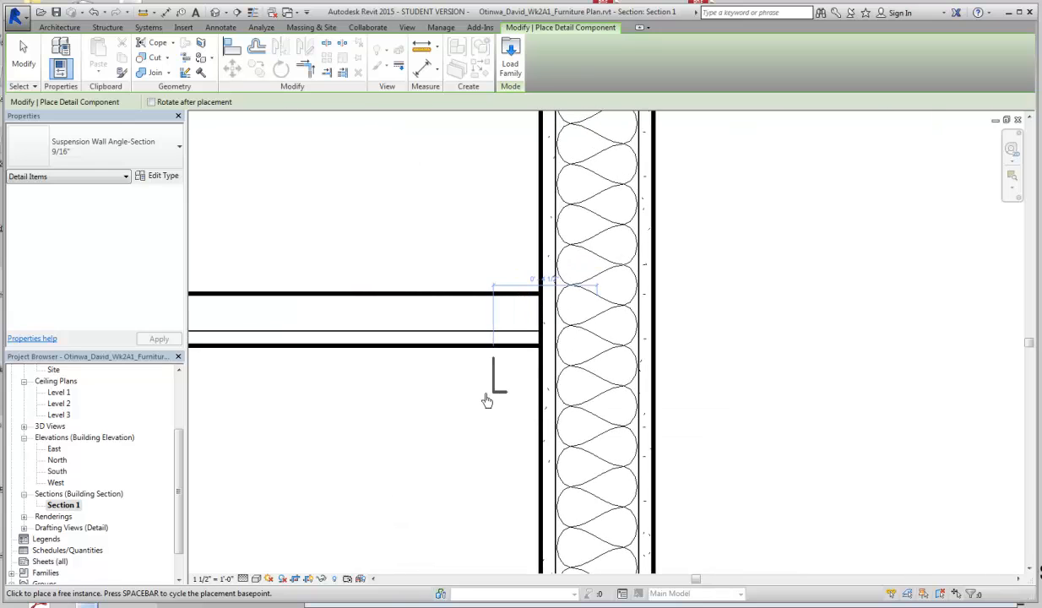
{"action": "left_click", "coordinate": [156, 158]}
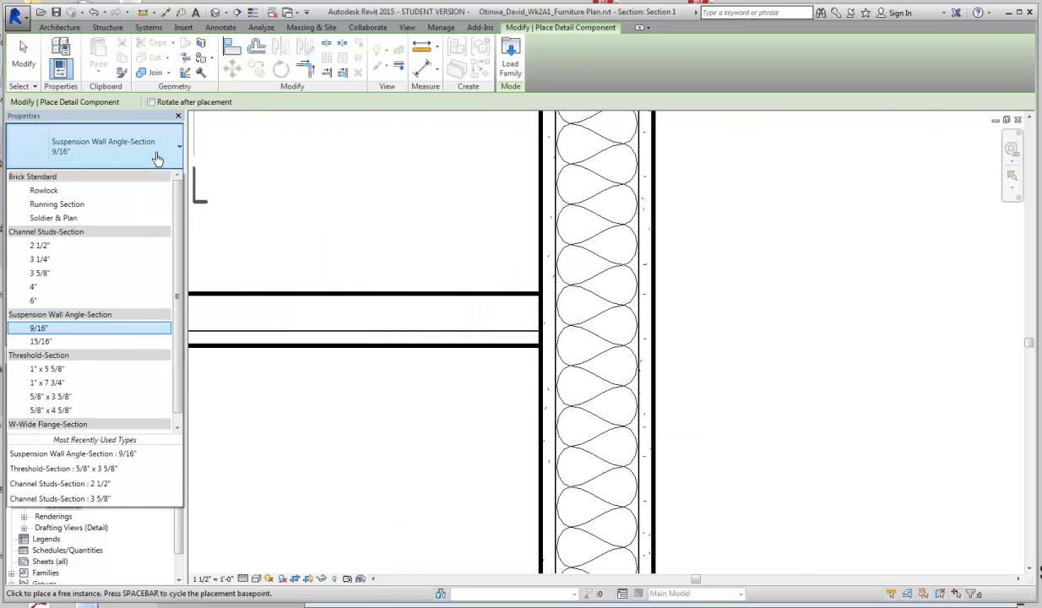
{"action": "left_click", "coordinate": [61, 342]}
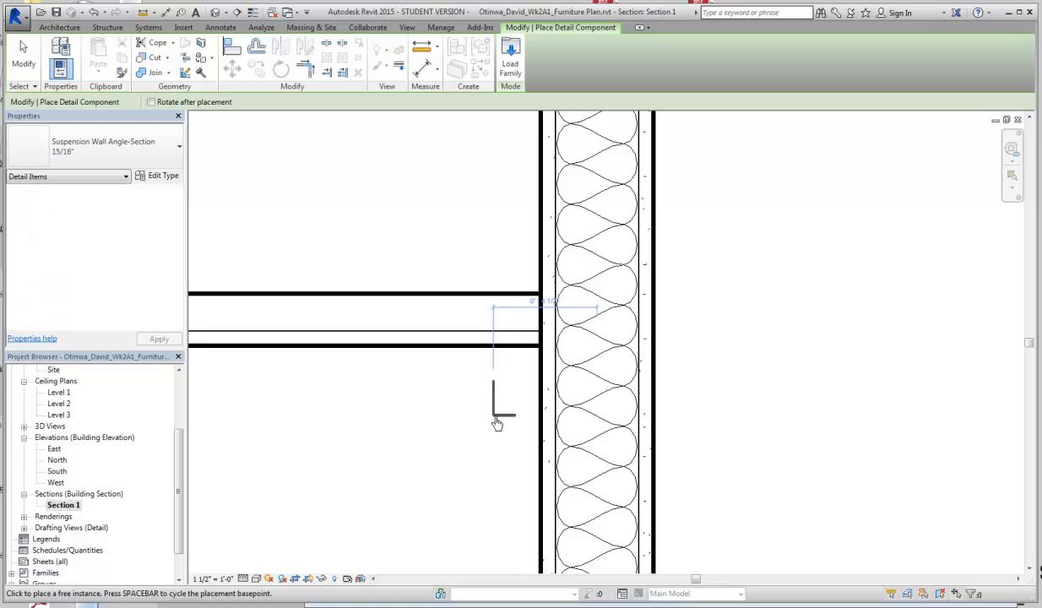
- Place the 15/16" wall angle upright against the partition face at the underside of the higher ACT ceiling, its horizontal leg pointing into the room
{"action": "key", "text": "space"}
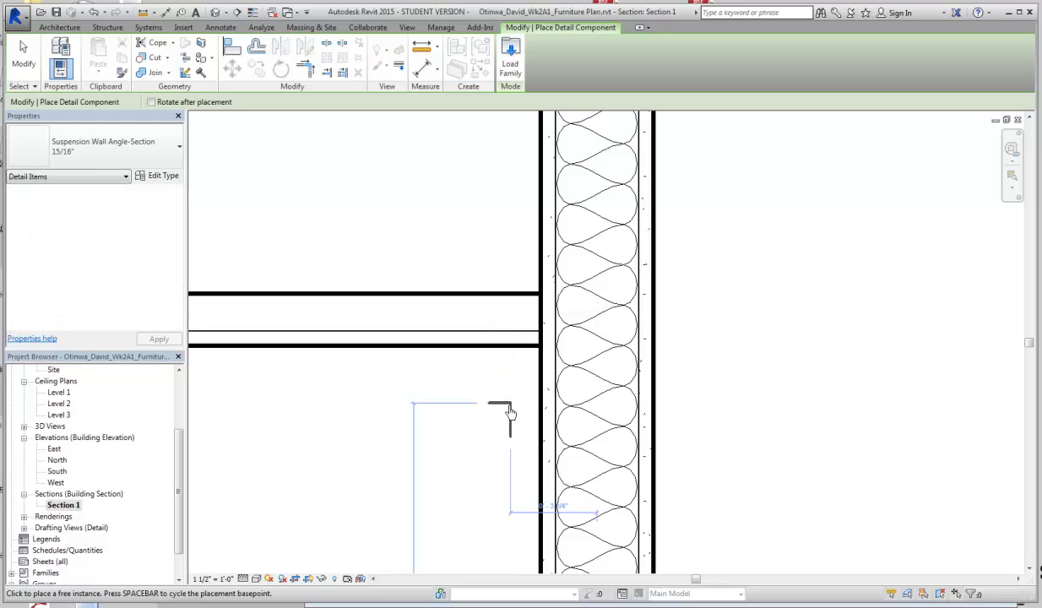
{"action": "key", "text": "space"}
{"action": "middle_click_drag", "start_coordinate": [840, 228], "coordinate": [740, 534]}
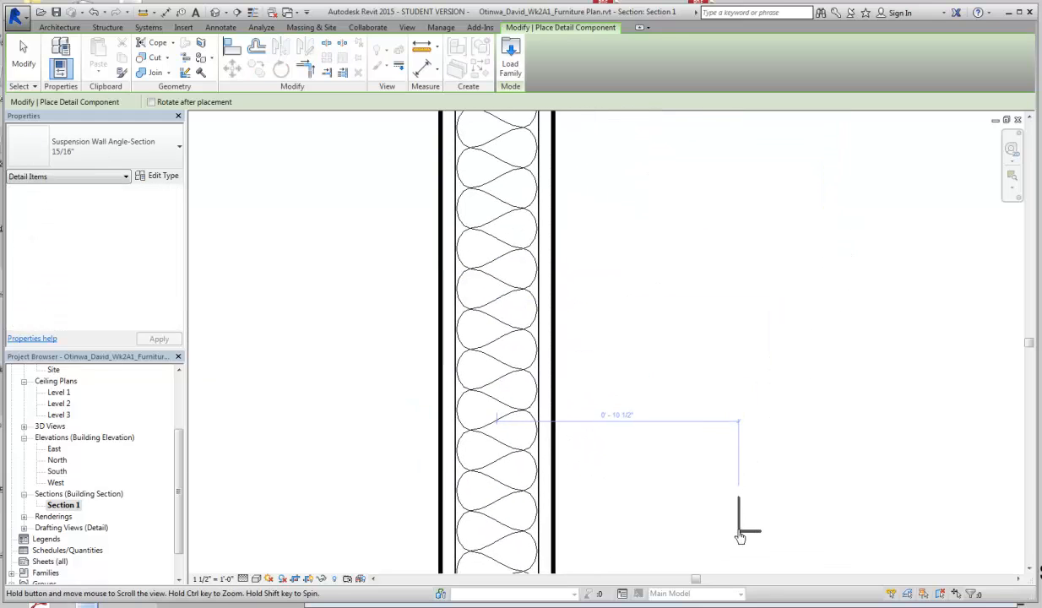
{"action": "middle_click_drag", "start_coordinate": [625, 336], "coordinate": [655, 545]}
{"action": "middle_click_drag", "start_coordinate": [598, 279], "coordinate": [598, 513]}
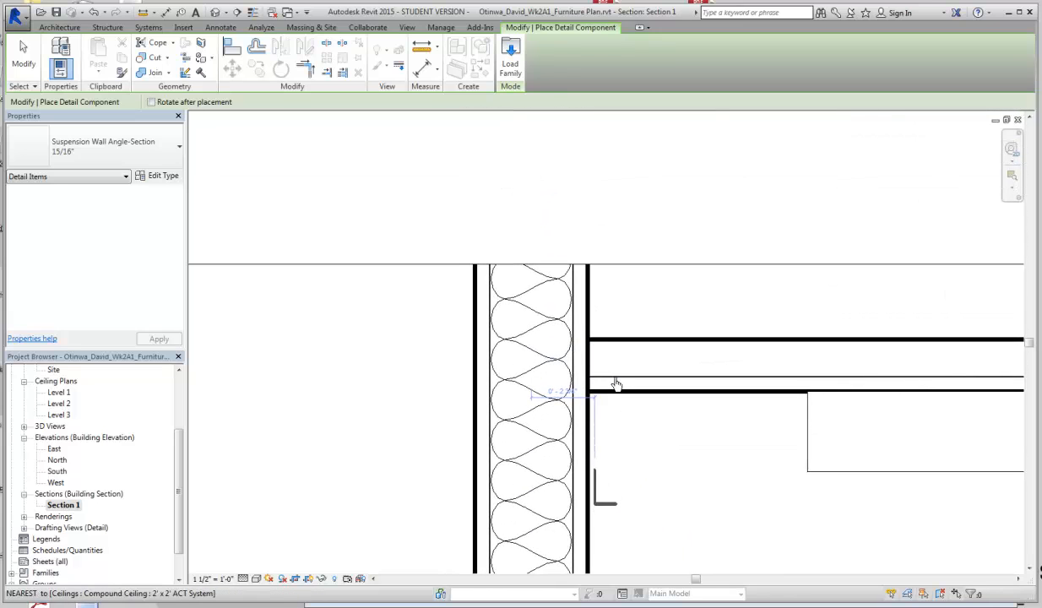
{"action": "scroll", "coordinate": [615, 385], "scroll_direction": "up", "scroll_amount": 1}
{"action": "scroll", "coordinate": [615, 384], "scroll_direction": "up", "scroll_amount": 2}
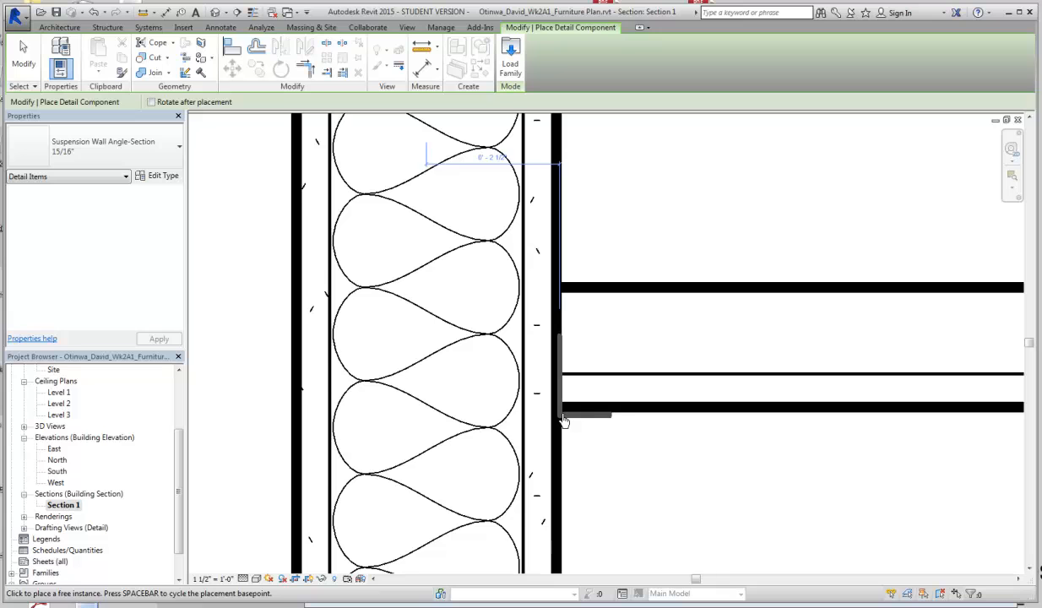
{"action": "left_click", "coordinate": [566, 419]}
- Place a second 15/16" wall angle in the open space above the lower ceiling, about 7 1/2" from the partition's centerline
{"action": "scroll", "coordinate": [694, 493], "scroll_direction": "down", "scroll_amount": 2}
{"action": "middle_click_drag", "start_coordinate": [694, 493], "coordinate": [685, 346]}
{"action": "scroll", "coordinate": [685, 346], "scroll_direction": "down", "scroll_amount": 2}
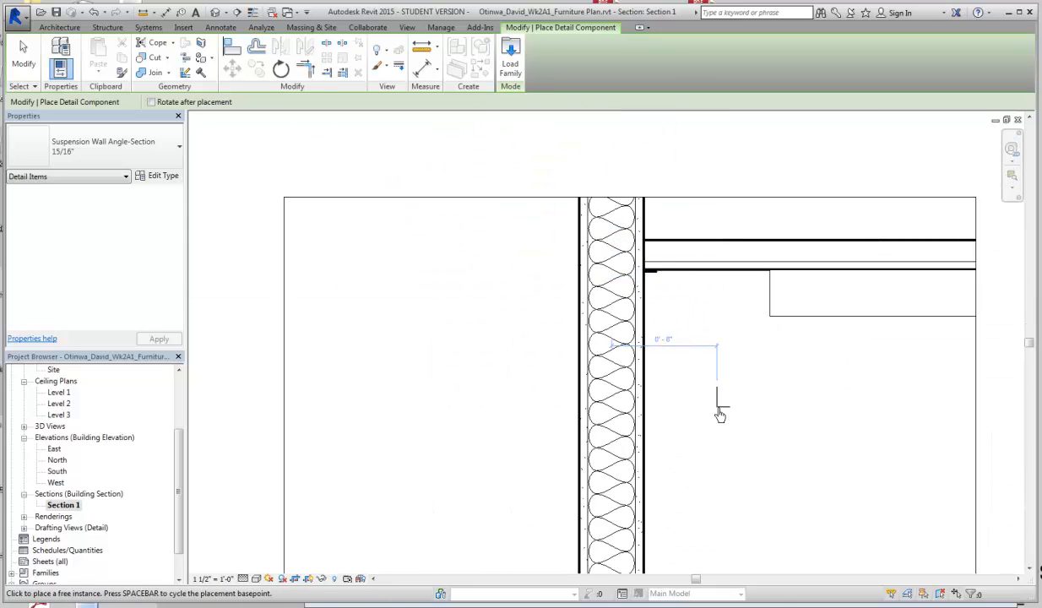
{"action": "scroll", "coordinate": [719, 414], "scroll_direction": "down", "scroll_amount": 2}
{"action": "left_click", "coordinate": [584, 459]}
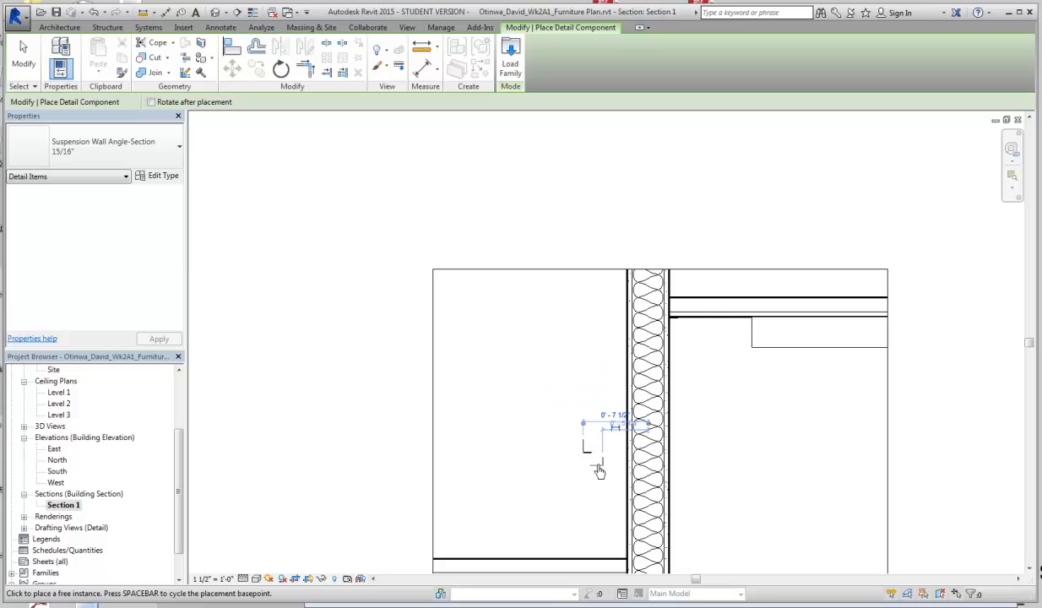
{"action": "key", "text": "Escape"}
{"action": "key", "text": "Escape"}
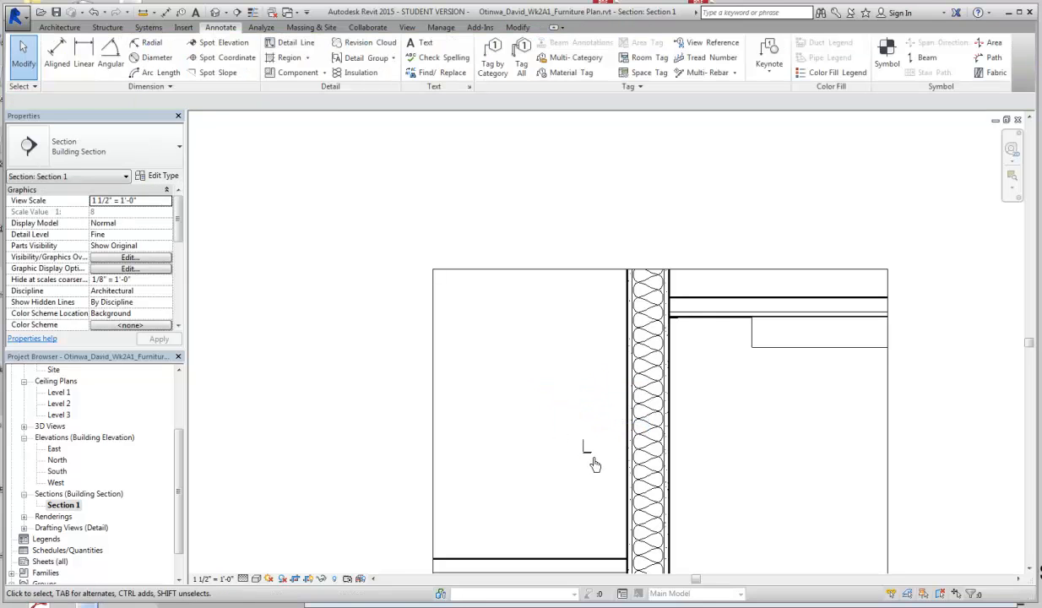
- Mirror a copy of the loose wall angle about a drawn vertical axis and rotate the copy until its vertical leg points up
{"action": "left_click", "coordinate": [589, 457]}
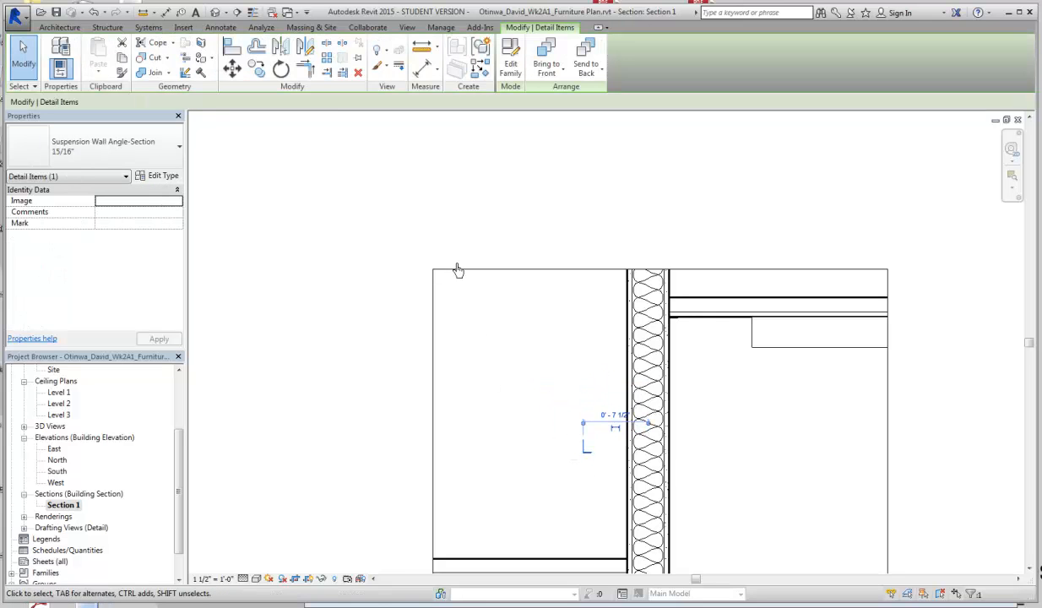
{"action": "left_click", "coordinate": [307, 50]}
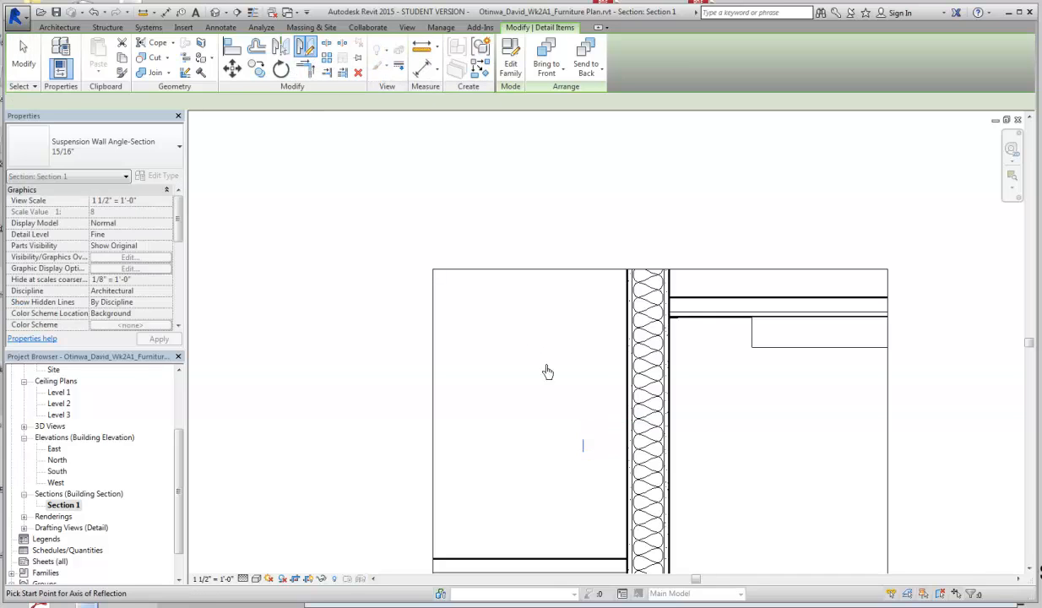
{"action": "left_click", "coordinate": [577, 489]}
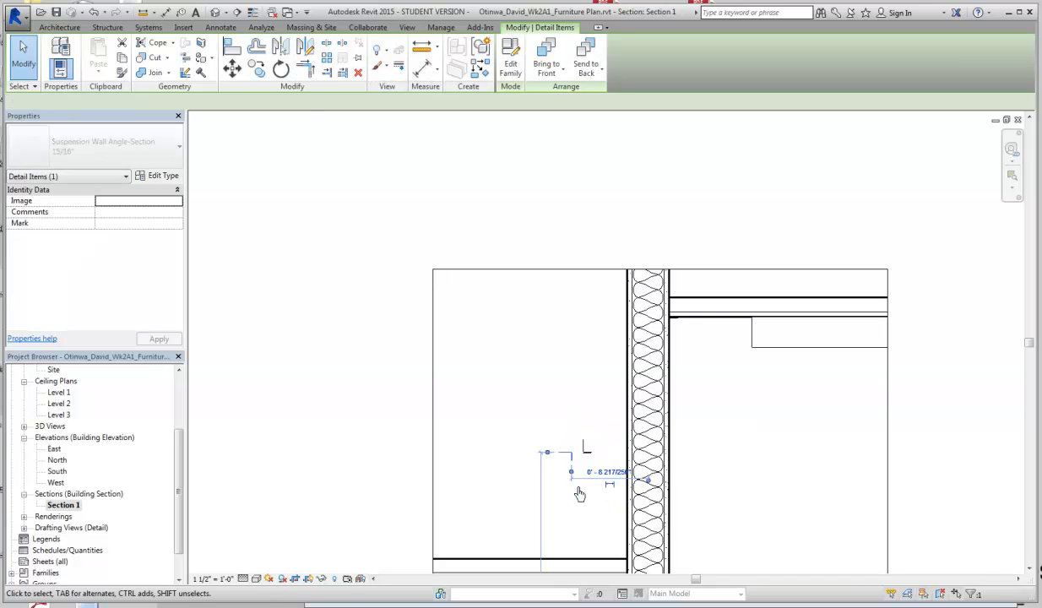
{"action": "key", "text": "space"}
{"action": "key", "text": "space"}
{"action": "key", "text": "space"}
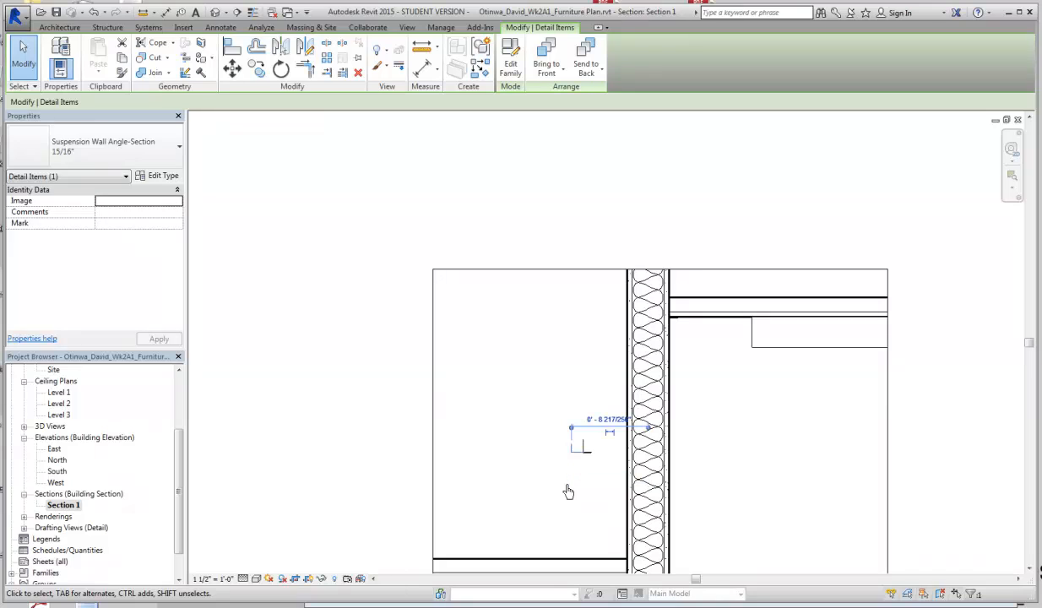
{"action": "left_click", "coordinate": [578, 488]}
{"action": "scroll", "coordinate": [566, 451], "scroll_direction": "up", "scroll_amount": 5}
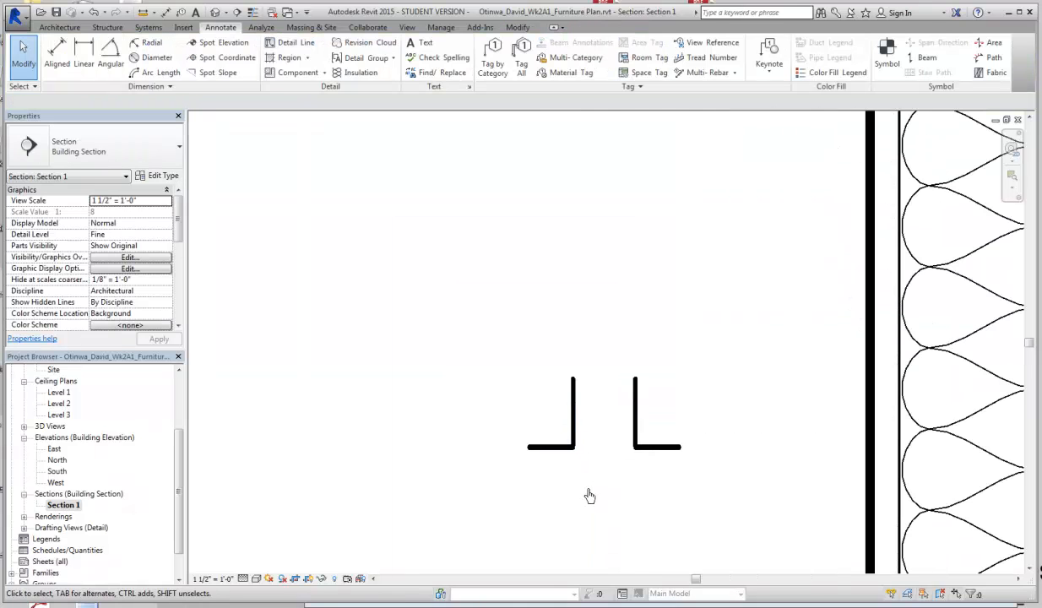
- Delete the loose wall angle whose horizontal leg points toward the insulated partition
{"action": "scroll", "coordinate": [615, 454], "scroll_direction": "down", "scroll_amount": 3}
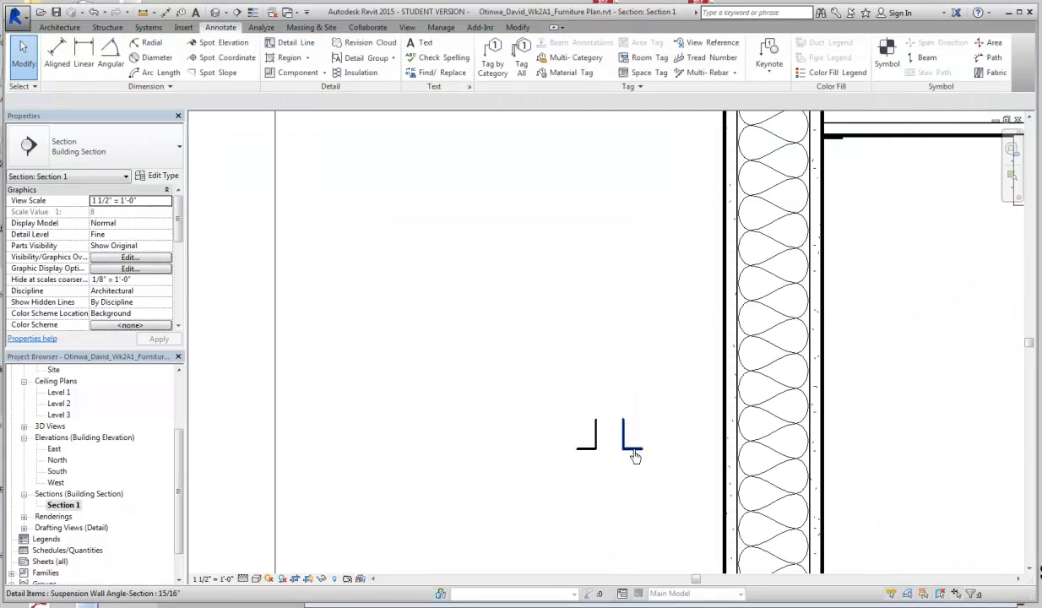
{"action": "left_click", "coordinate": [634, 453]}
{"action": "key", "text": "Delete"}
- Move the remaining loose wall angle into the corner where the lower ceiling's underside meets the partition face
{"action": "scroll", "coordinate": [629, 456], "scroll_direction": "down", "scroll_amount": 3}
{"action": "middle_click_drag", "start_coordinate": [623, 458], "coordinate": [632, 260]}
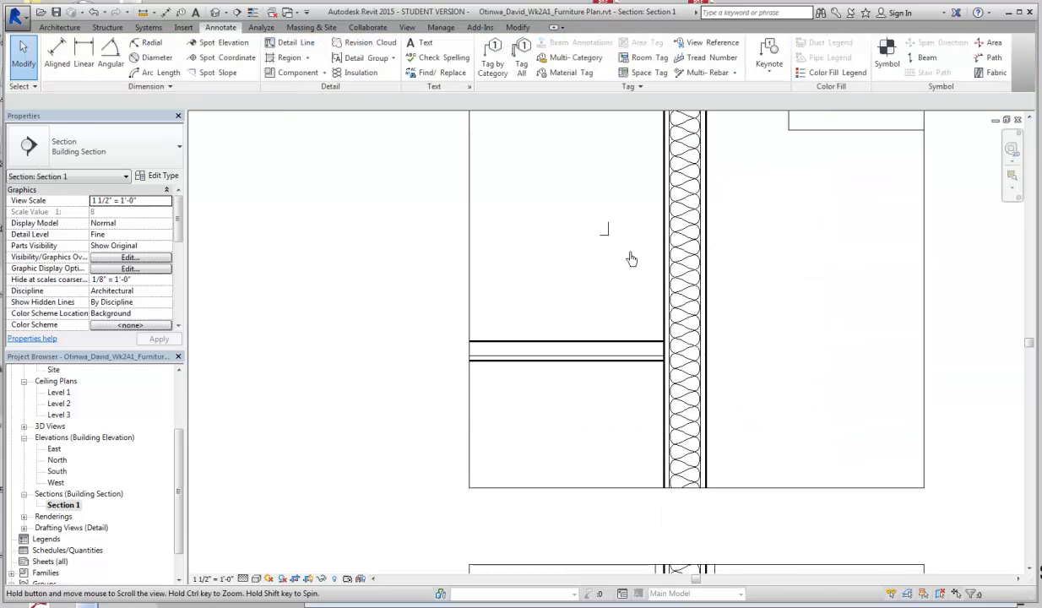
{"action": "left_click", "coordinate": [606, 234]}
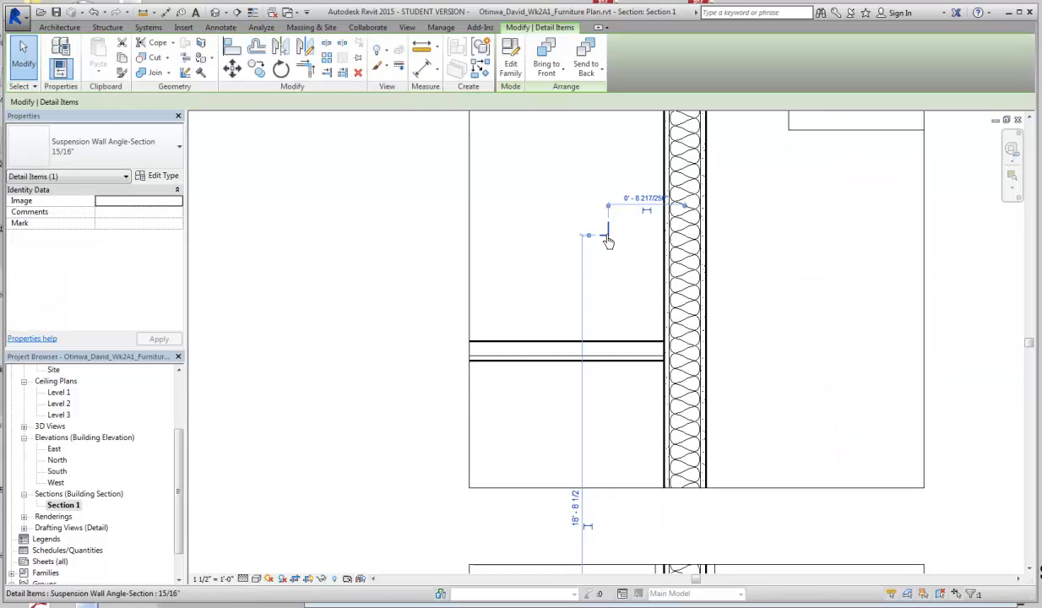
{"action": "left_click_drag", "start_coordinate": [607, 240], "coordinate": [663, 364]}
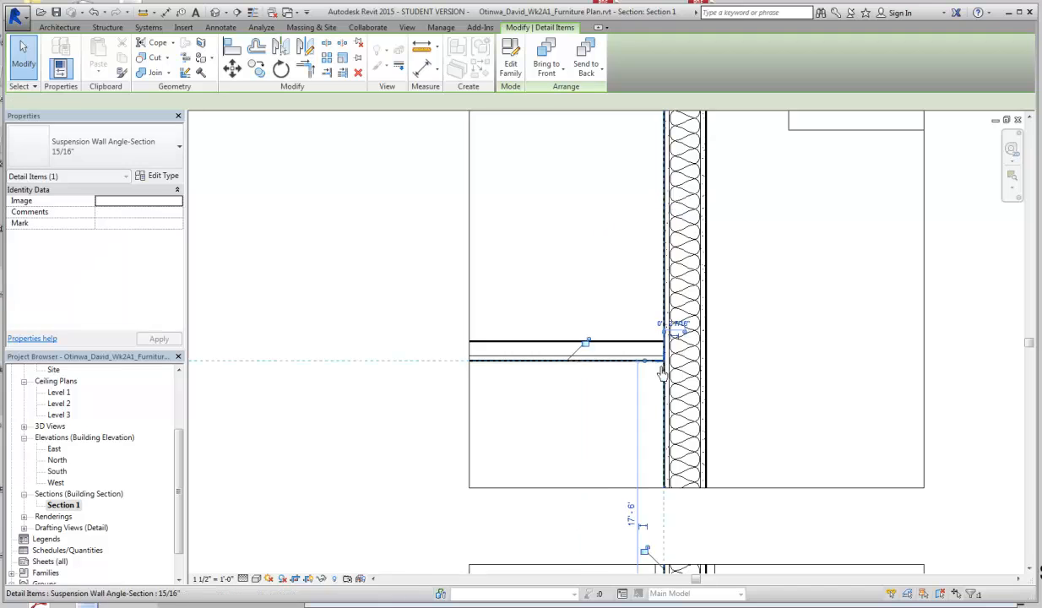
- Nudge the wall angle slightly down and away from the partition so it sits against the wall face and under the ceiling
{"action": "scroll", "coordinate": [664, 365], "scroll_direction": "up", "scroll_amount": 5}
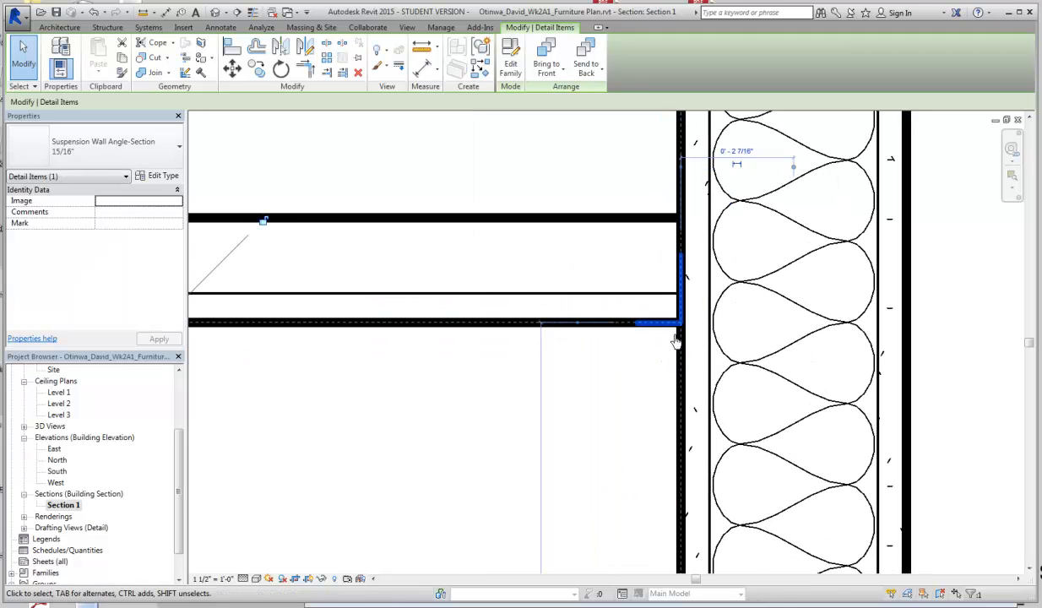
{"action": "key", "text": "Right"}
{"action": "key", "text": "Down"}
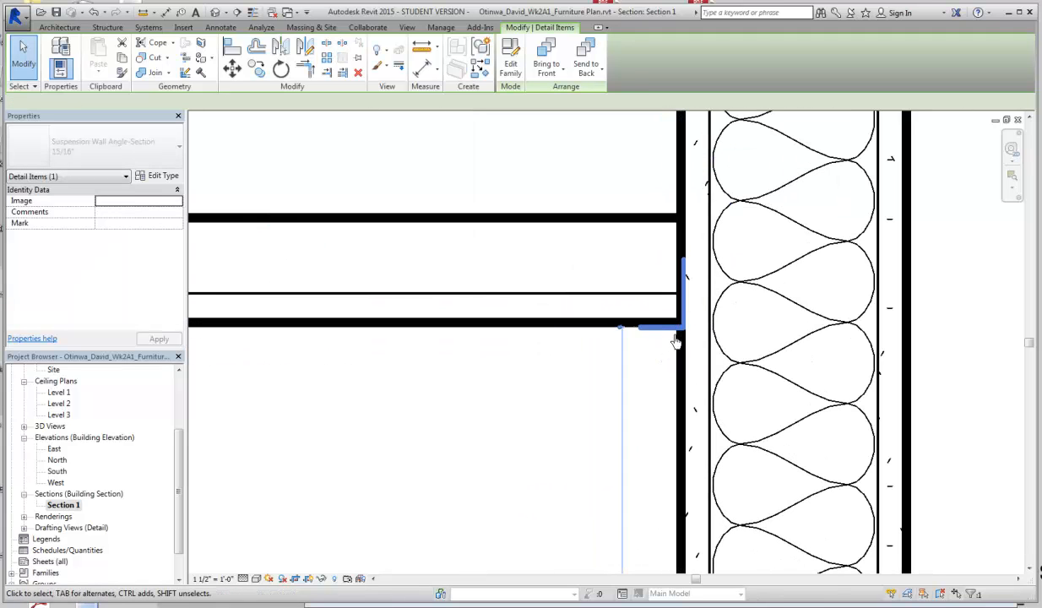
{"action": "key", "text": "Left"}
{"action": "key", "text": "Left"}
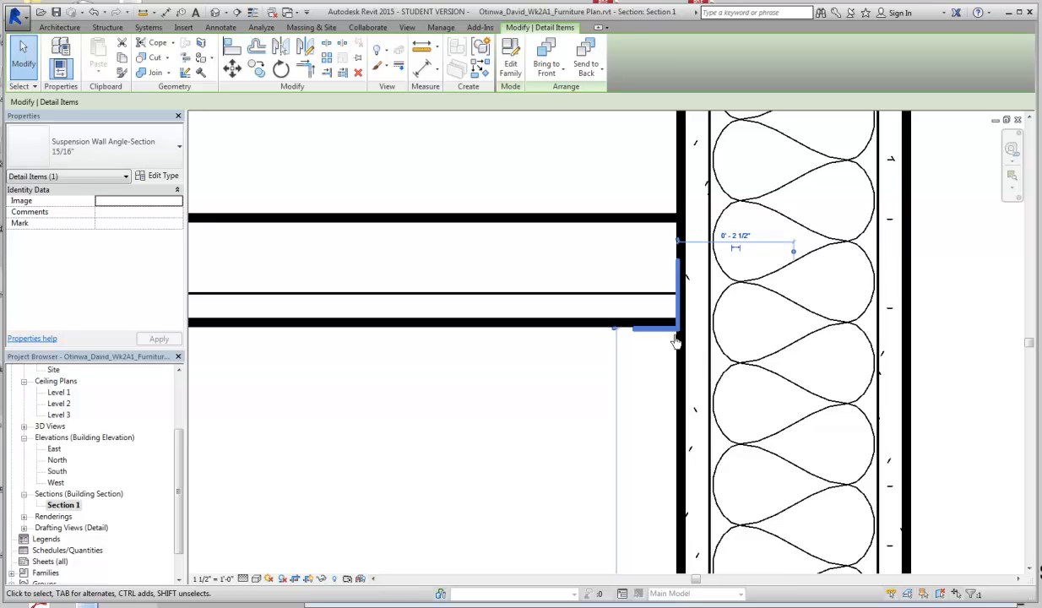
{"action": "key", "text": "Escape"}
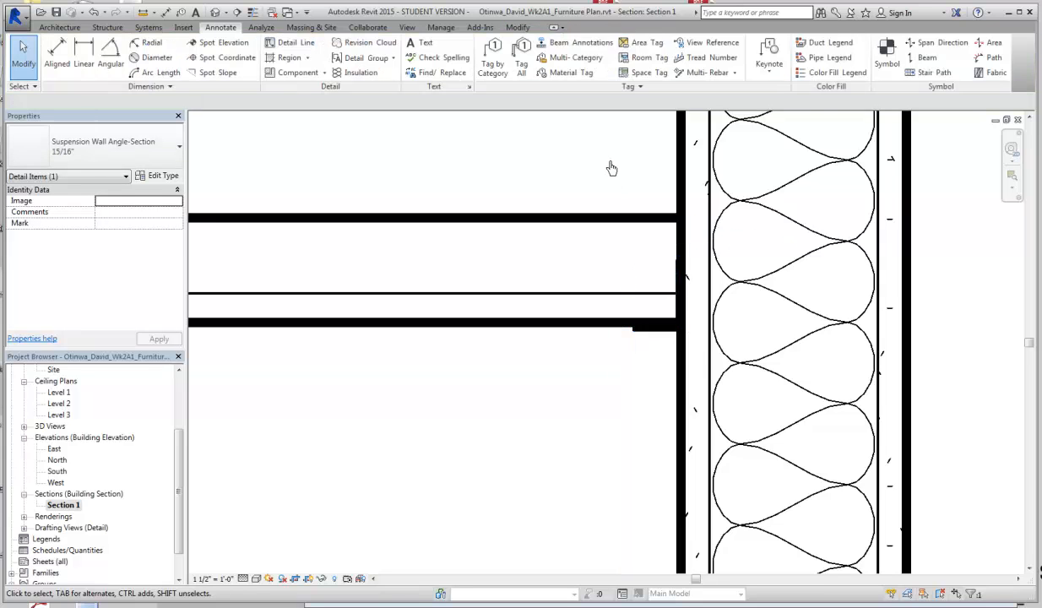
- Add a 3/32" Arial note reading "text" with a two-segment leader pointing to the batt insulation in the lower wall portion
{"action": "scroll", "coordinate": [614, 160], "scroll_direction": "down", "scroll_amount": 2}
{"action": "scroll", "coordinate": [772, 204], "scroll_direction": "down", "scroll_amount": 3}
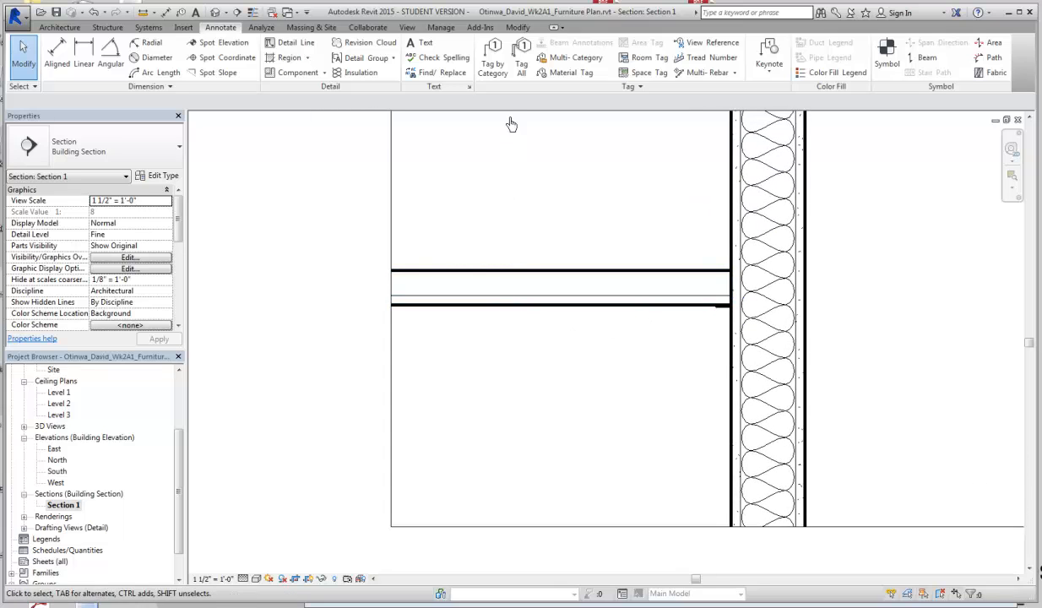
{"action": "scroll", "coordinate": [585, 213], "scroll_direction": "down", "scroll_amount": 2}
{"action": "middle_click_drag", "start_coordinate": [817, 294], "coordinate": [737, 144]}
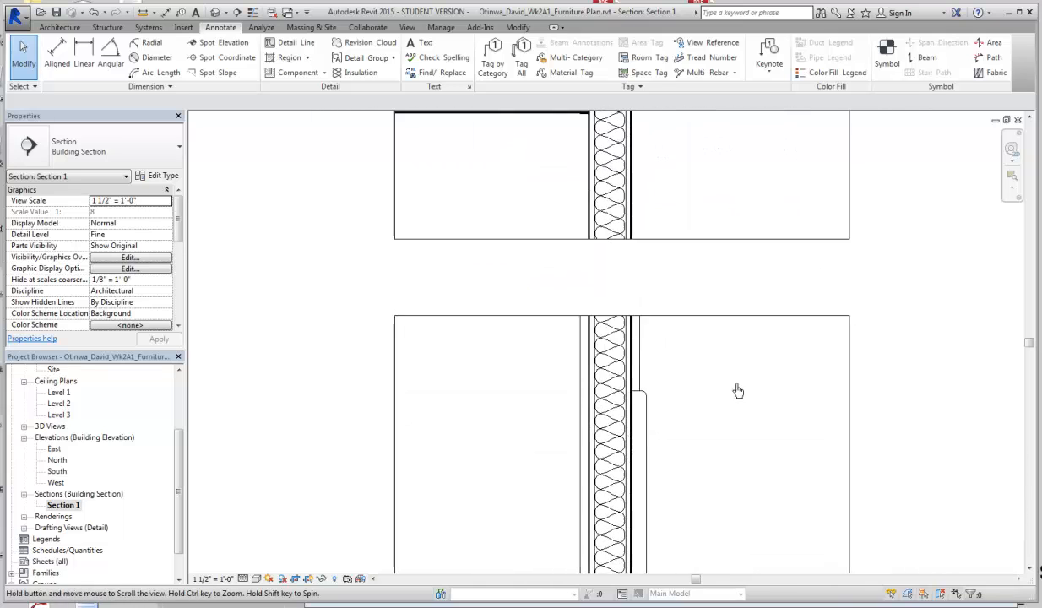
{"action": "middle_click_drag", "start_coordinate": [741, 409], "coordinate": [748, 281]}
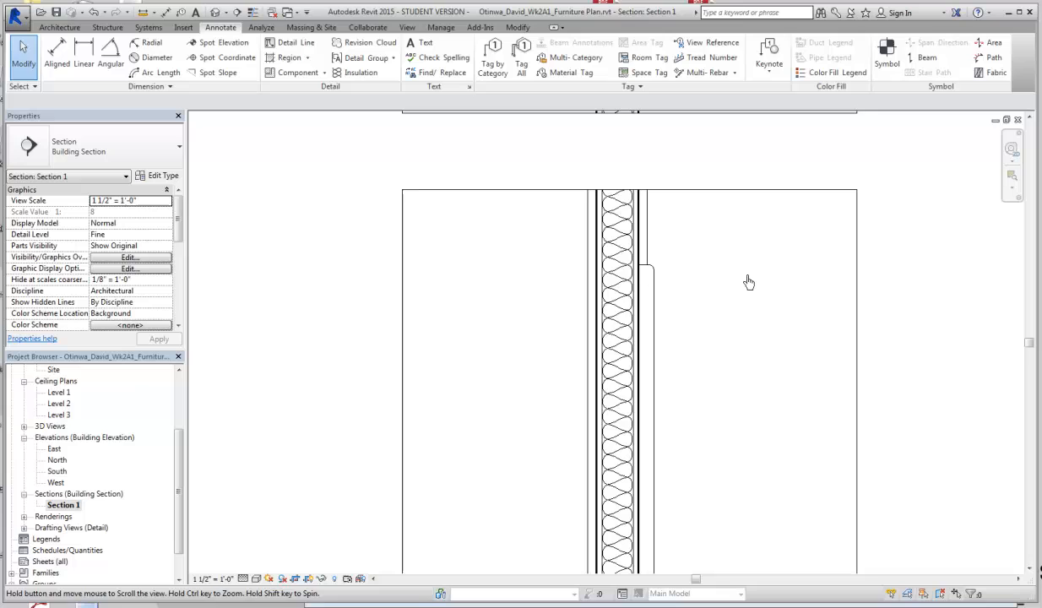
{"action": "left_click", "coordinate": [420, 43]}
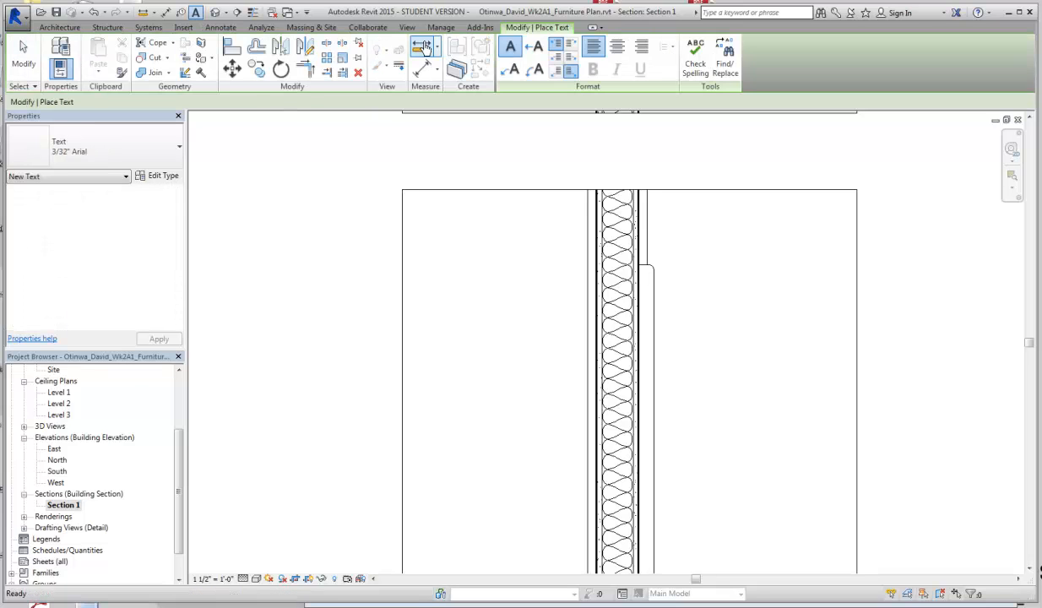
{"action": "left_click", "coordinate": [512, 71]}
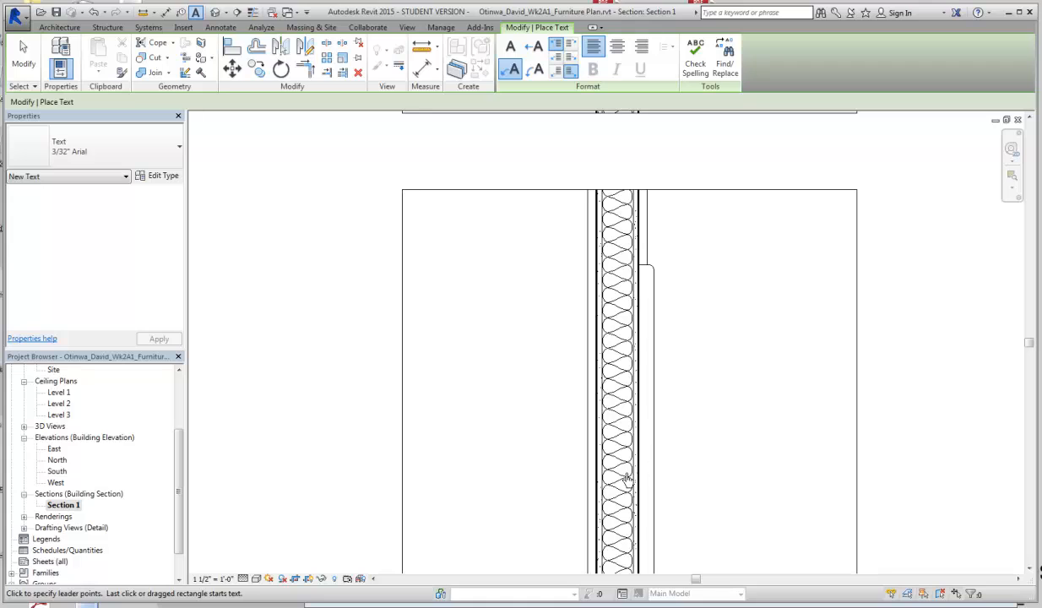
{"action": "left_click", "coordinate": [712, 430]}
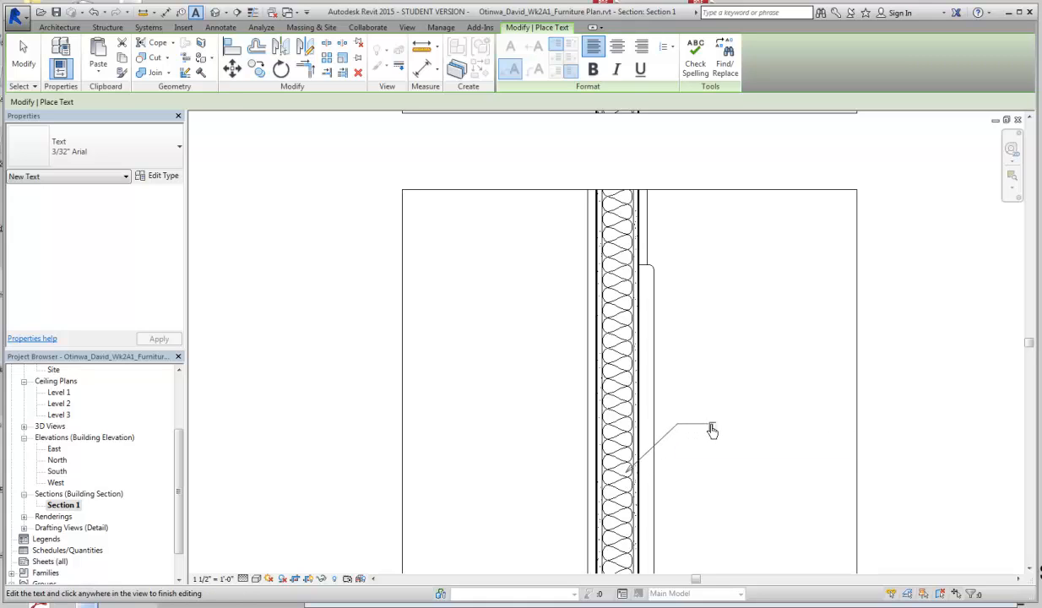
{"action": "type", "text": "text"}
{"action": "left_click", "coordinate": [726, 362]}
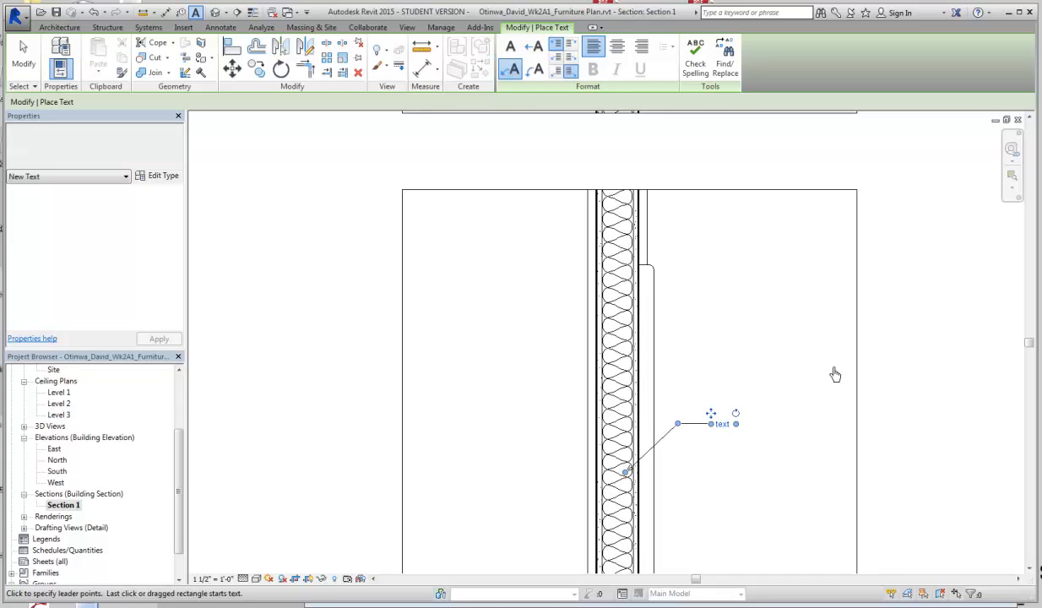
{"action": "scroll", "coordinate": [826, 209], "scroll_direction": "down", "scroll_amount": 4}
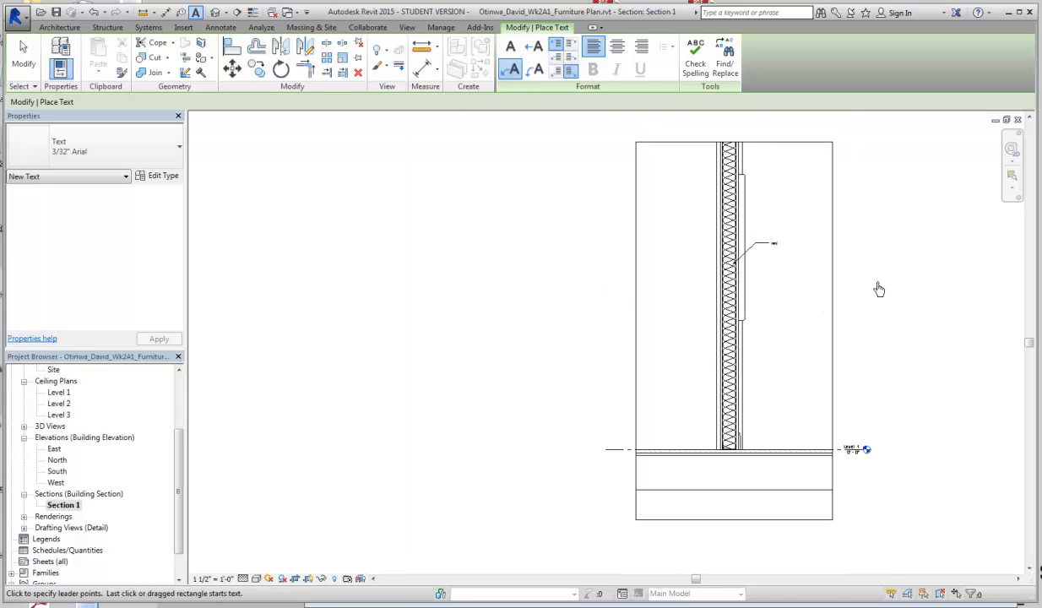
{"action": "scroll", "coordinate": [878, 290], "scroll_direction": "down", "scroll_amount": 2}
{"action": "middle_click_drag", "start_coordinate": [877, 288], "coordinate": [668, 339]}
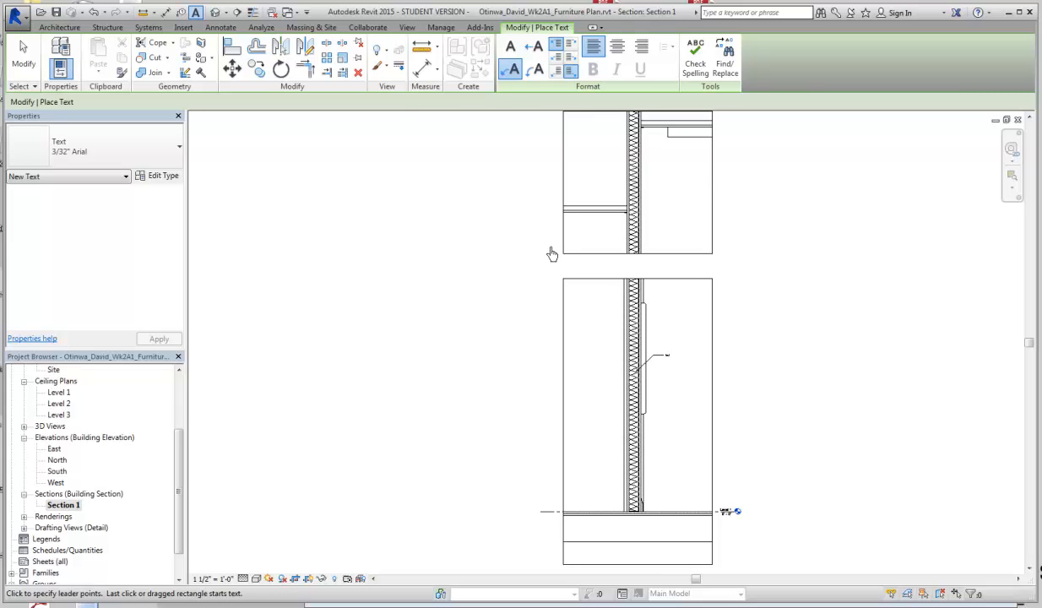